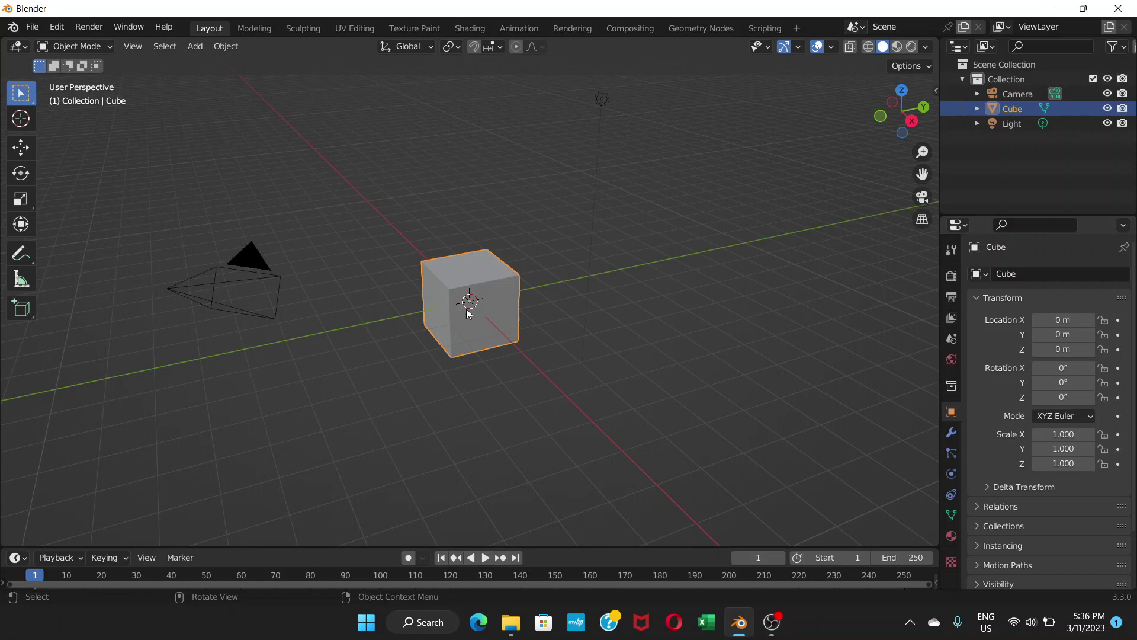
Step: Orbit around the default cube and zoom in for a close view
{"action": "middle_click_drag", "start_coordinate": [468, 313], "coordinate": [480, 289]}
{"action": "scroll", "coordinate": [498, 278], "scroll_direction": "up", "scroll_amount": 3}
{"action": "scroll", "coordinate": [507, 271], "scroll_direction": "up", "scroll_amount": 1}
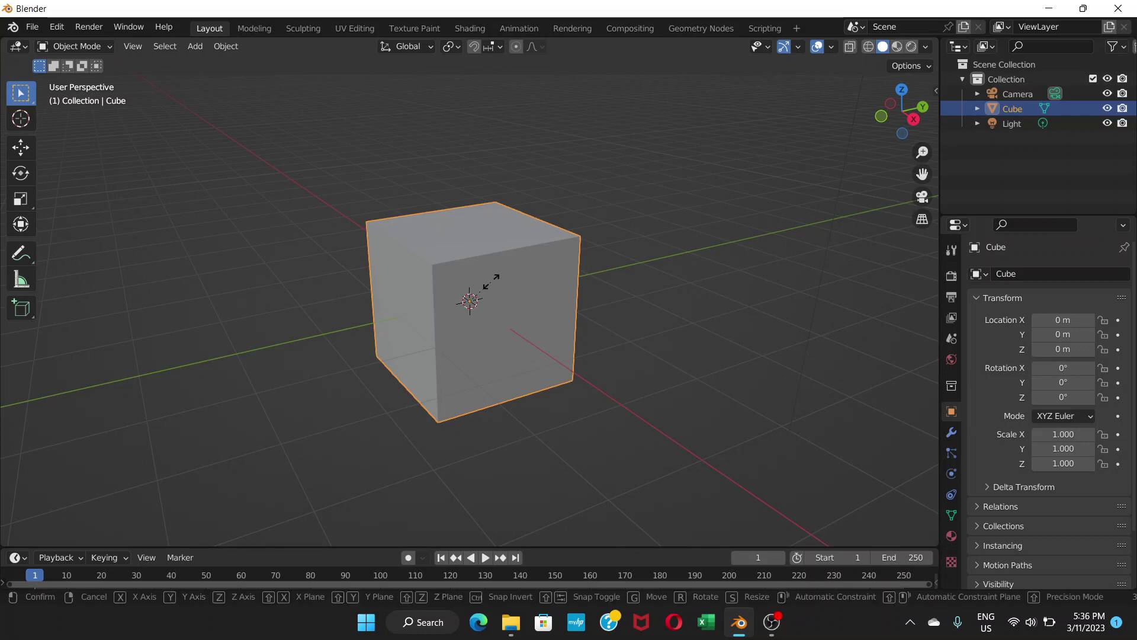
Step: Flatten the cube along Z to a thin slab about 0.081 high
{"action": "key", "text": "s"}
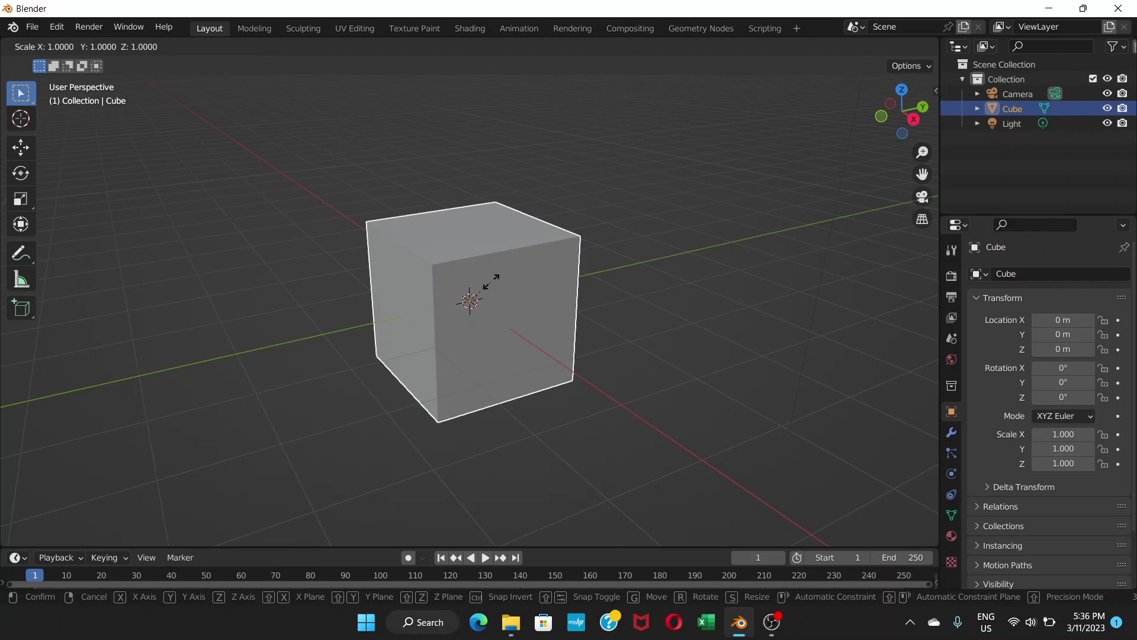
{"action": "key", "text": "z"}
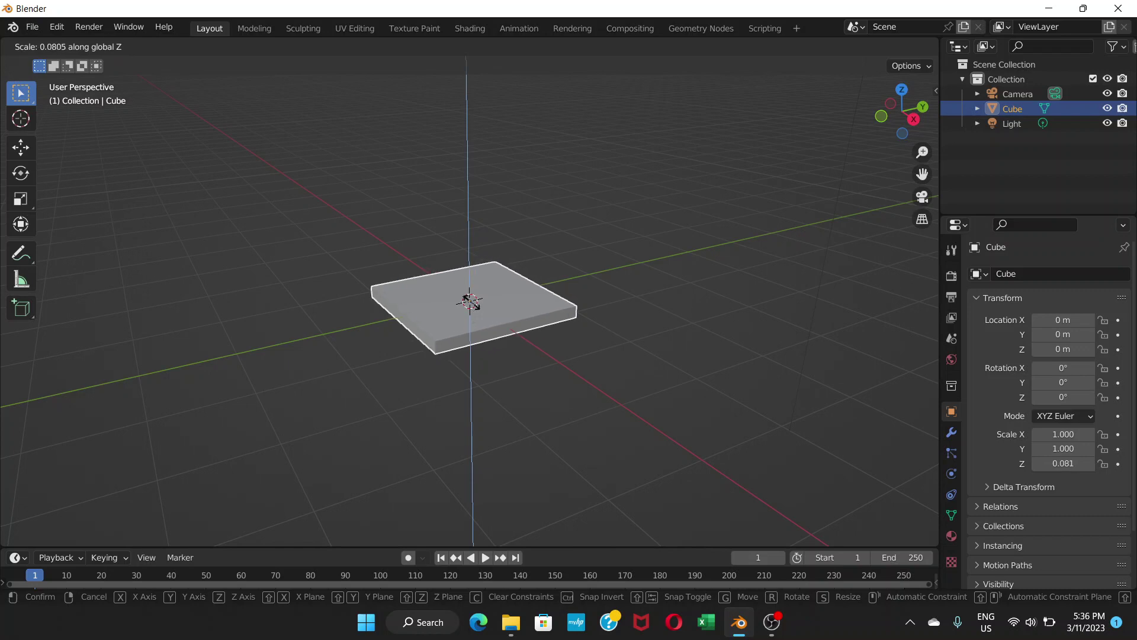
{"action": "left_click", "coordinate": [452, 307]}
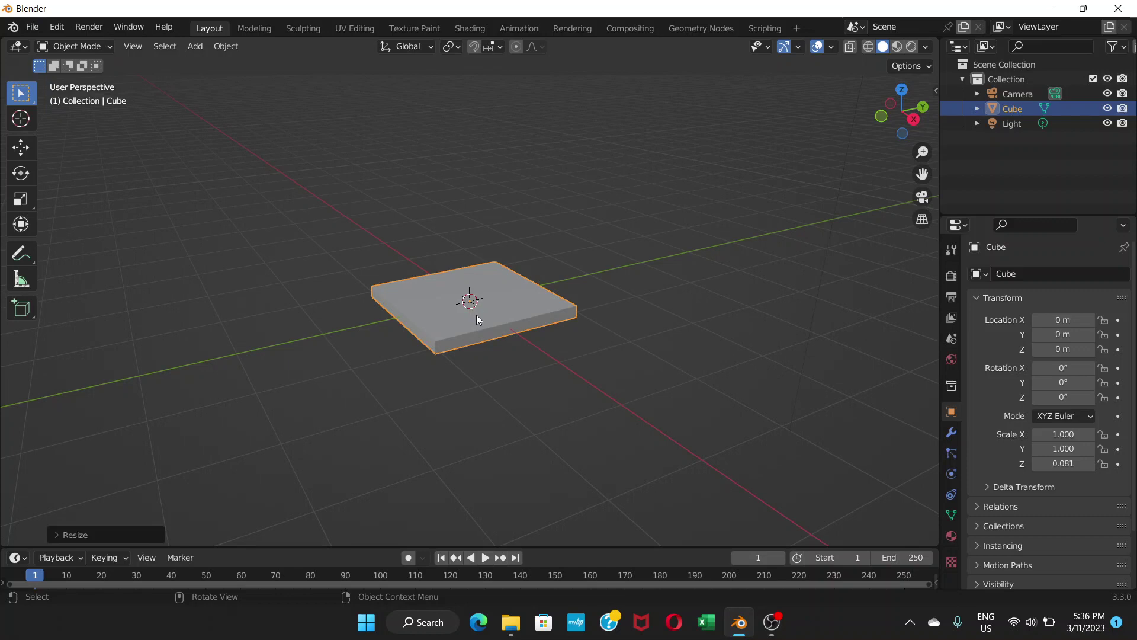
{"action": "middle_click_drag", "start_coordinate": [495, 308], "coordinate": [476, 351]}
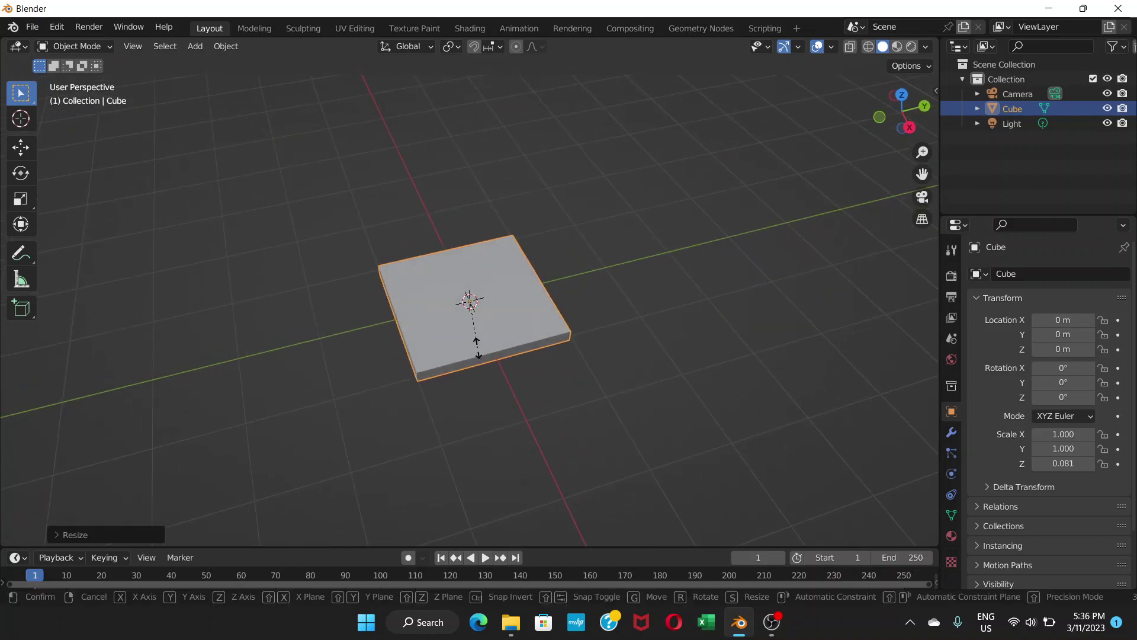
Step: Stretch the slab along Y to about 1.6 times its length
{"action": "key", "text": "s"}
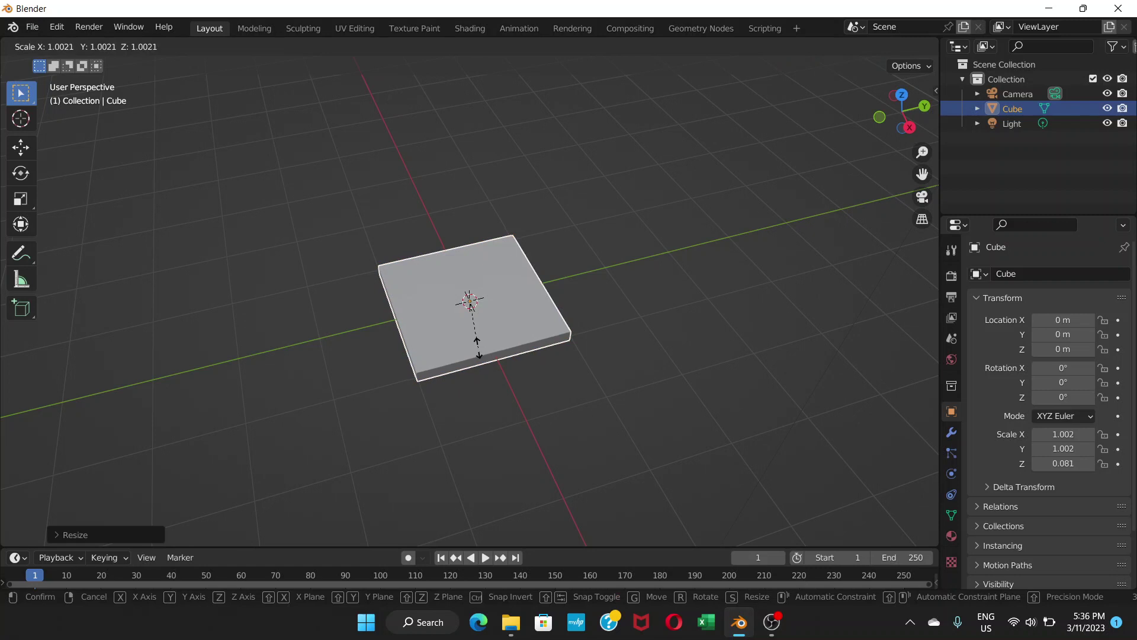
{"action": "key", "text": "y"}
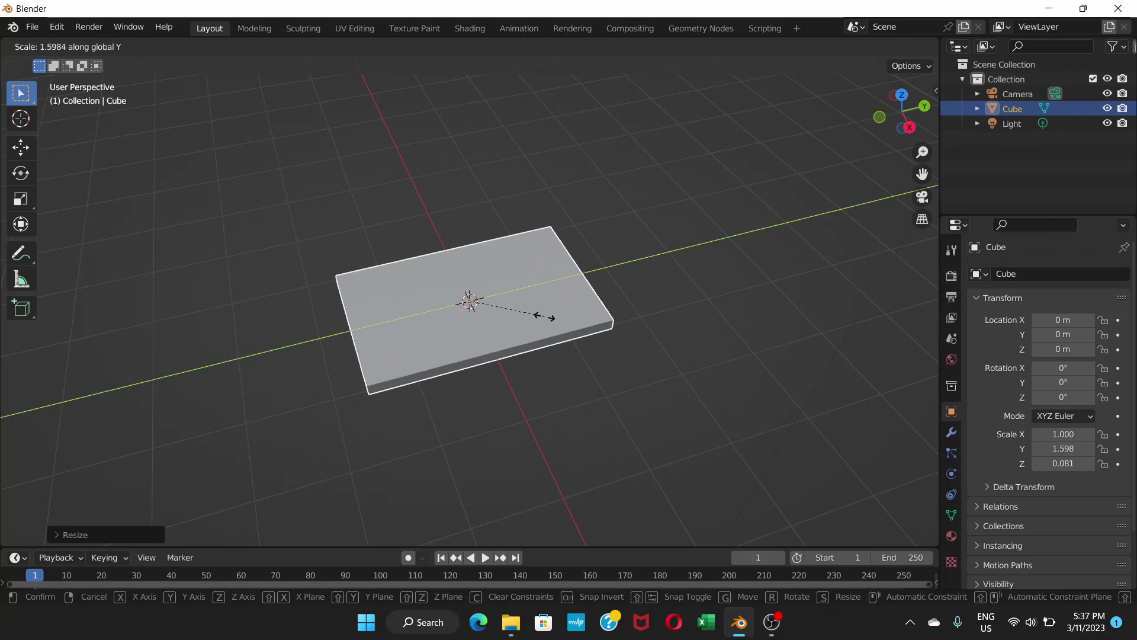
{"action": "left_click", "coordinate": [545, 318]}
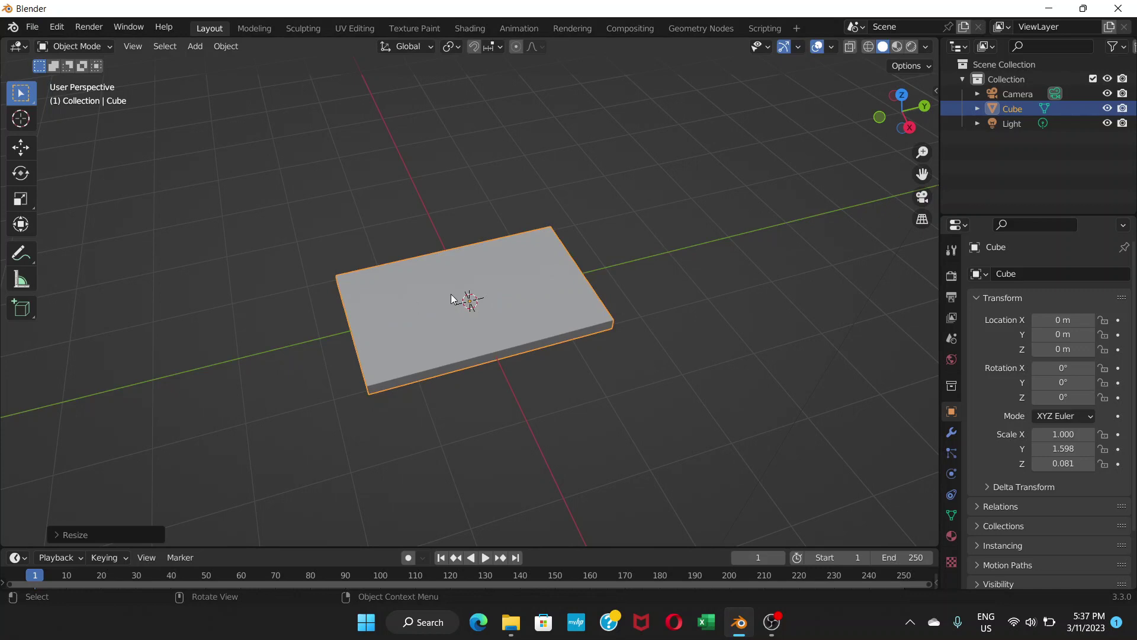
{"action": "mouse_move", "coordinate": [450, 298]}
{"action": "middle_mouse_down"}
{"action": "mouse_move", "coordinate": [427, 363]}
{"action": "mouse_move", "coordinate": [452, 292]}
{"action": "middle_mouse_up"}
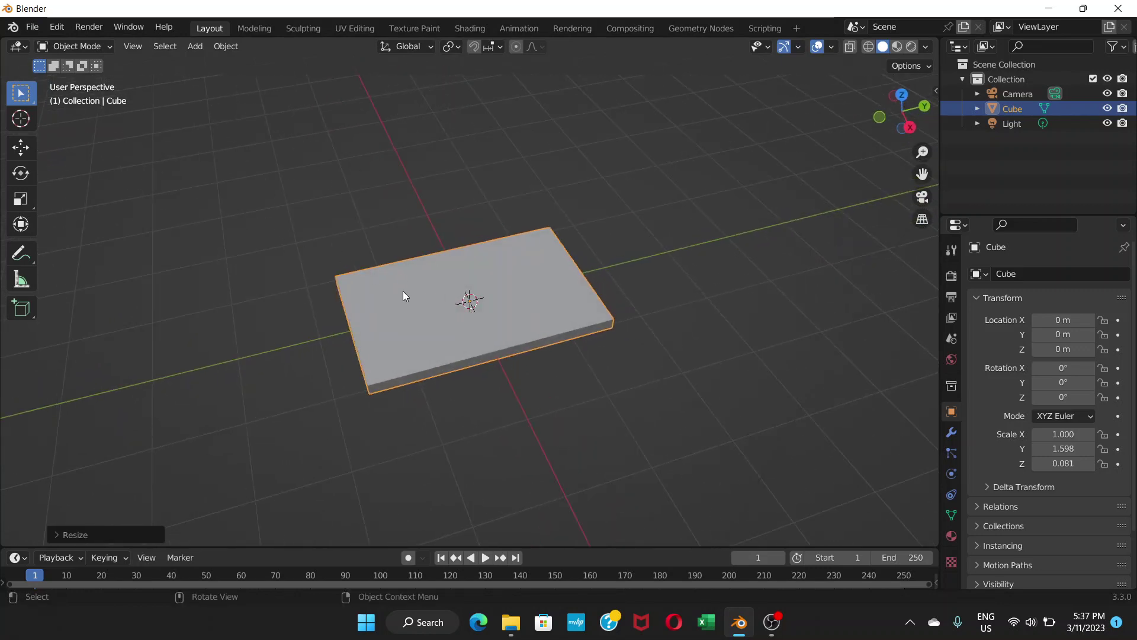
Step: Switch the slab into Edit Mode
{"action": "left_click", "coordinate": [109, 47]}
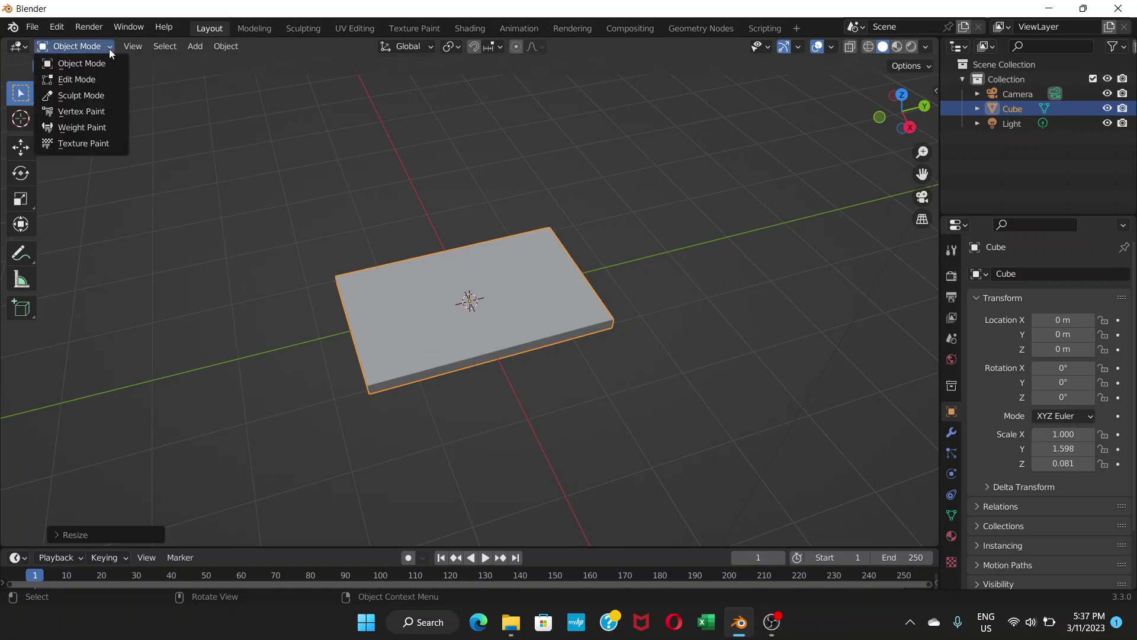
{"action": "left_click", "coordinate": [97, 79]}
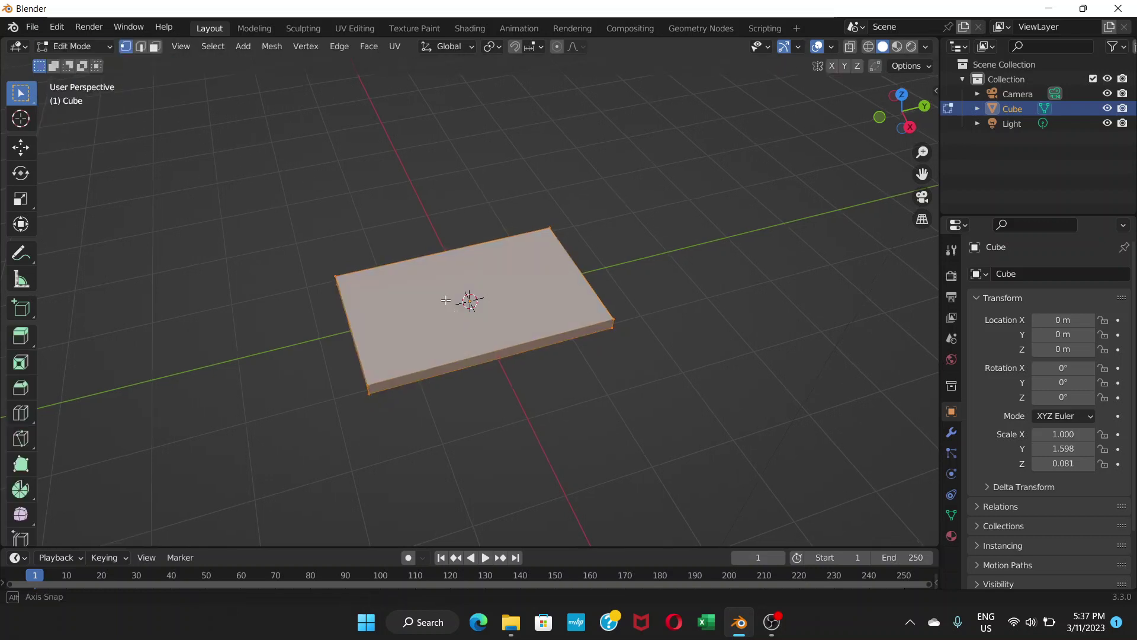
{"action": "middle_click_drag", "start_coordinate": [445, 300], "coordinate": [436, 280]}
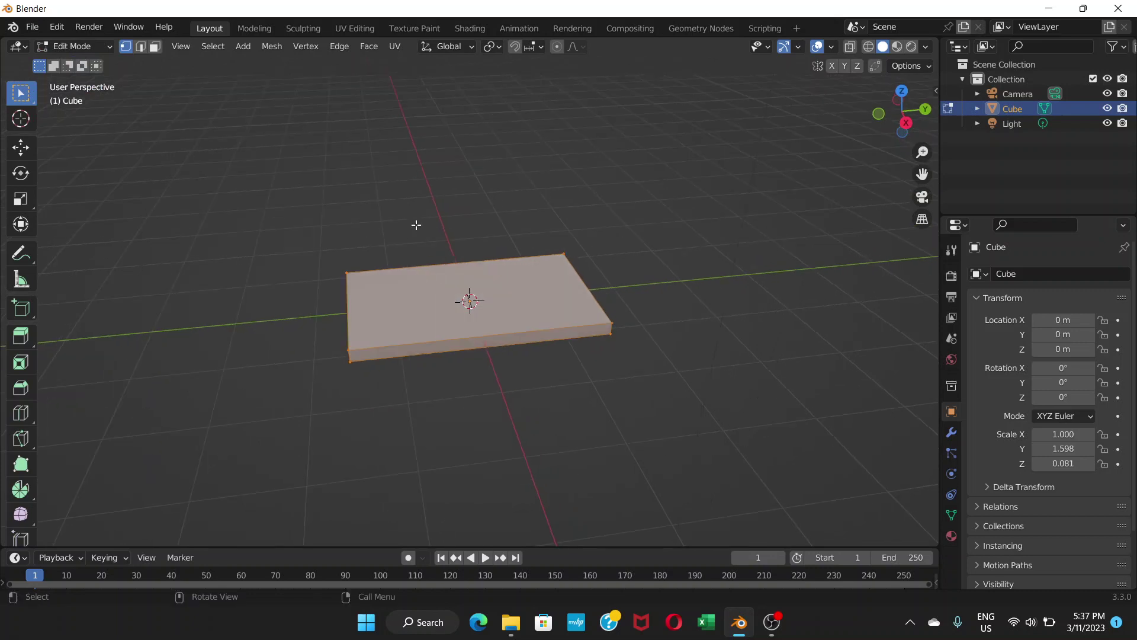
Step: Add 40 evenly spaced loop cuts across the slab's length
{"action": "key", "text": "ctrl+r"}
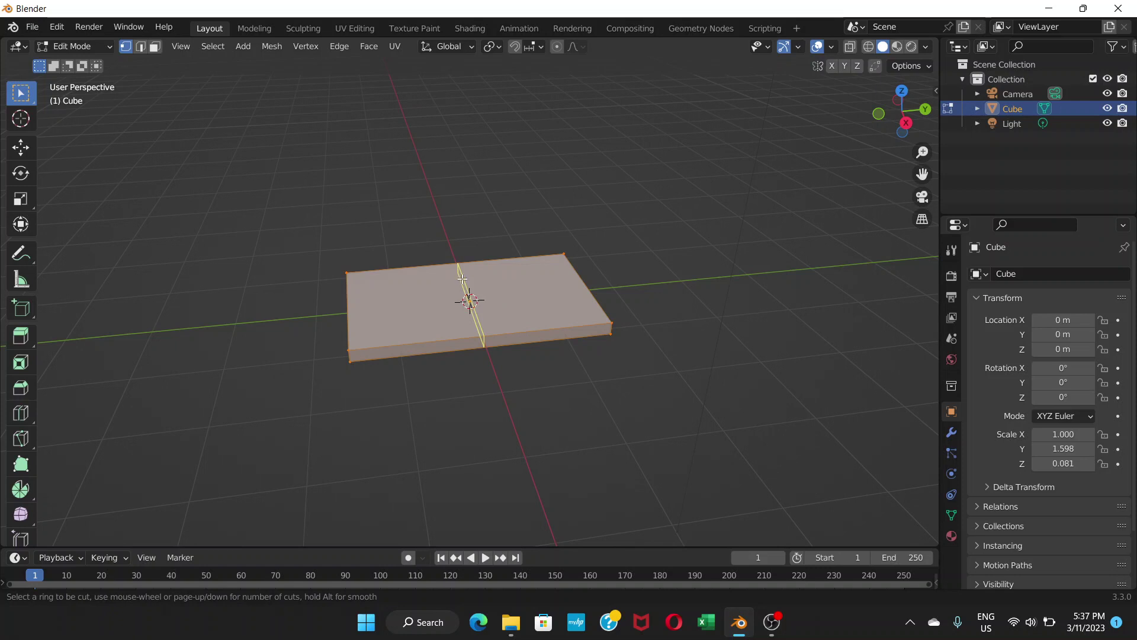
{"action": "scroll", "coordinate": [462, 278], "scroll_direction": "up", "scroll_amount": 1}
{"action": "scroll", "coordinate": [463, 279], "scroll_direction": "up", "scroll_amount": 1}
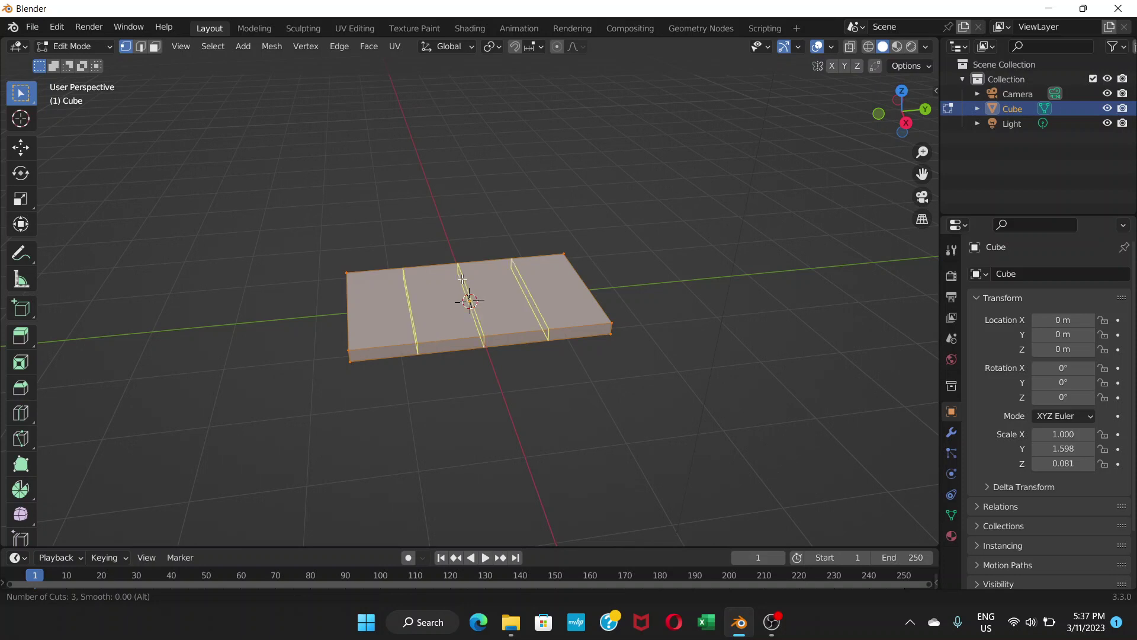
{"action": "scroll", "coordinate": [463, 278], "scroll_direction": "up", "scroll_amount": 7}
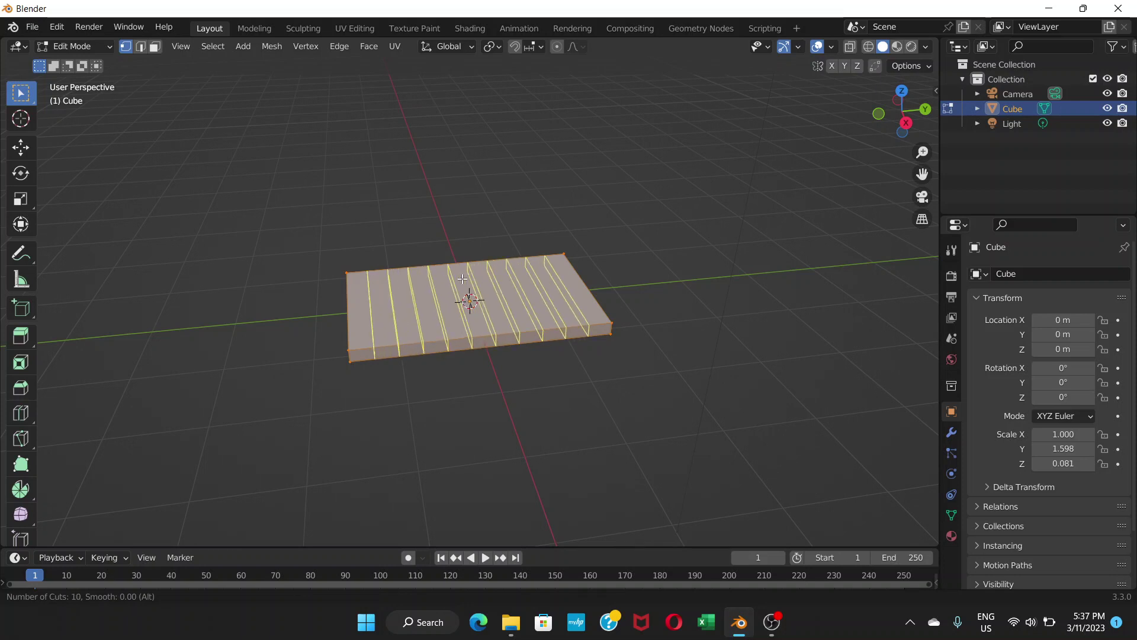
{"action": "scroll", "coordinate": [462, 279], "scroll_direction": "up", "scroll_amount": 1}
{"action": "scroll", "coordinate": [465, 279], "scroll_direction": "up", "scroll_amount": 1}
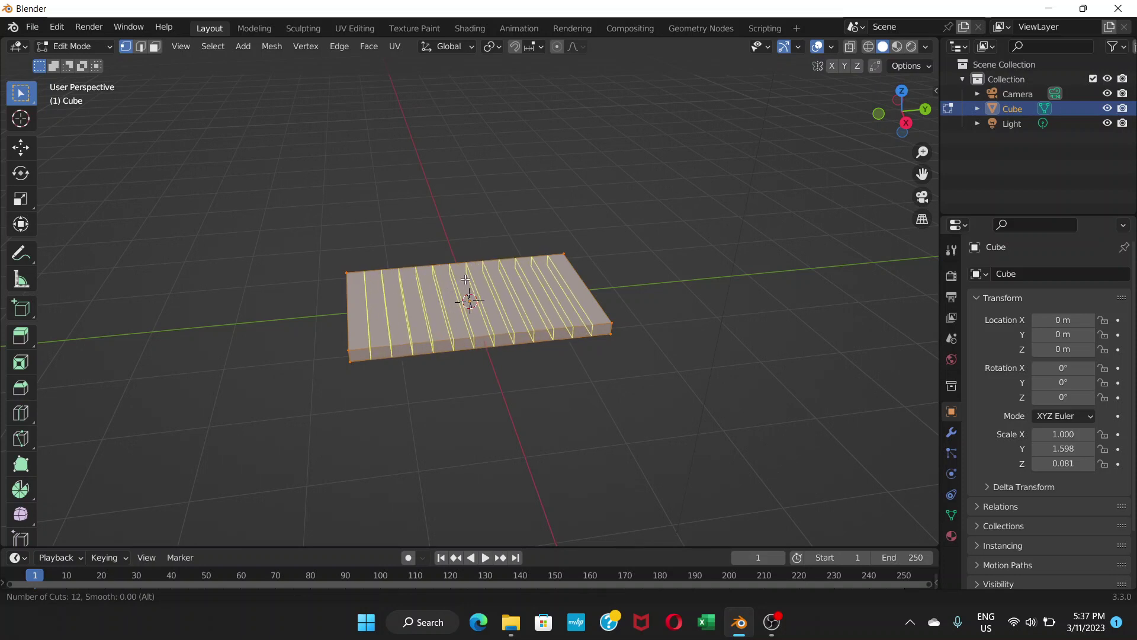
{"action": "scroll", "coordinate": [465, 279], "scroll_direction": "up", "scroll_amount": 1}
{"action": "scroll", "coordinate": [466, 279], "scroll_direction": "up", "scroll_amount": 1}
{"action": "scroll", "coordinate": [466, 279], "scroll_direction": "up", "scroll_amount": 1}
{"action": "scroll", "coordinate": [465, 279], "scroll_direction": "up", "scroll_amount": 1}
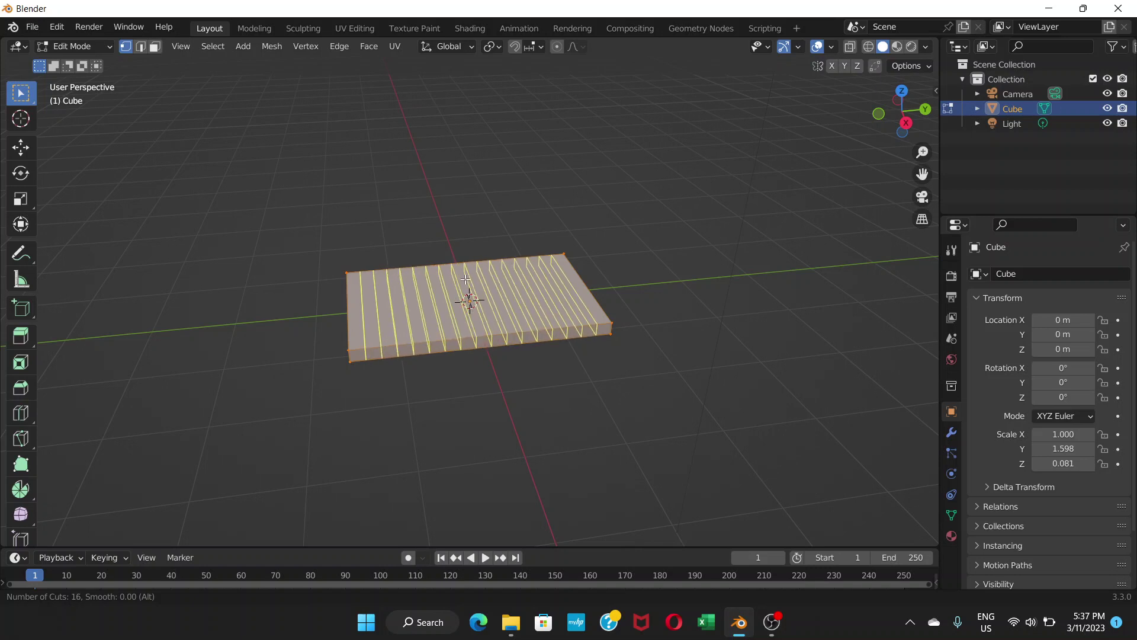
{"action": "scroll", "coordinate": [465, 279], "scroll_direction": "down", "scroll_amount": 1}
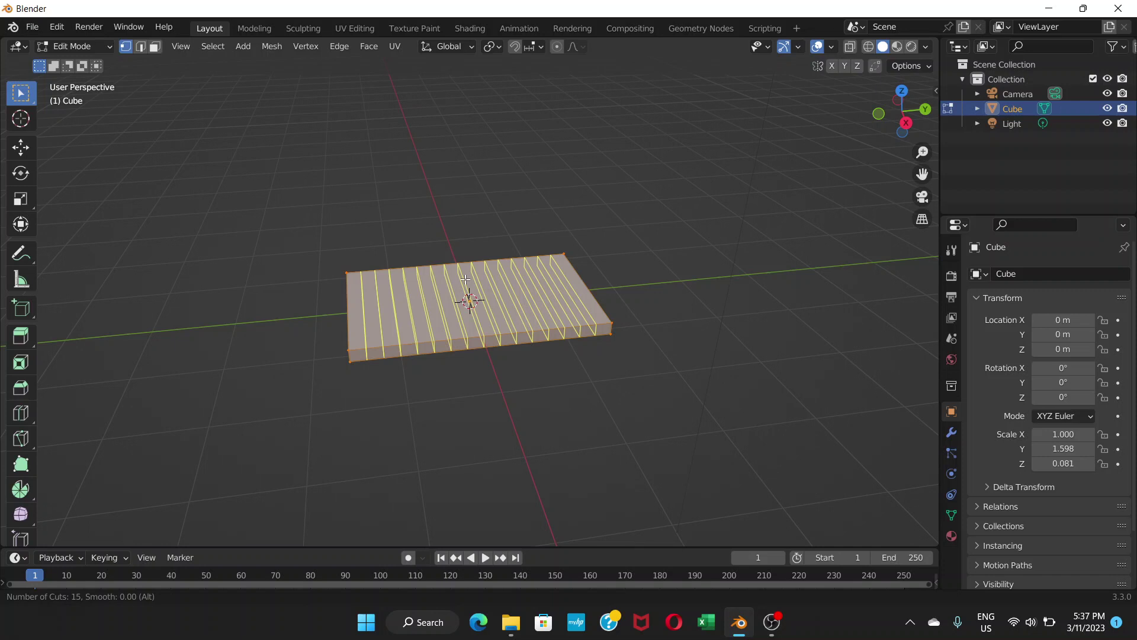
{"action": "type", "text": "40"}
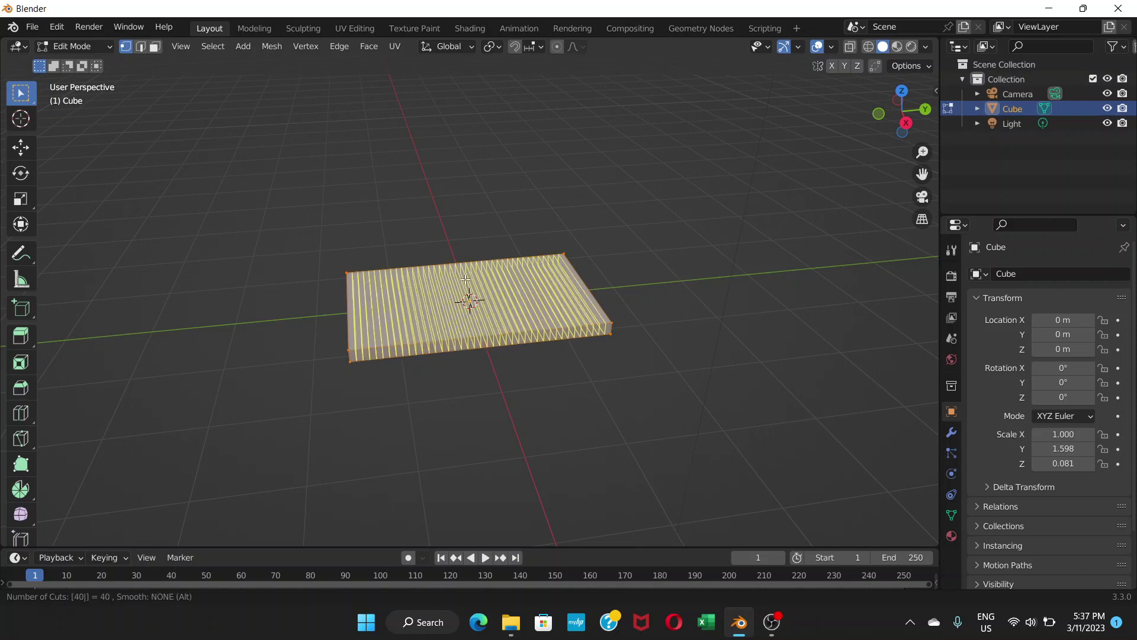
{"action": "key", "text": "Return"}
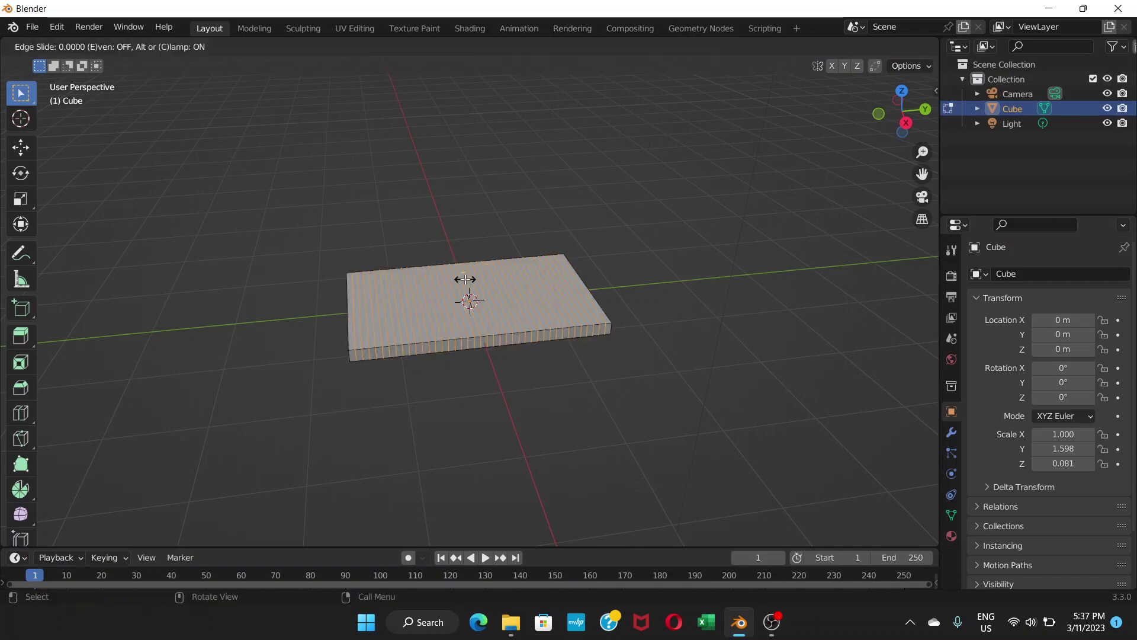
Step: Add 35 evenly spaced cross loop cuts, then deselect the whole mesh
{"action": "left_click", "coordinate": [466, 279]}
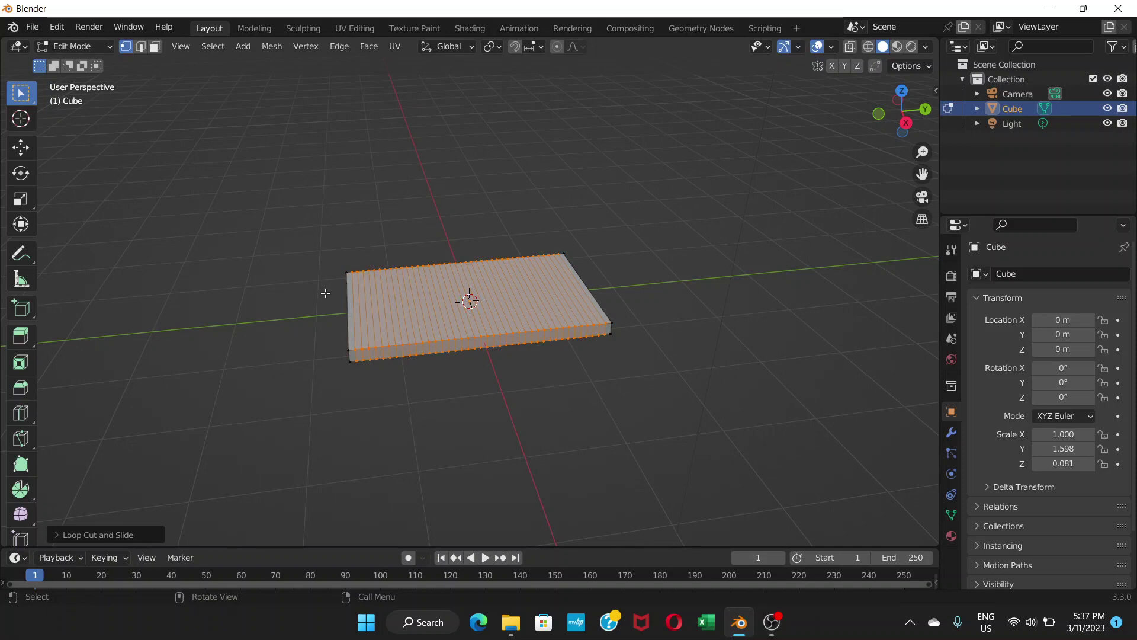
{"action": "key", "text": "ctrl+r"}
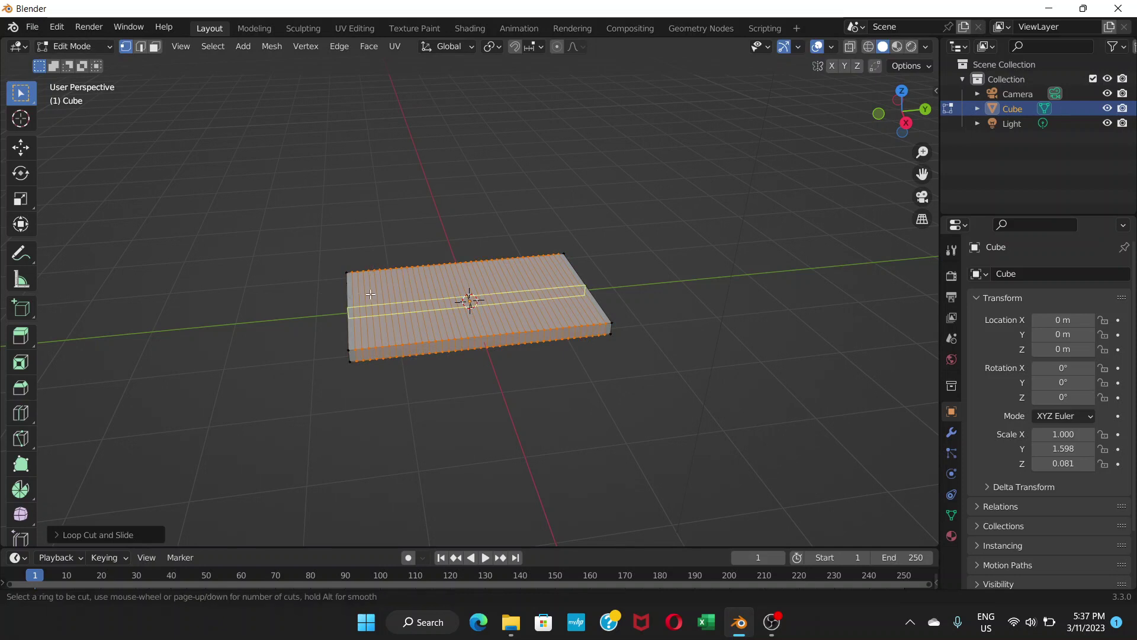
{"action": "scroll", "coordinate": [370, 294], "scroll_direction": "up", "scroll_amount": 1}
{"action": "scroll", "coordinate": [371, 294], "scroll_direction": "up", "scroll_amount": 1}
{"action": "scroll", "coordinate": [371, 294], "scroll_direction": "up", "scroll_amount": 1}
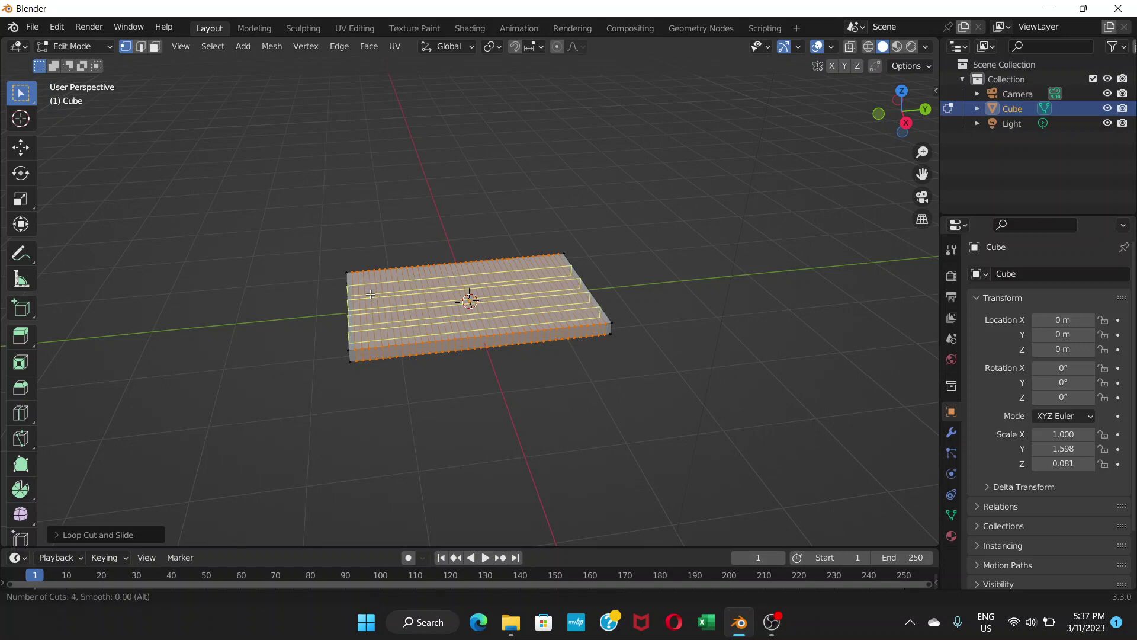
{"action": "type", "text": "35"}
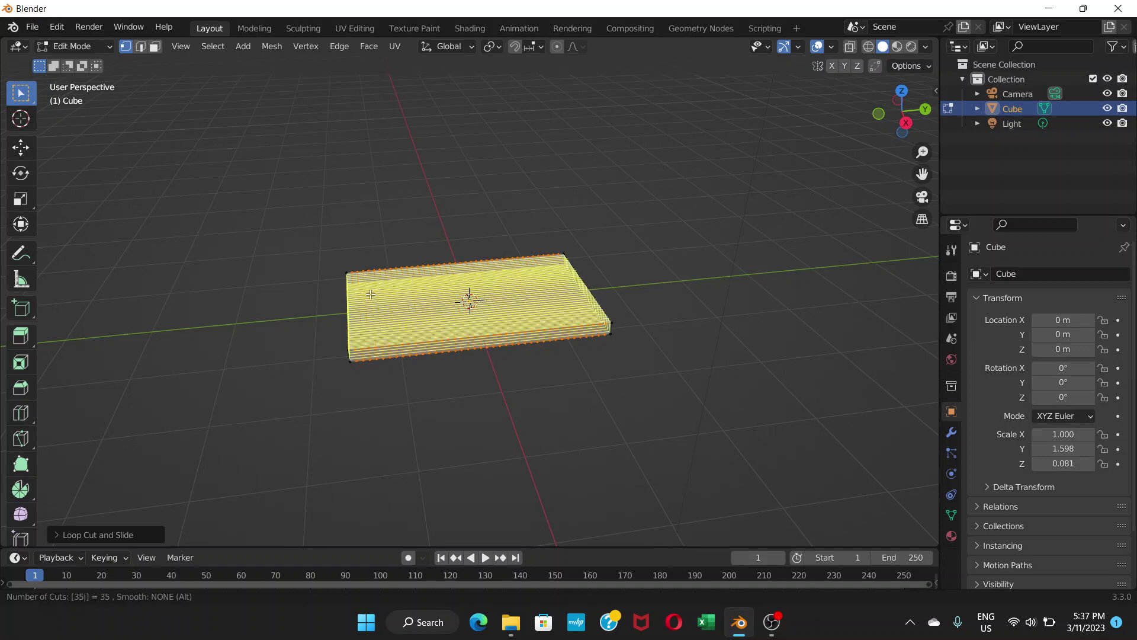
{"action": "key", "text": "Return"}
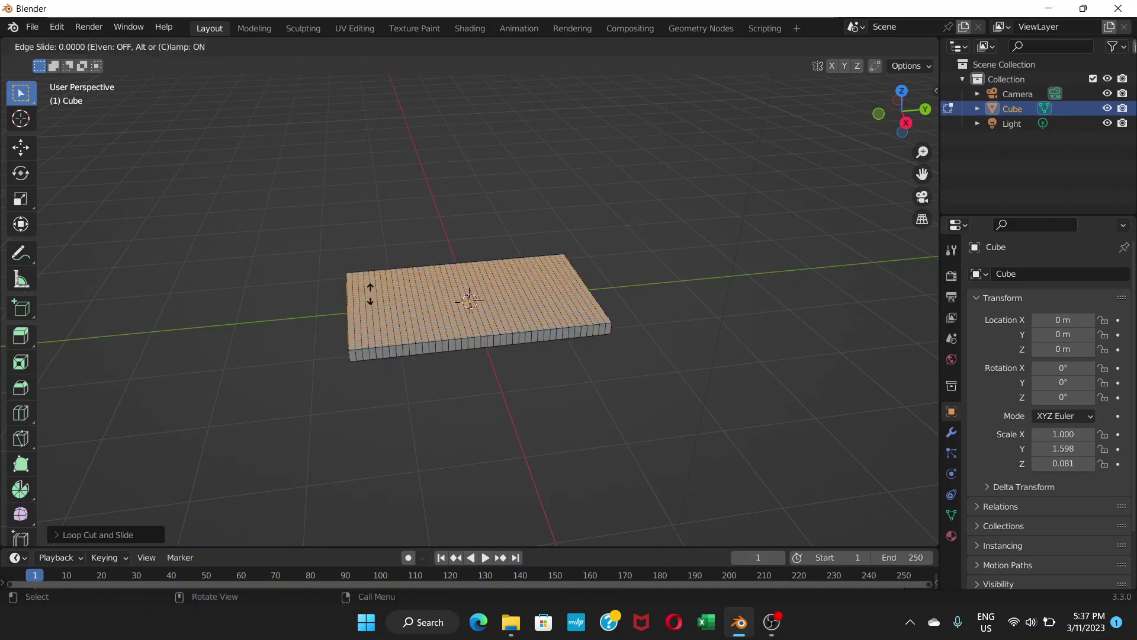
{"action": "right_click", "coordinate": [371, 295]}
{"action": "mouse_move", "coordinate": [500, 309]}
{"action": "middle_mouse_down"}
{"action": "mouse_move", "coordinate": [447, 424]}
{"action": "mouse_move", "coordinate": [619, 286]}
{"action": "mouse_move", "coordinate": [625, 201]}
{"action": "mouse_move", "coordinate": [586, 334]}
{"action": "mouse_move", "coordinate": [681, 289]}
{"action": "mouse_move", "coordinate": [470, 304]}
{"action": "mouse_move", "coordinate": [533, 251]}
{"action": "mouse_move", "coordinate": [546, 213]}
{"action": "mouse_move", "coordinate": [511, 300]}
{"action": "middle_mouse_up"}
{"action": "left_click", "coordinate": [619, 287]}
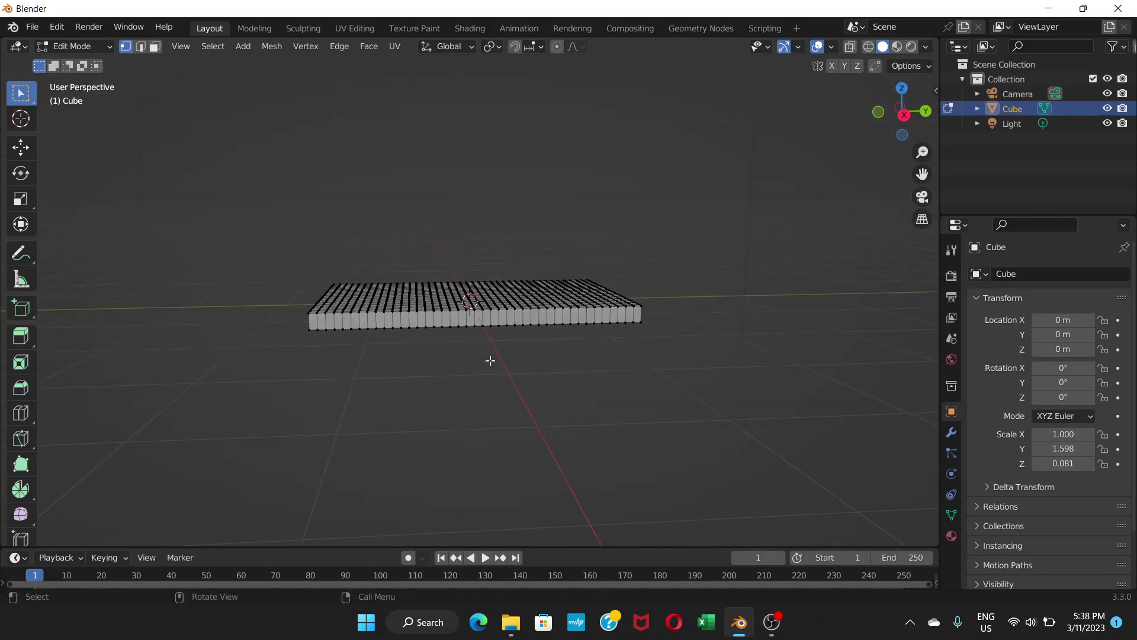
Step: Add one centred edge loop around the slab's long sides
{"action": "key", "text": "ctrl+r"}
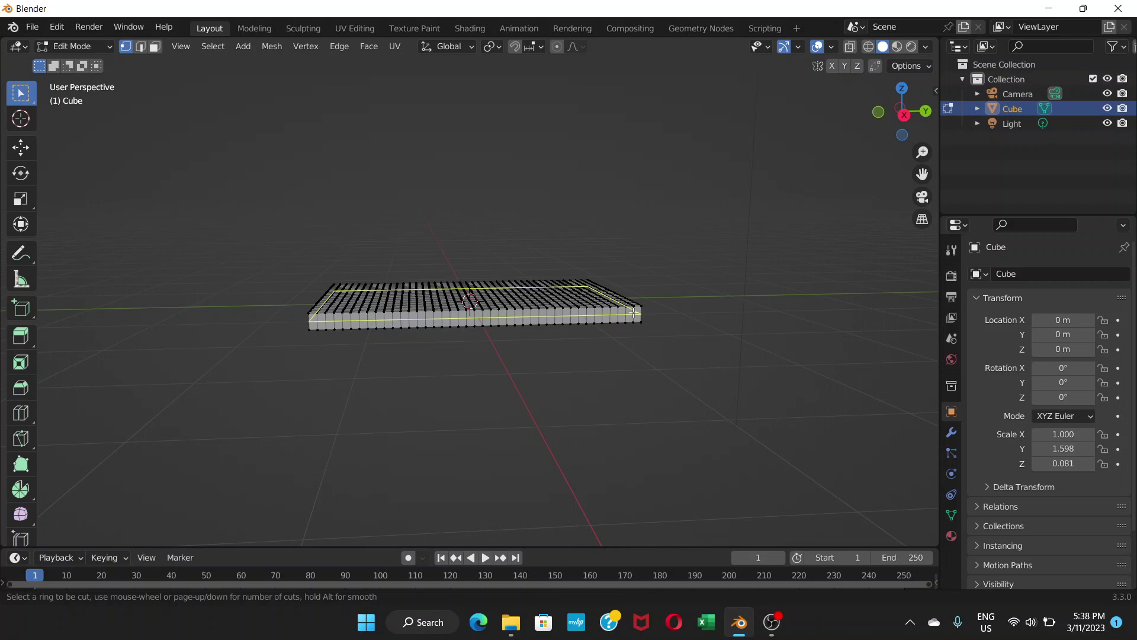
{"action": "left_click", "coordinate": [634, 313]}
{"action": "right_click", "coordinate": [633, 318]}
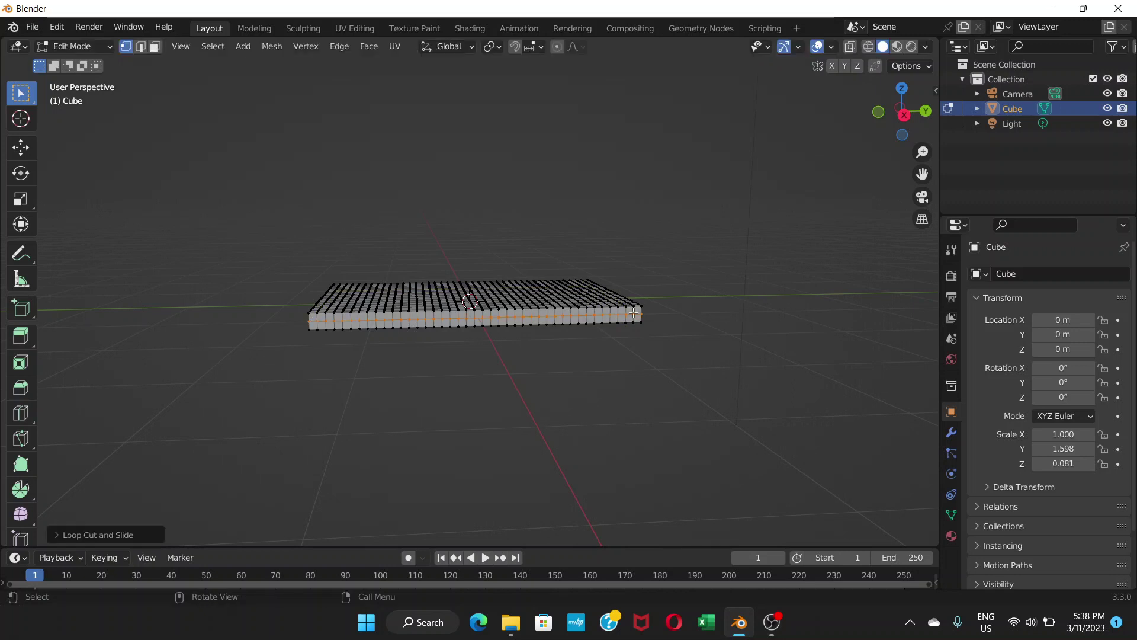
Step: Return the slab to Object Mode
{"action": "mouse_move", "coordinate": [302, 372]}
{"action": "middle_mouse_down"}
{"action": "mouse_move", "coordinate": [345, 350]}
{"action": "mouse_move", "coordinate": [383, 355]}
{"action": "mouse_move", "coordinate": [343, 370]}
{"action": "middle_mouse_up"}
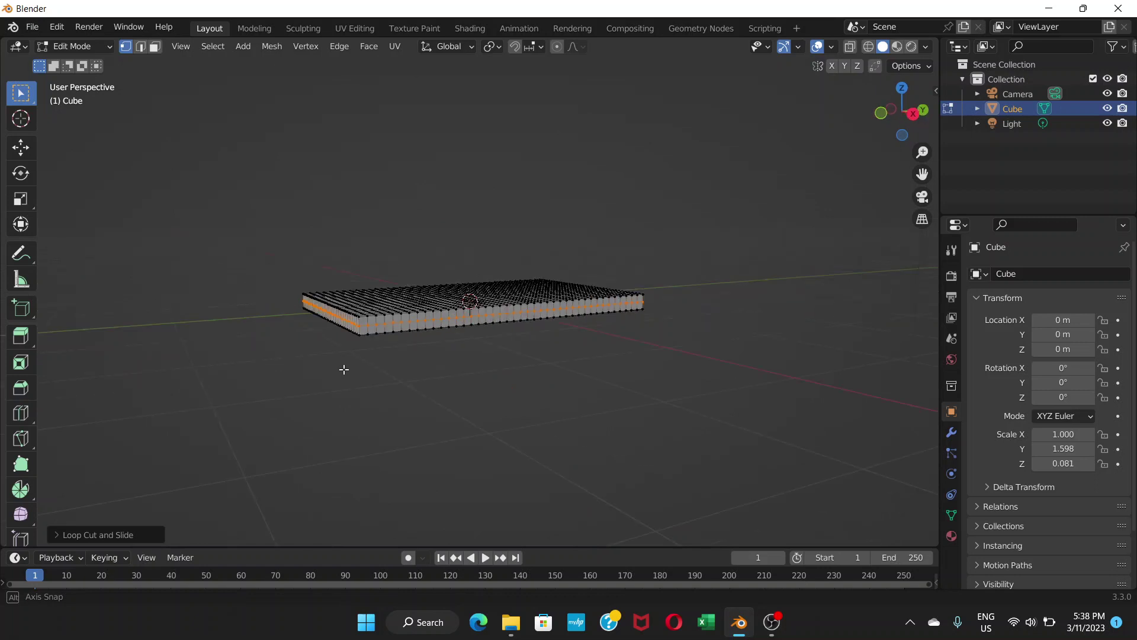
{"action": "left_click", "coordinate": [110, 48]}
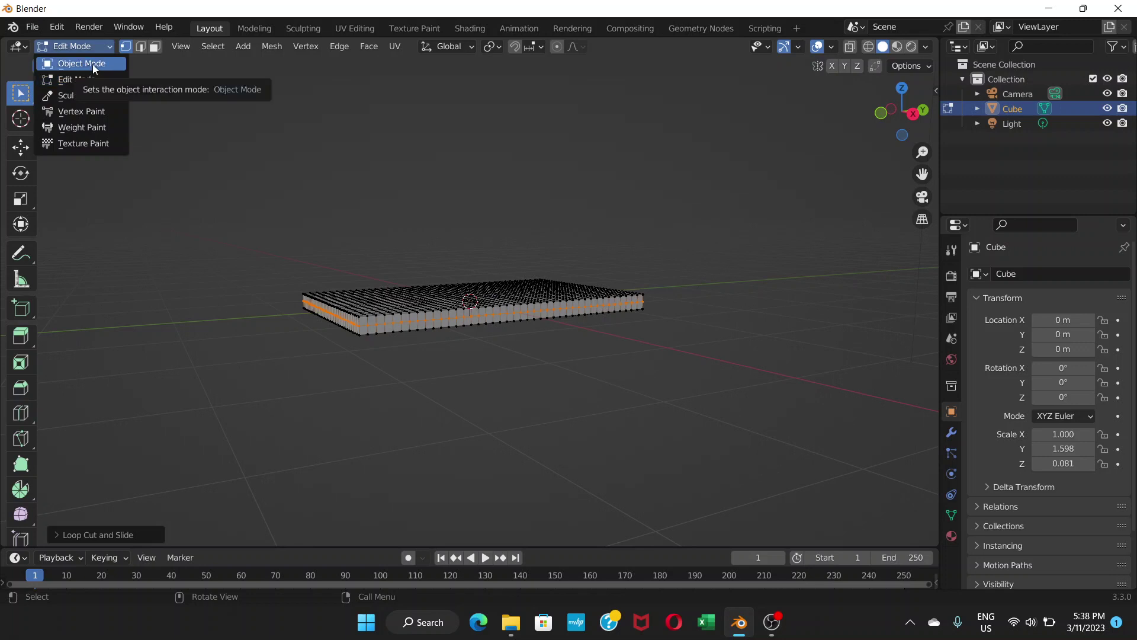
{"action": "left_click", "coordinate": [92, 64]}
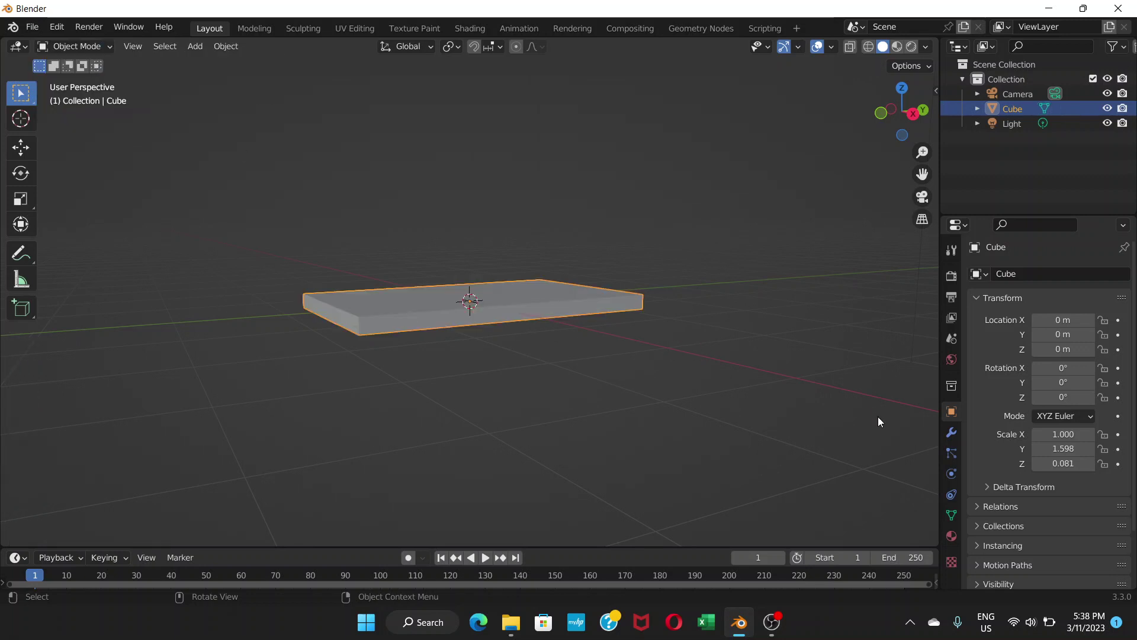
Step: Add a Cloth simulation to the slab in Physics properties
{"action": "left_click", "coordinate": [950, 474]}
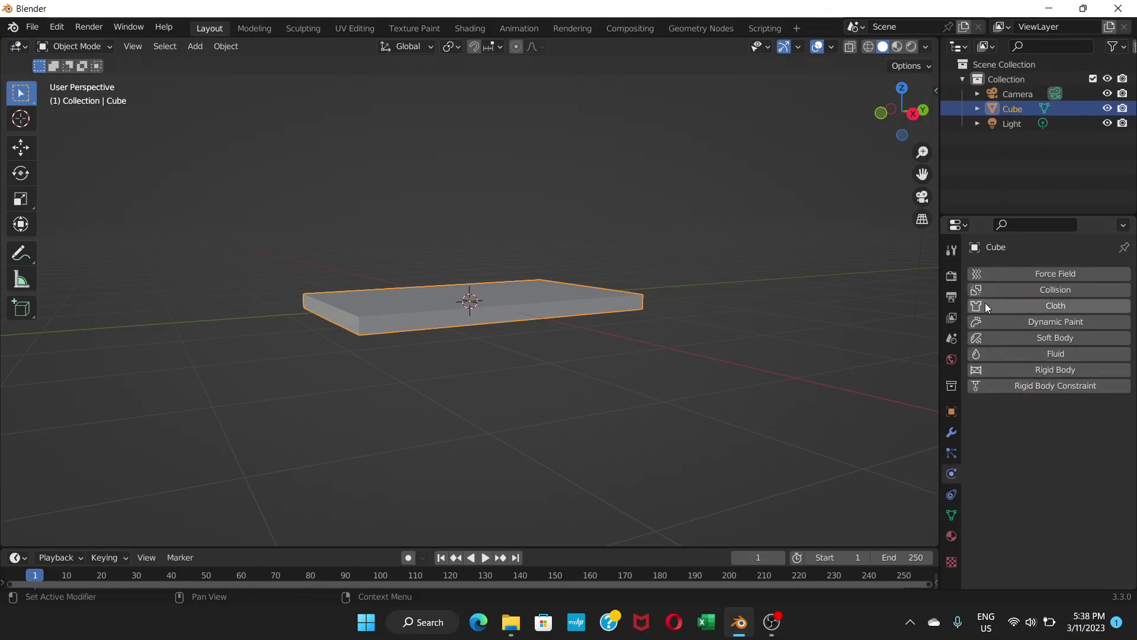
{"action": "left_click", "coordinate": [999, 307]}
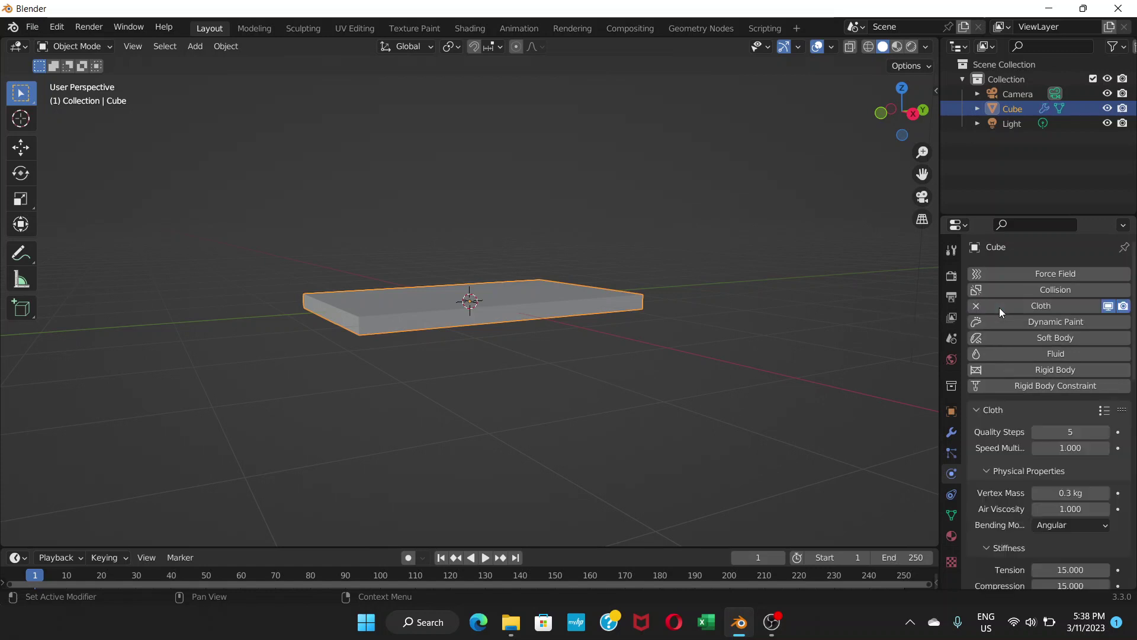
{"action": "scroll", "coordinate": [1070, 450], "scroll_direction": "down", "scroll_amount": 3}
{"action": "scroll", "coordinate": [1090, 403], "scroll_direction": "down", "scroll_amount": 3}
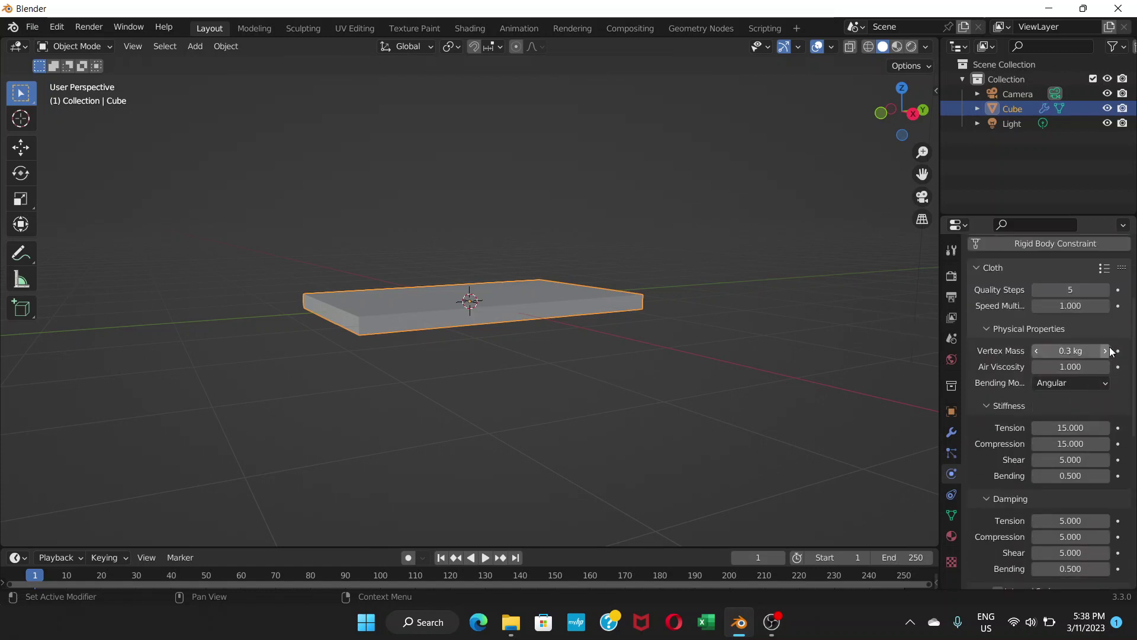
{"action": "scroll", "coordinate": [1110, 352], "scroll_direction": "down", "scroll_amount": 10}
{"action": "scroll", "coordinate": [1094, 503], "scroll_direction": "down", "scroll_amount": 3}
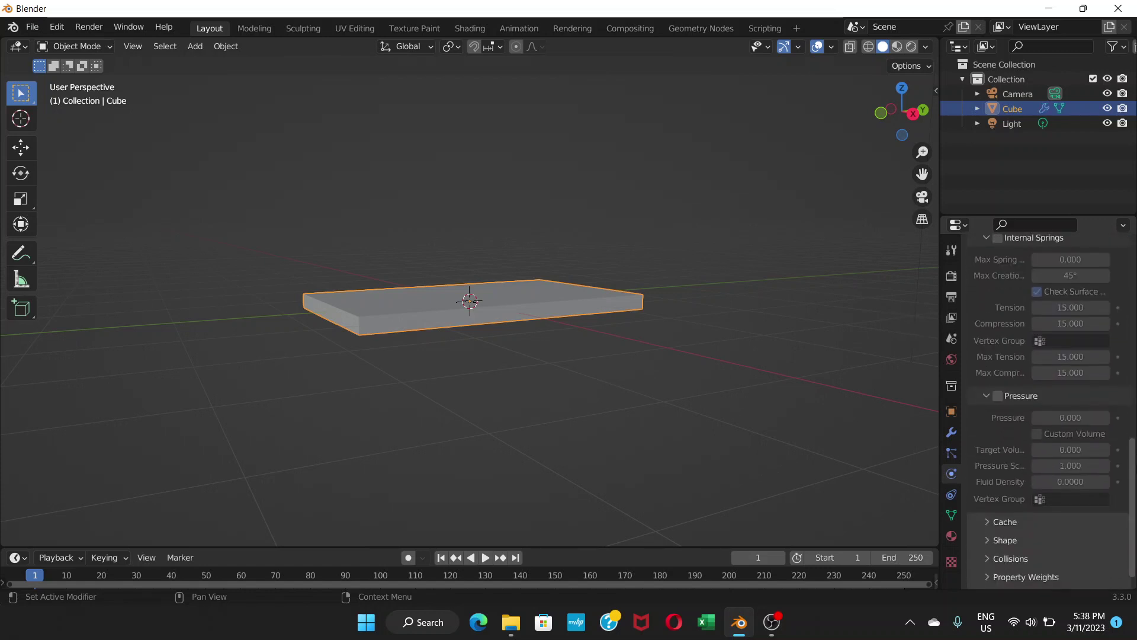
{"action": "scroll", "coordinate": [1095, 502], "scroll_direction": "down", "scroll_amount": 1}
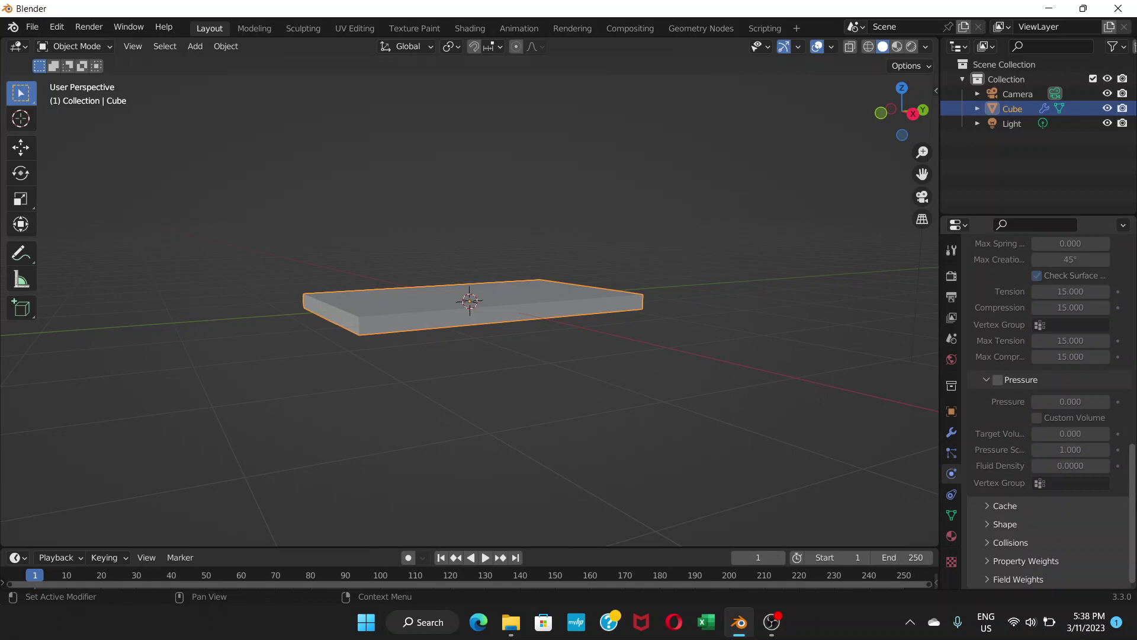
Step: Set the cloth's Field Weights Gravity to 0
{"action": "left_click", "coordinate": [1001, 584]}
{"action": "left_click_drag", "start_coordinate": [1133, 427], "coordinate": [1133, 536]}
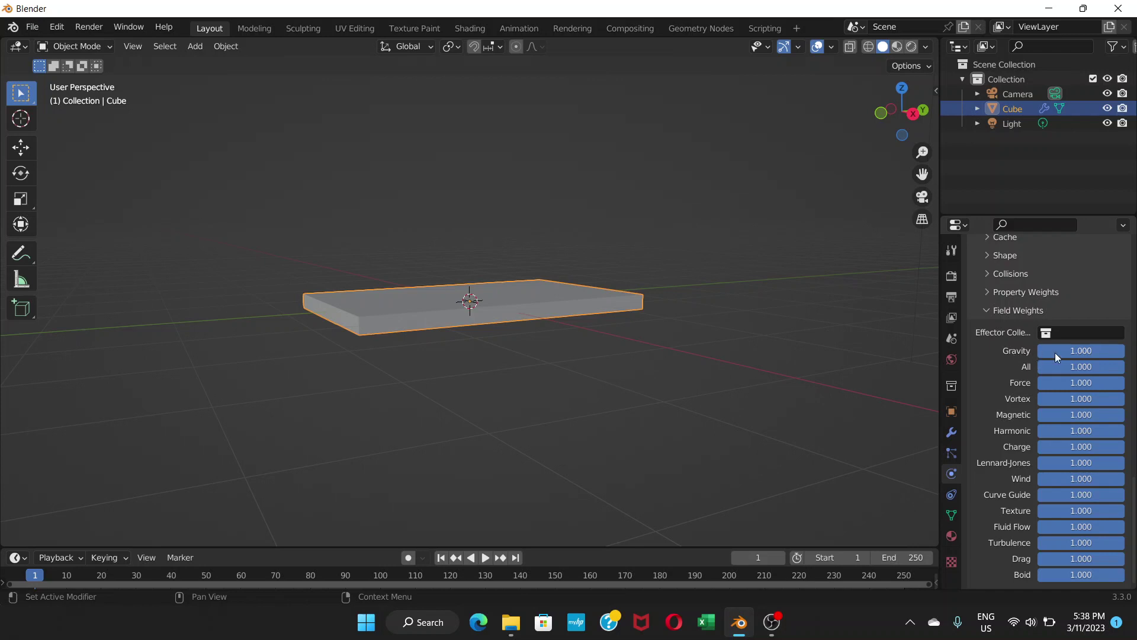
{"action": "left_click_drag", "start_coordinate": [1100, 351], "coordinate": [1033, 350]}
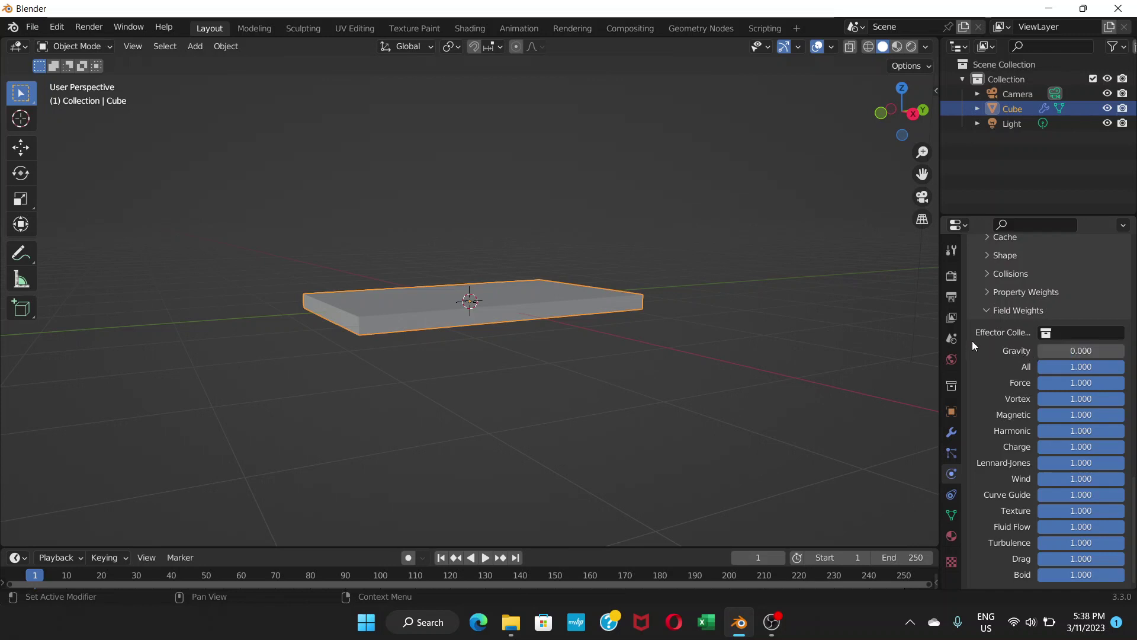
{"action": "scroll", "coordinate": [978, 342], "scroll_direction": "up", "scroll_amount": 1}
{"action": "scroll", "coordinate": [993, 370], "scroll_direction": "up", "scroll_amount": 1}
{"action": "scroll", "coordinate": [992, 367], "scroll_direction": "up", "scroll_amount": 2}
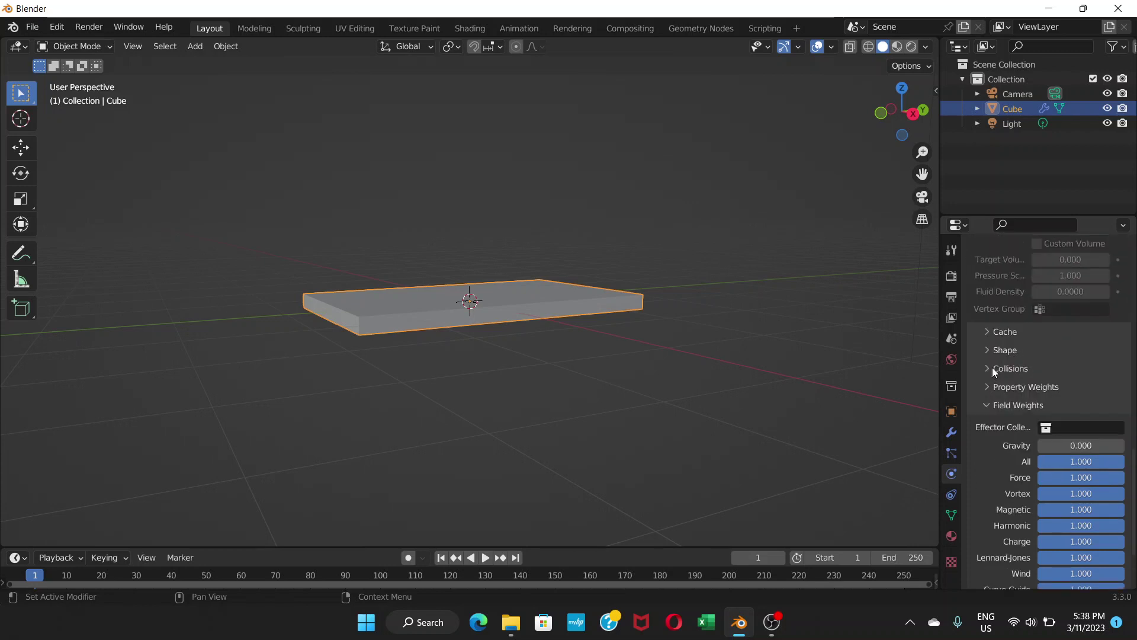
{"action": "scroll", "coordinate": [993, 364], "scroll_direction": "up", "scroll_amount": 5}
{"action": "scroll", "coordinate": [993, 364], "scroll_direction": "up", "scroll_amount": 1}
{"action": "scroll", "coordinate": [1000, 408], "scroll_direction": "up", "scroll_amount": 2}
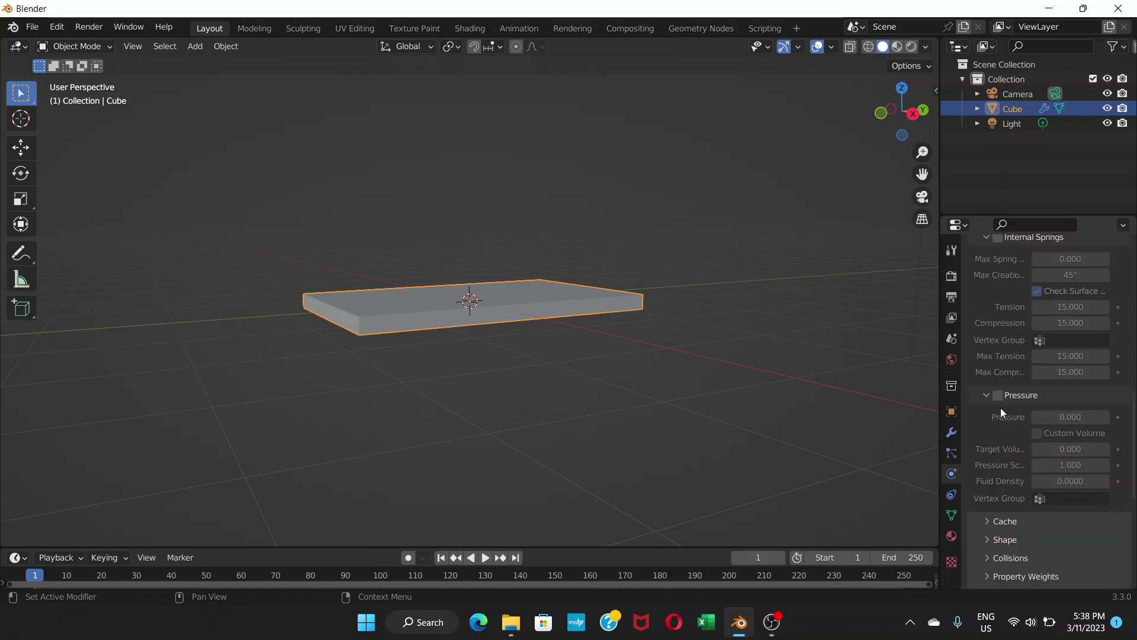
{"action": "scroll", "coordinate": [1000, 407], "scroll_direction": "up", "scroll_amount": 3}
Step: Tick cloth Pressure and set the pressure value to 4.2
{"action": "left_click", "coordinate": [999, 461]}
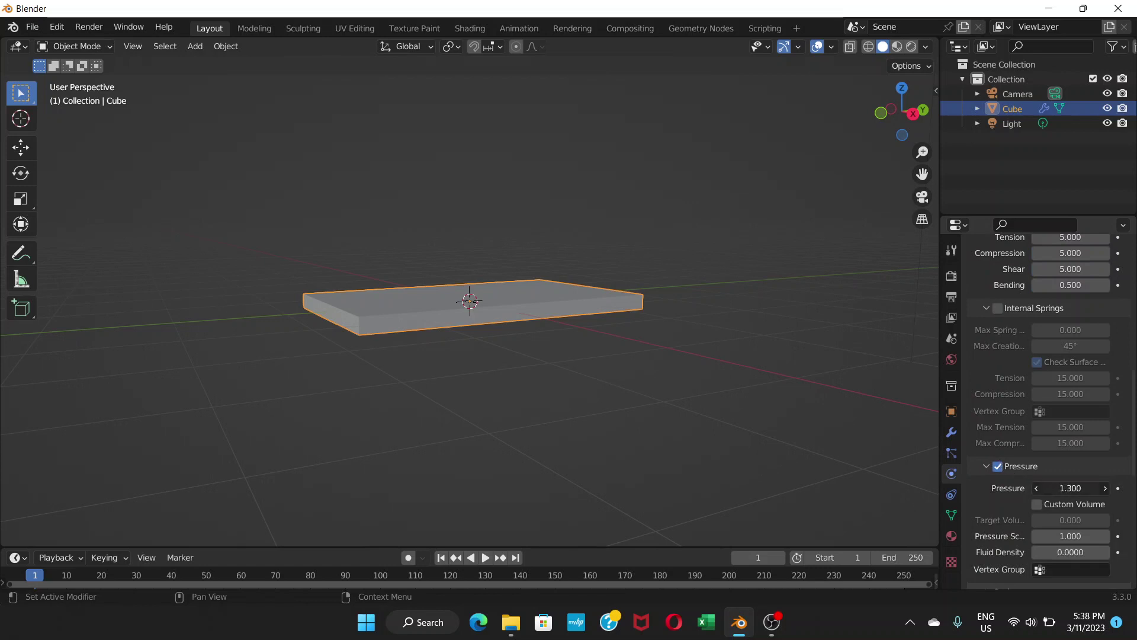
{"action": "left_click", "coordinate": [1105, 488]}
{"action": "left_click_drag", "start_coordinate": [1070, 488], "coordinate": [1084, 488]}
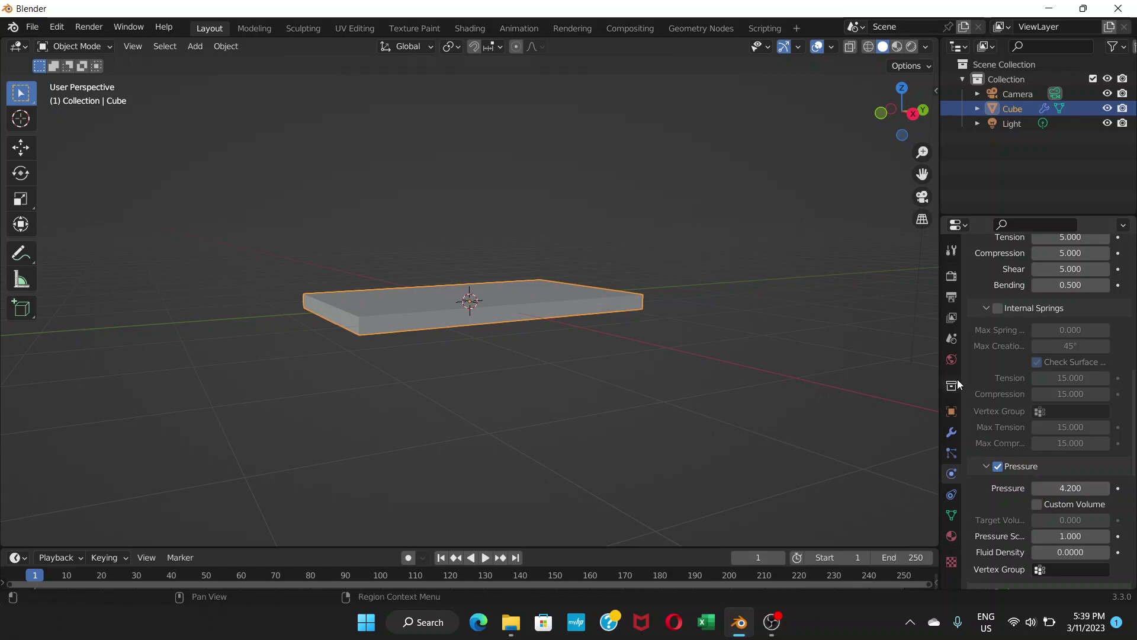
{"action": "scroll", "coordinate": [987, 365], "scroll_direction": "up", "scroll_amount": 2}
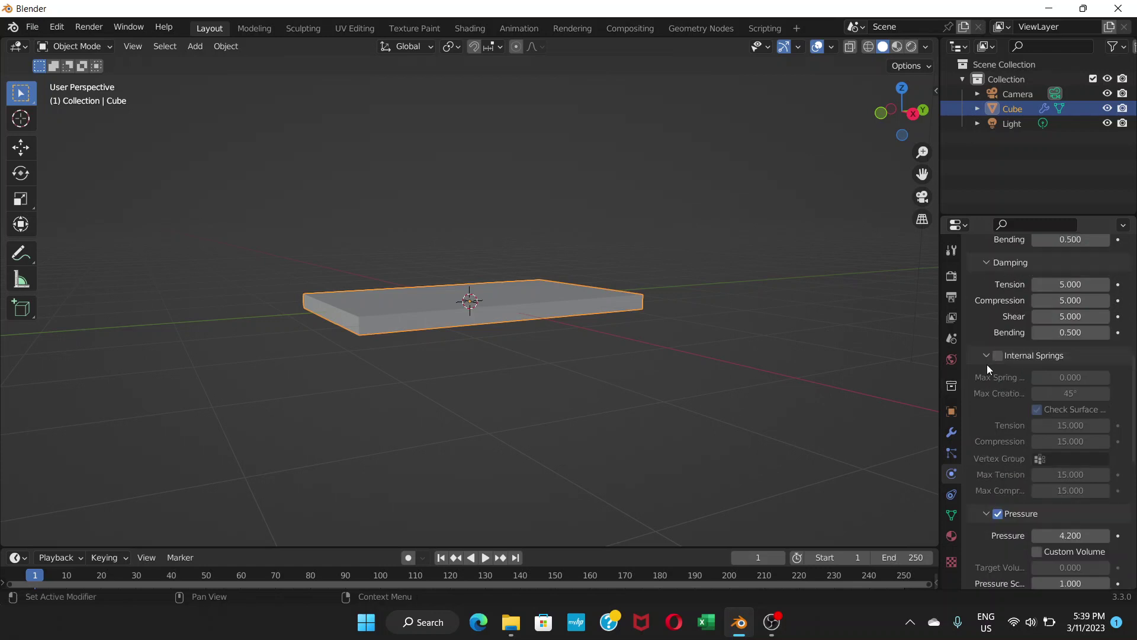
{"action": "scroll", "coordinate": [987, 365], "scroll_direction": "up", "scroll_amount": 1}
{"action": "scroll", "coordinate": [987, 365], "scroll_direction": "up", "scroll_amount": 2}
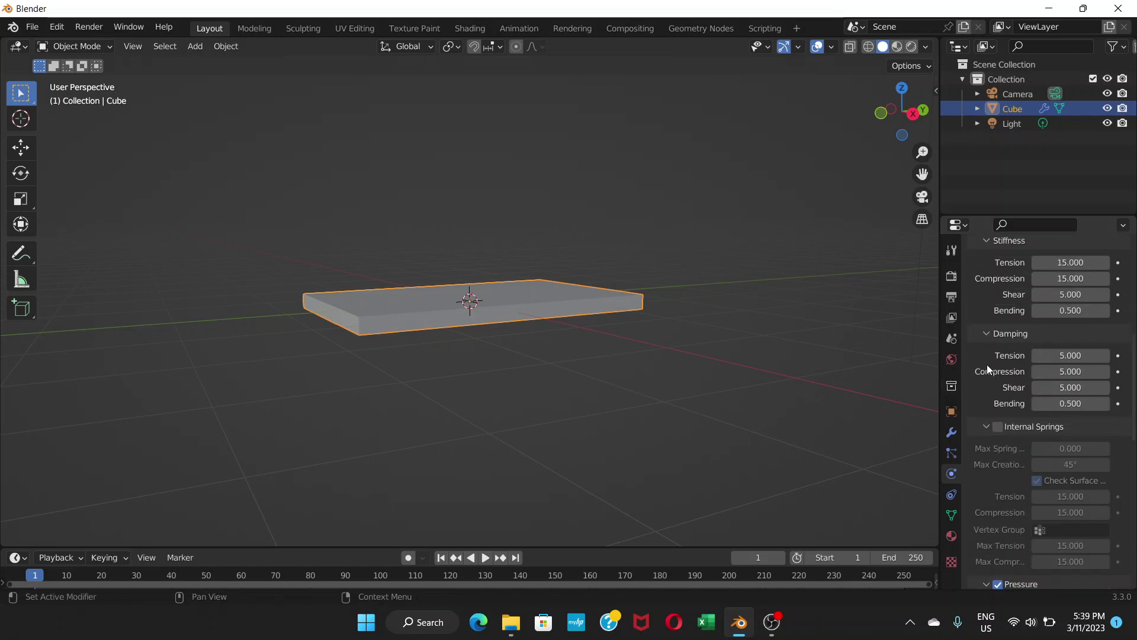
{"action": "scroll", "coordinate": [986, 364], "scroll_direction": "up", "scroll_amount": 2}
{"action": "scroll", "coordinate": [987, 364], "scroll_direction": "up", "scroll_amount": 3}
{"action": "scroll", "coordinate": [987, 364], "scroll_direction": "up", "scroll_amount": 4}
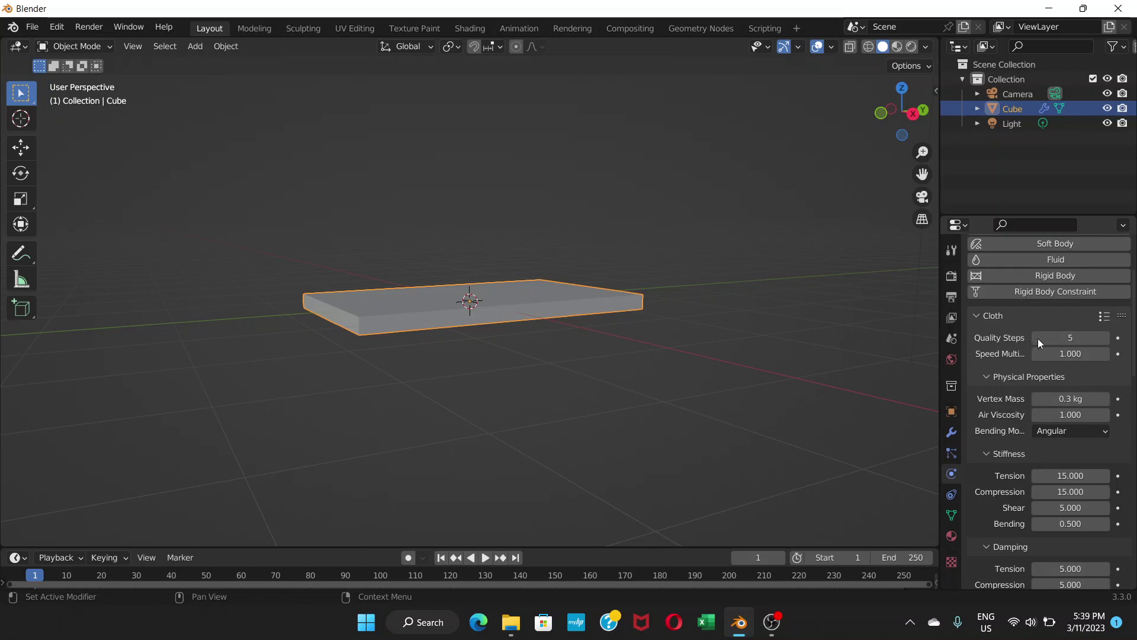
Step: Set cloth Quality Steps to 8, correcting an overshoot to 9
{"action": "mouse_move", "coordinate": [1071, 337]}
{"action": "left_click", "coordinate": [1105, 339]}
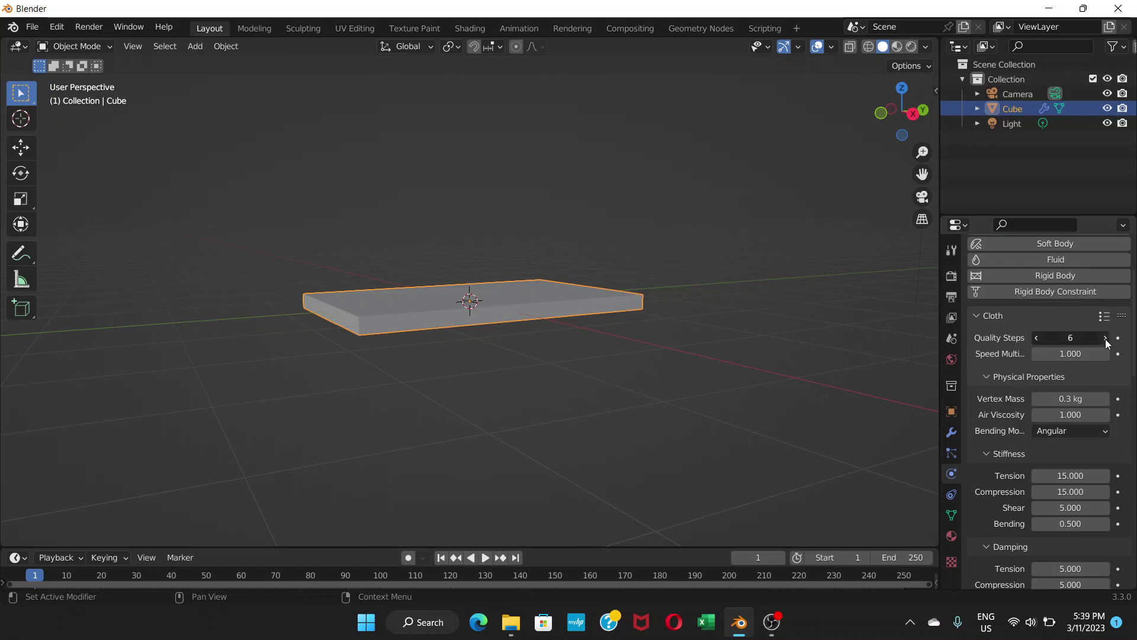
{"action": "left_click", "coordinate": [1105, 339]}
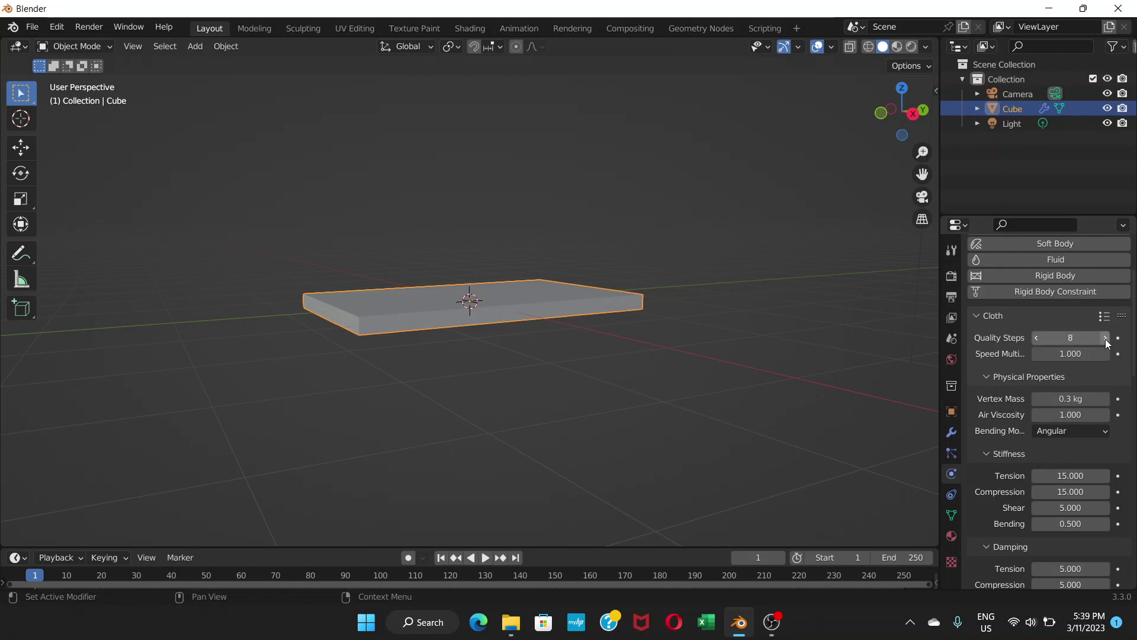
{"action": "left_click", "coordinate": [1105, 339]}
{"action": "left_click", "coordinate": [1036, 340]}
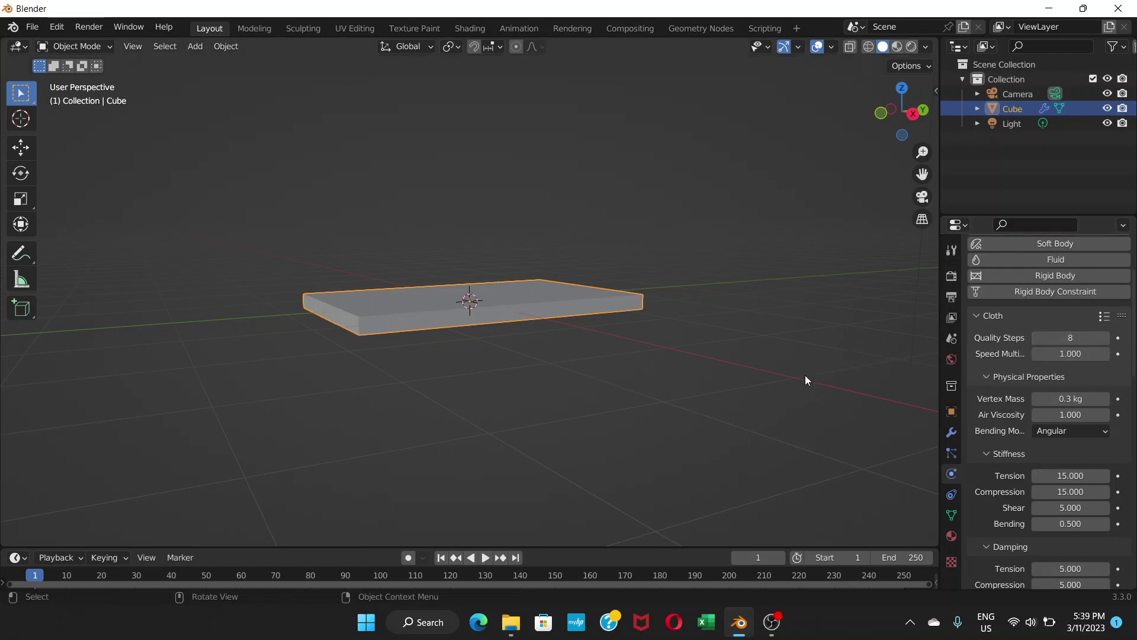
Step: Play the cloth simulation through to frame 100, pausing briefly at frame 53
{"action": "left_click", "coordinate": [485, 557]}
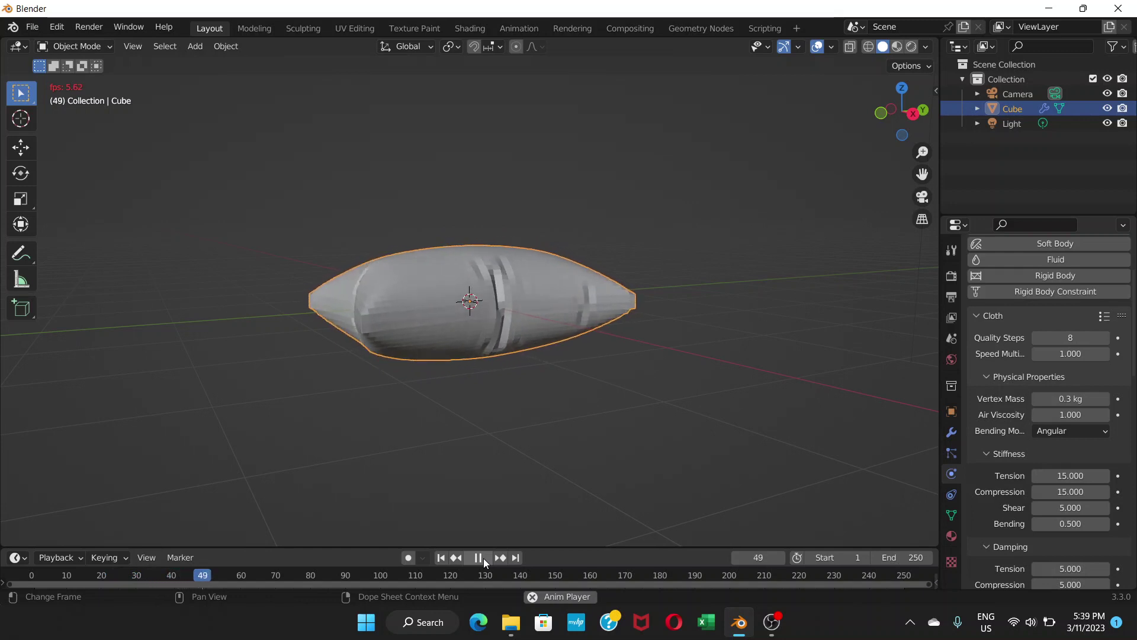
{"action": "left_click", "coordinate": [483, 558]}
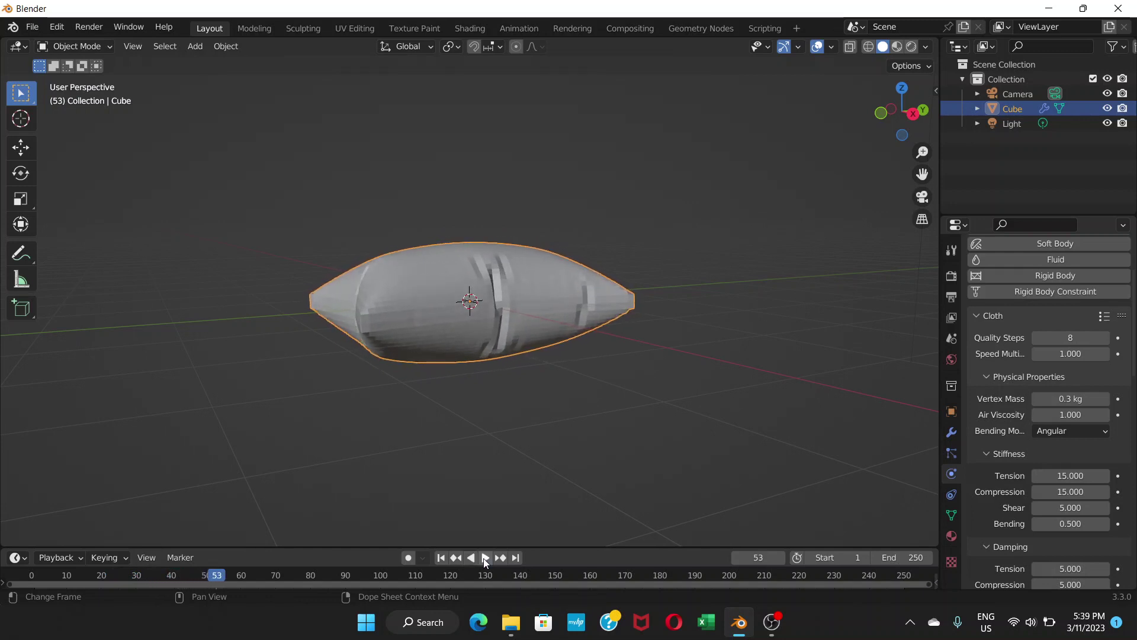
{"action": "mouse_move", "coordinate": [493, 449]}
{"action": "middle_mouse_down"}
{"action": "mouse_move", "coordinate": [599, 470]}
{"action": "mouse_move", "coordinate": [508, 464]}
{"action": "mouse_move", "coordinate": [469, 402]}
{"action": "middle_mouse_up"}
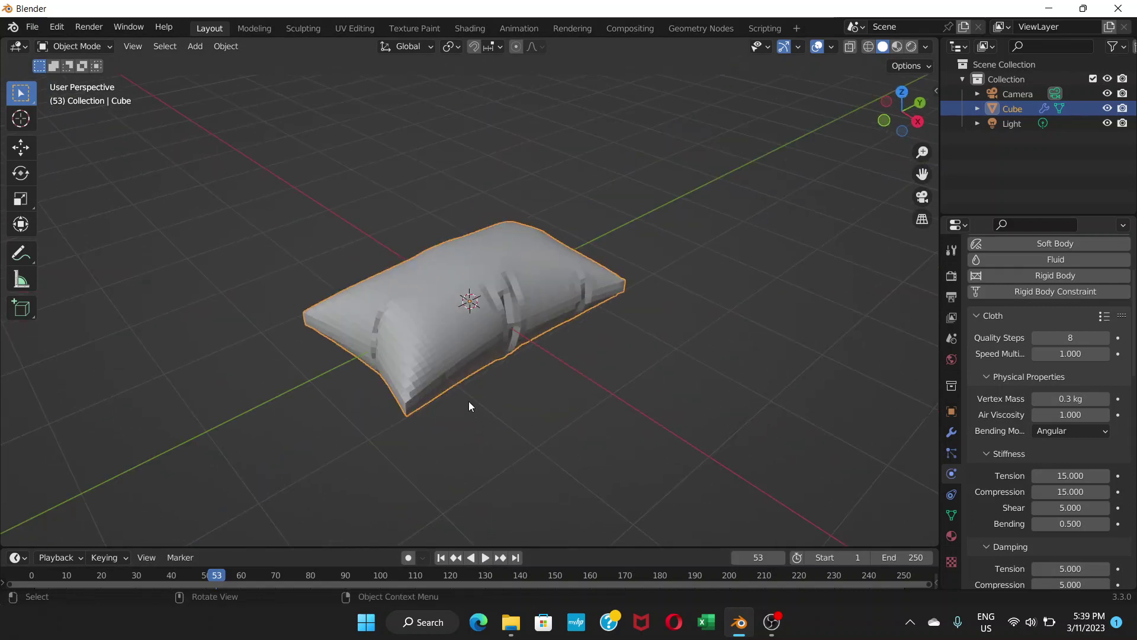
{"action": "left_click", "coordinate": [484, 558]}
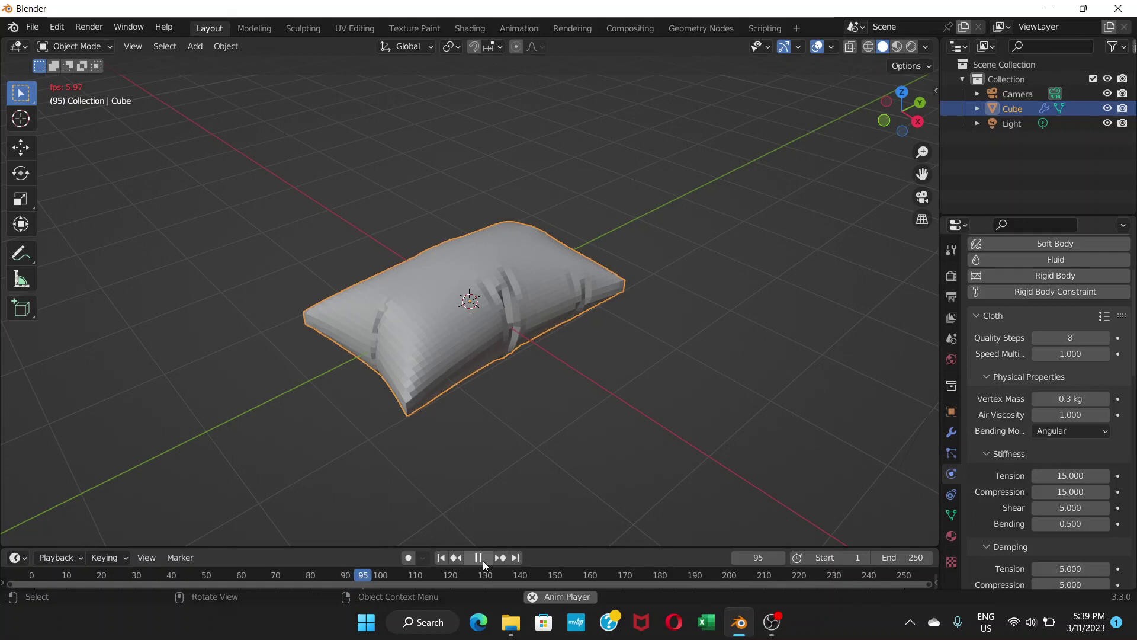
{"action": "left_click", "coordinate": [483, 560]}
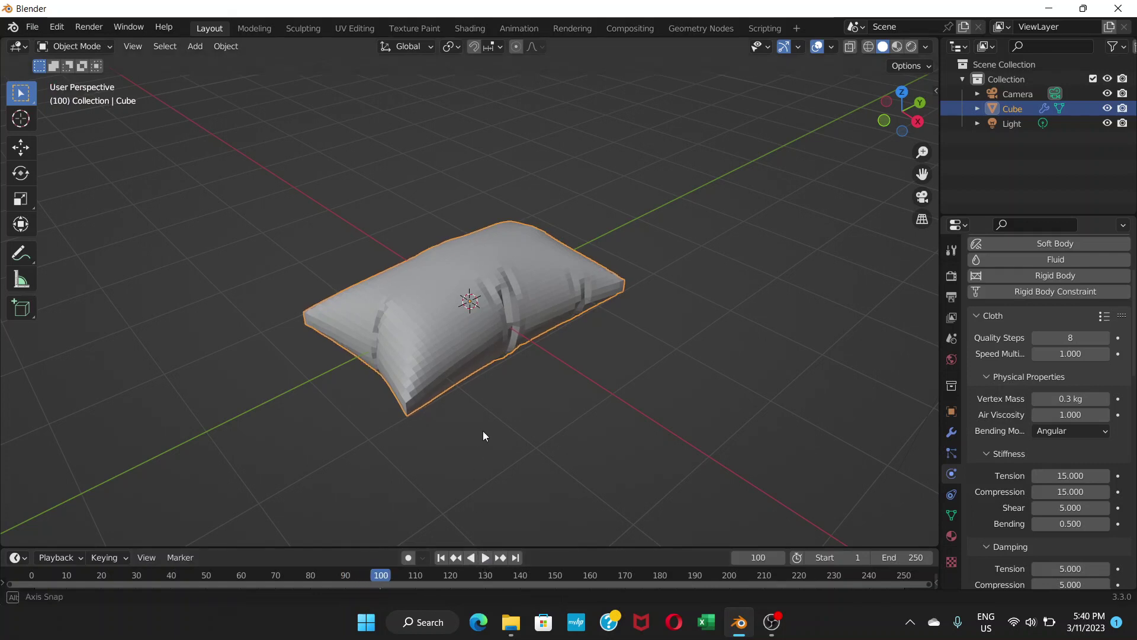
{"action": "mouse_move", "coordinate": [483, 431]}
{"action": "middle_mouse_down"}
{"action": "mouse_move", "coordinate": [412, 425]}
{"action": "mouse_move", "coordinate": [433, 417]}
{"action": "middle_mouse_up"}
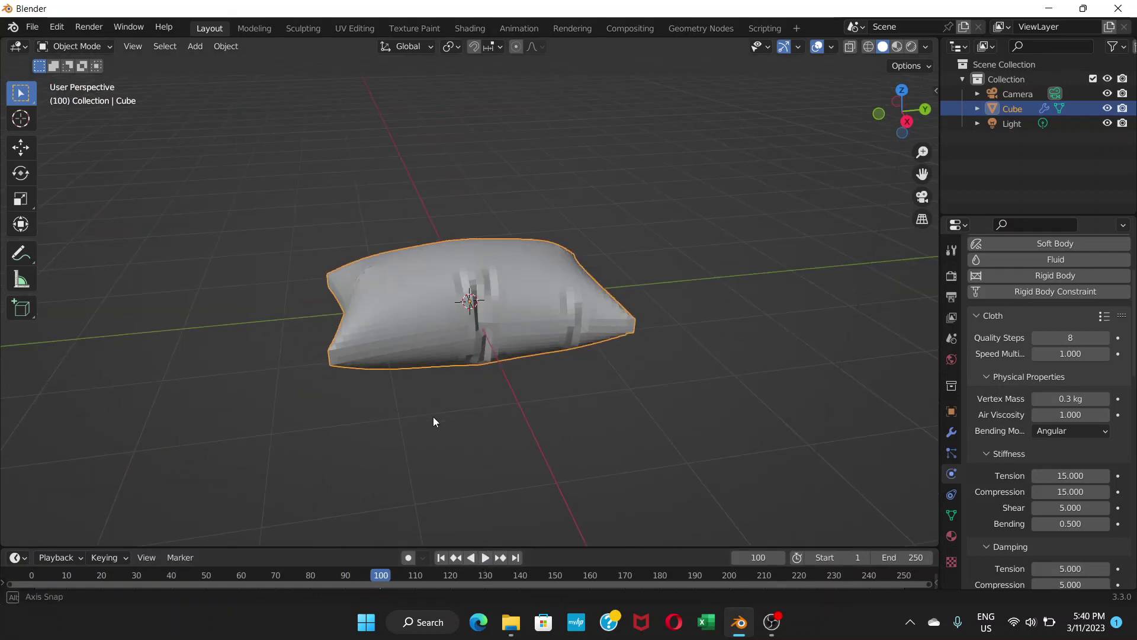
Step: Apply Shade Smooth to the pillow
{"action": "right_click", "coordinate": [486, 265]}
{"action": "left_click", "coordinate": [420, 265]}
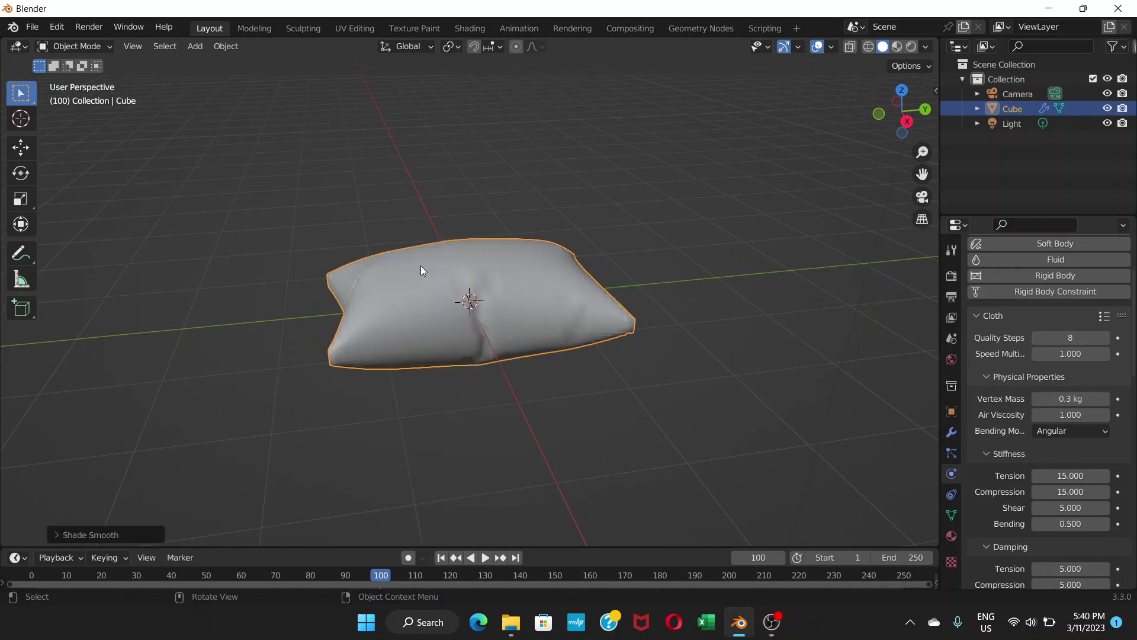
{"action": "mouse_move", "coordinate": [467, 325]}
{"action": "middle_mouse_down"}
{"action": "mouse_move", "coordinate": [581, 327]}
{"action": "mouse_move", "coordinate": [473, 372]}
{"action": "mouse_move", "coordinate": [584, 318]}
{"action": "middle_mouse_up"}
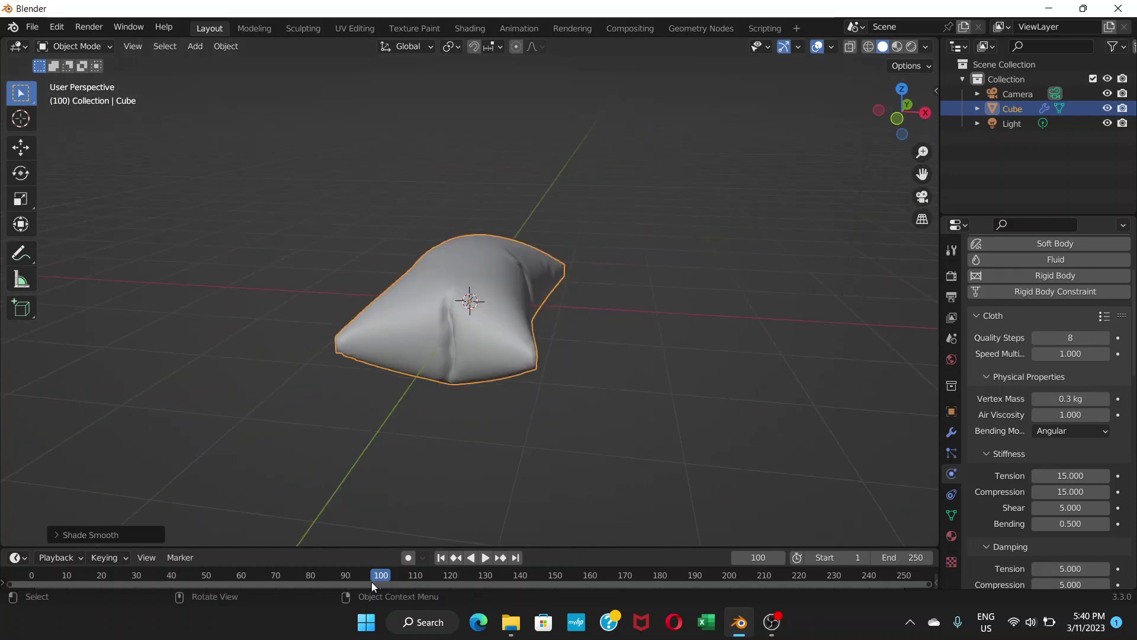
Step: Replay the cloth simulation to frame 106 and view the pillow from above
{"action": "key", "text": "space"}
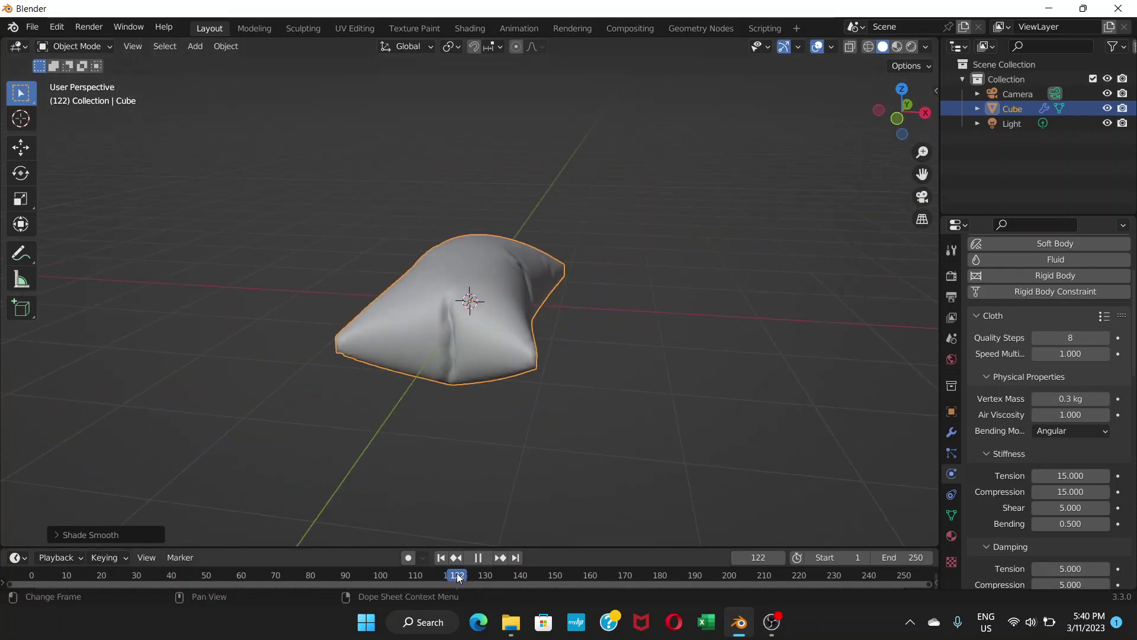
{"action": "left_click_drag", "start_coordinate": [458, 578], "coordinate": [329, 572]}
{"action": "key", "text": "space"}
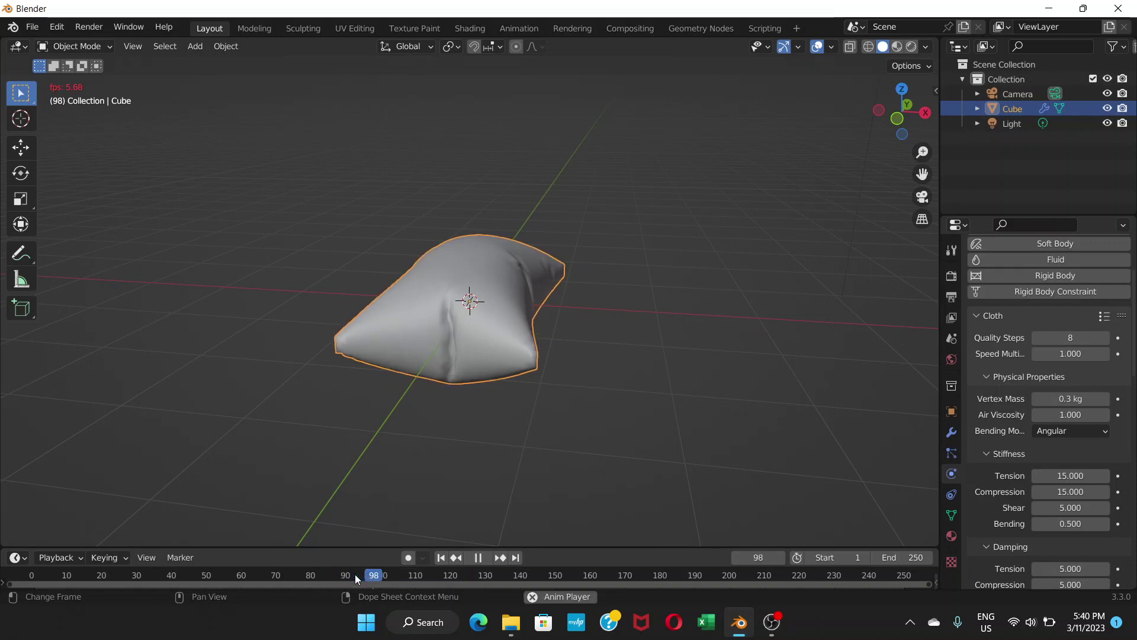
{"action": "key", "text": "space"}
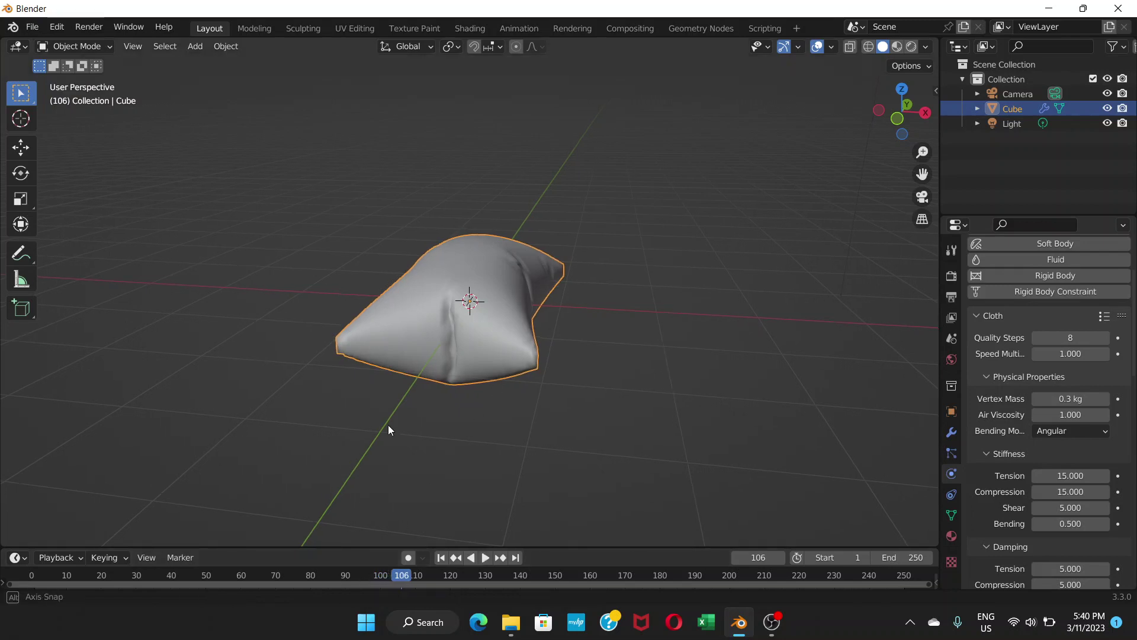
{"action": "mouse_move", "coordinate": [388, 425]}
{"action": "middle_mouse_down"}
{"action": "mouse_move", "coordinate": [329, 461]}
{"action": "mouse_move", "coordinate": [434, 428]}
{"action": "mouse_move", "coordinate": [455, 375]}
{"action": "mouse_move", "coordinate": [368, 403]}
{"action": "mouse_move", "coordinate": [418, 452]}
{"action": "middle_mouse_up"}
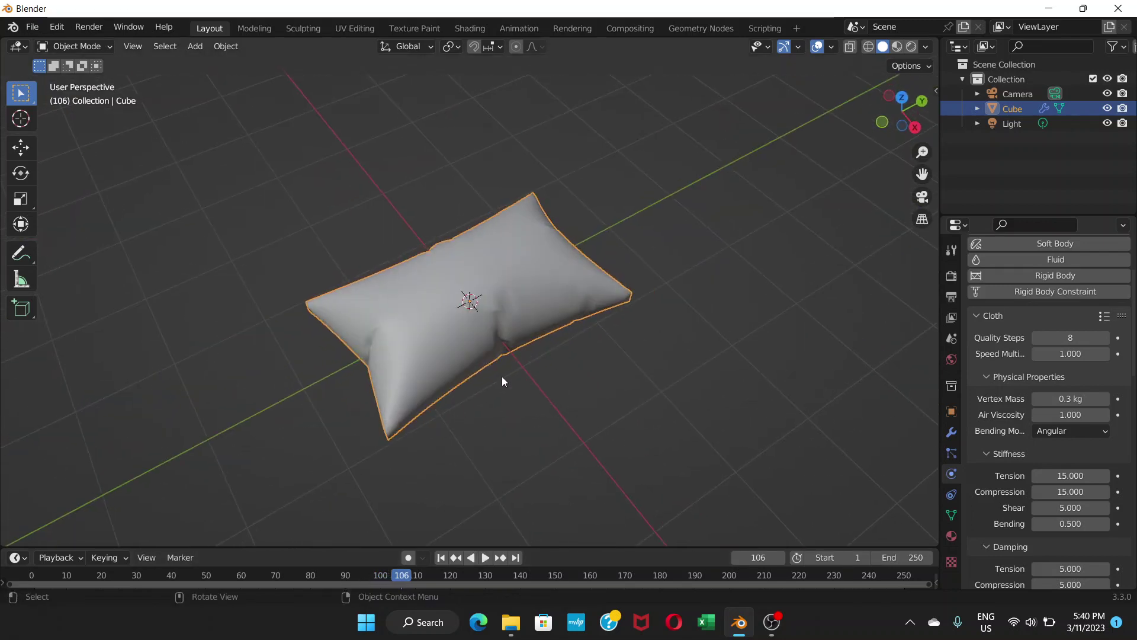
{"action": "mouse_move", "coordinate": [502, 379]}
{"action": "middle_mouse_down"}
{"action": "mouse_move", "coordinate": [462, 406]}
{"action": "mouse_move", "coordinate": [488, 329]}
{"action": "middle_mouse_up"}
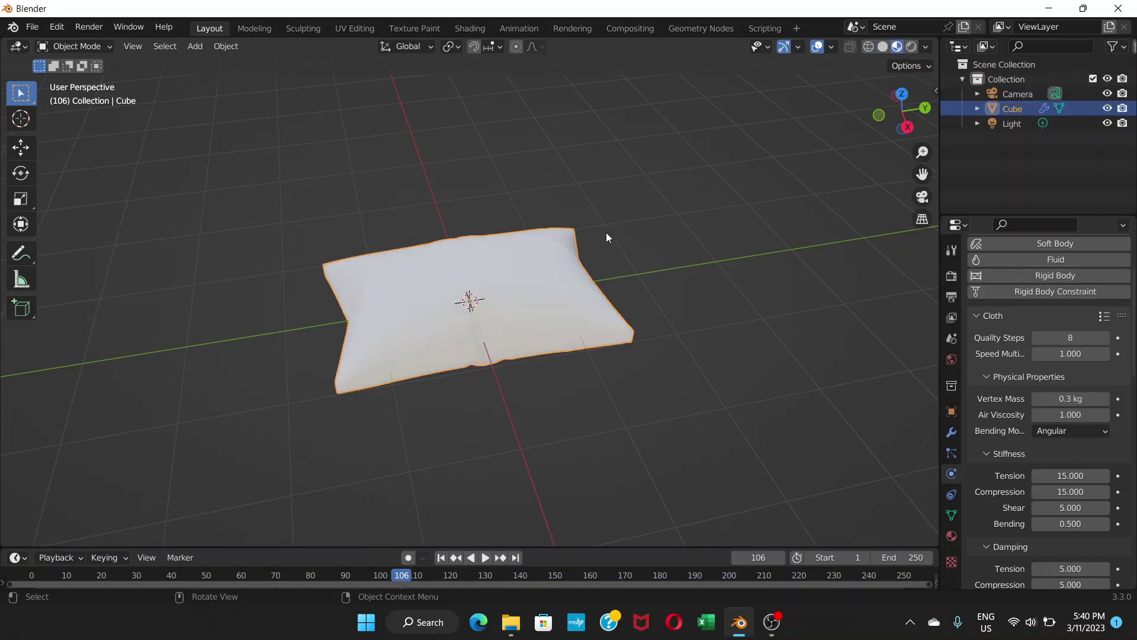
{"action": "mouse_move", "coordinate": [598, 254]}
{"action": "middle_mouse_down"}
{"action": "mouse_move", "coordinate": [661, 212]}
{"action": "mouse_move", "coordinate": [672, 228]}
{"action": "middle_mouse_up"}
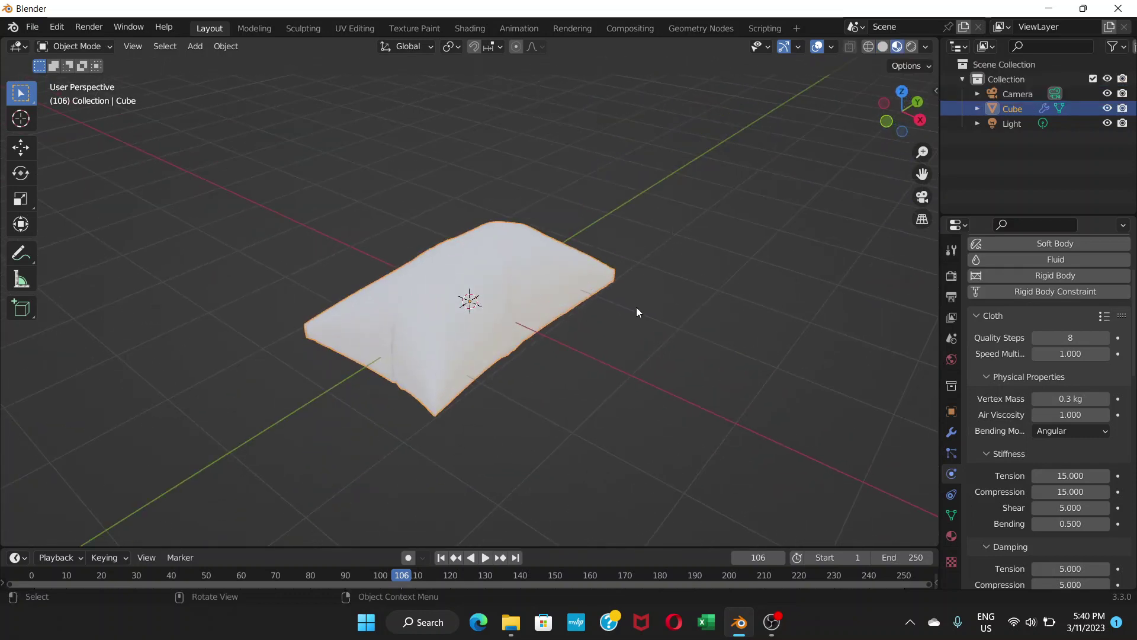
{"action": "middle_click_drag", "start_coordinate": [636, 313], "coordinate": [634, 314]}
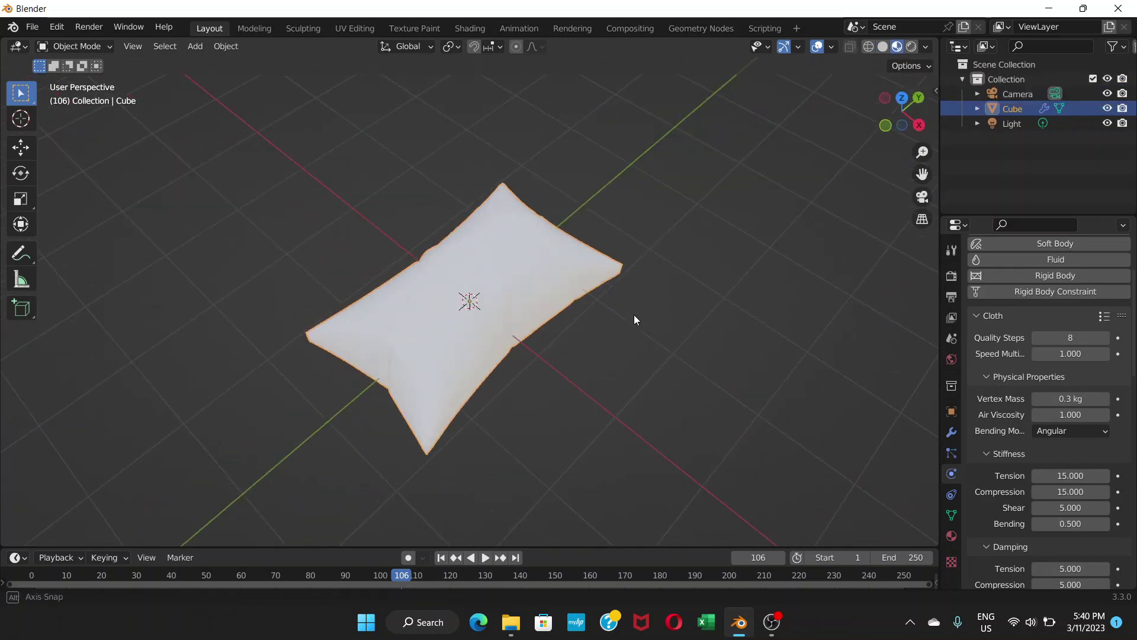
Step: Set the pillow material's base colour to a saturated purple (H 0.699, S 0.753, V 0.800)
{"action": "left_click", "coordinate": [952, 536]}
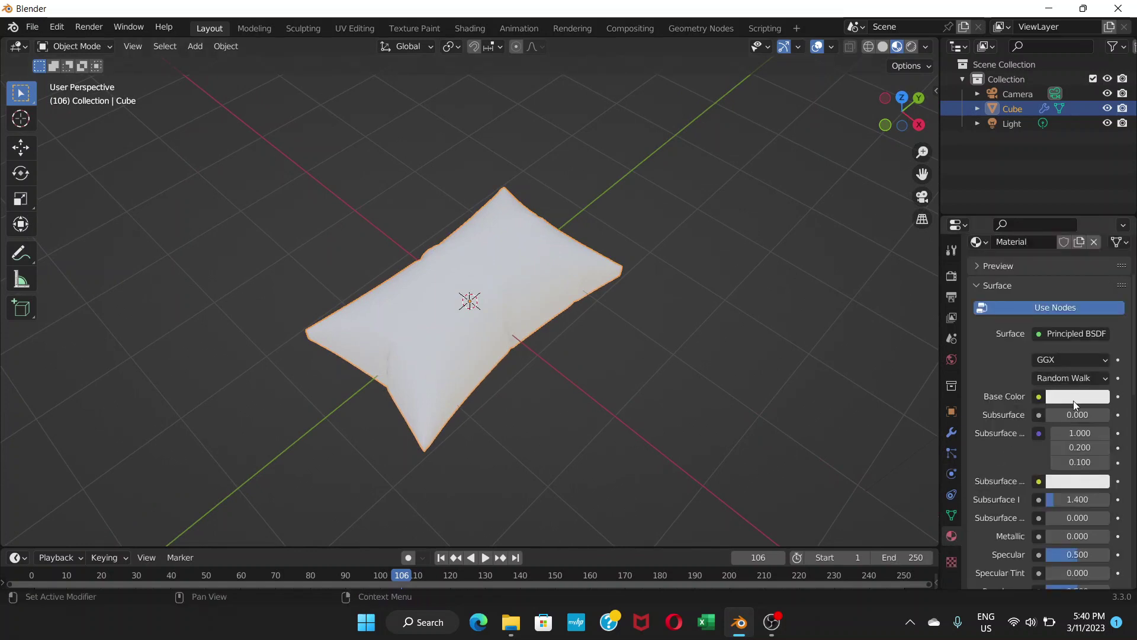
{"action": "left_click", "coordinate": [1069, 395]}
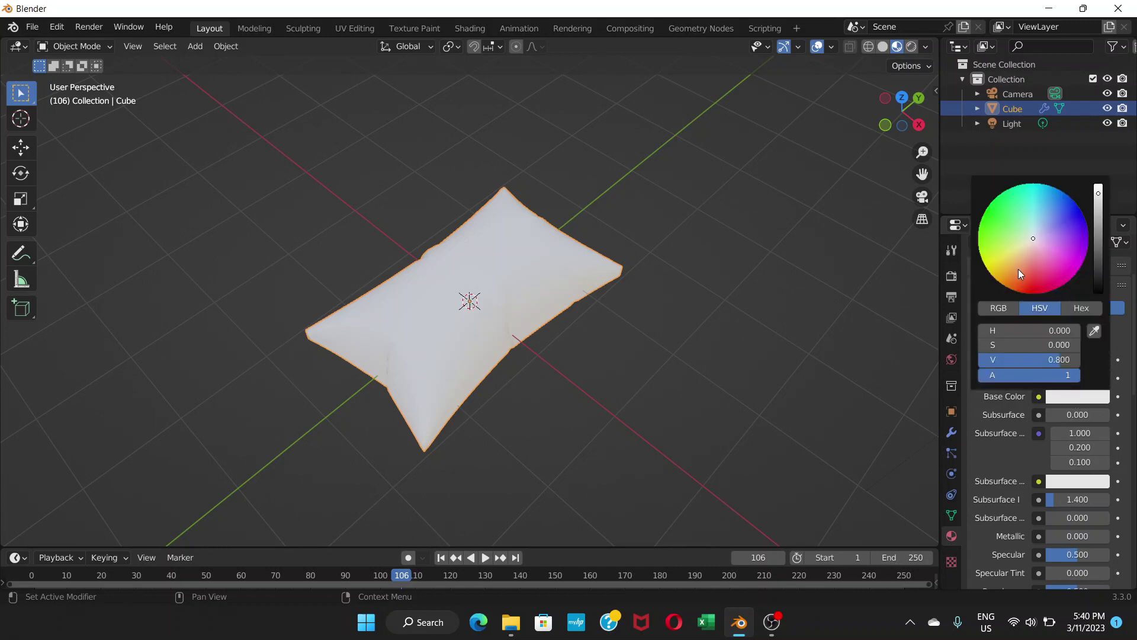
{"action": "left_click", "coordinate": [1001, 270]}
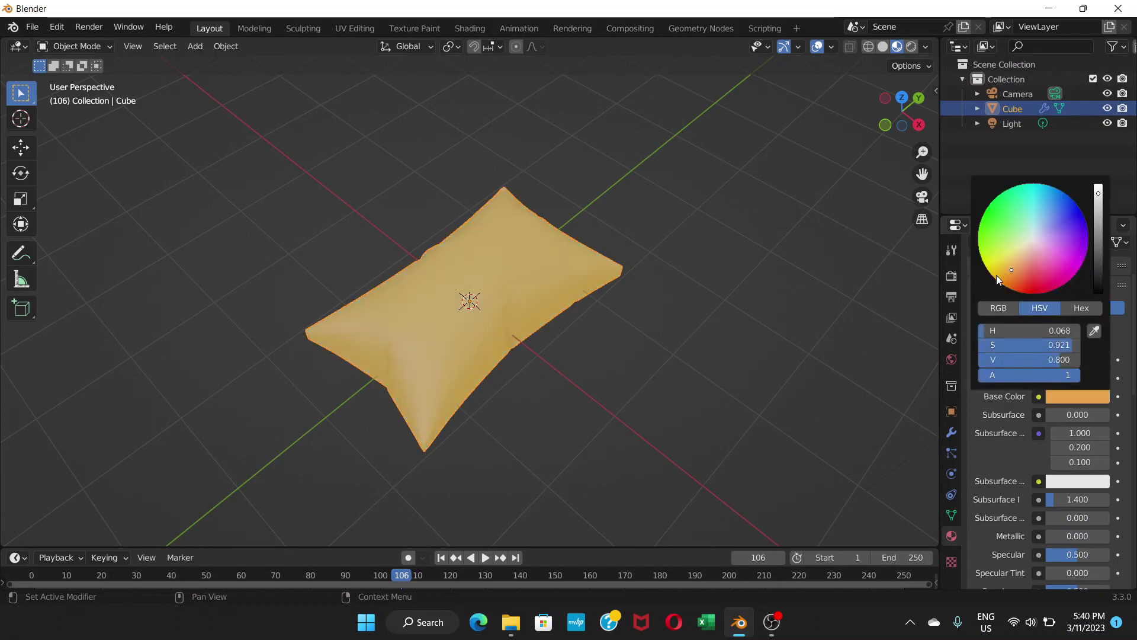
{"action": "left_click", "coordinate": [1050, 236]}
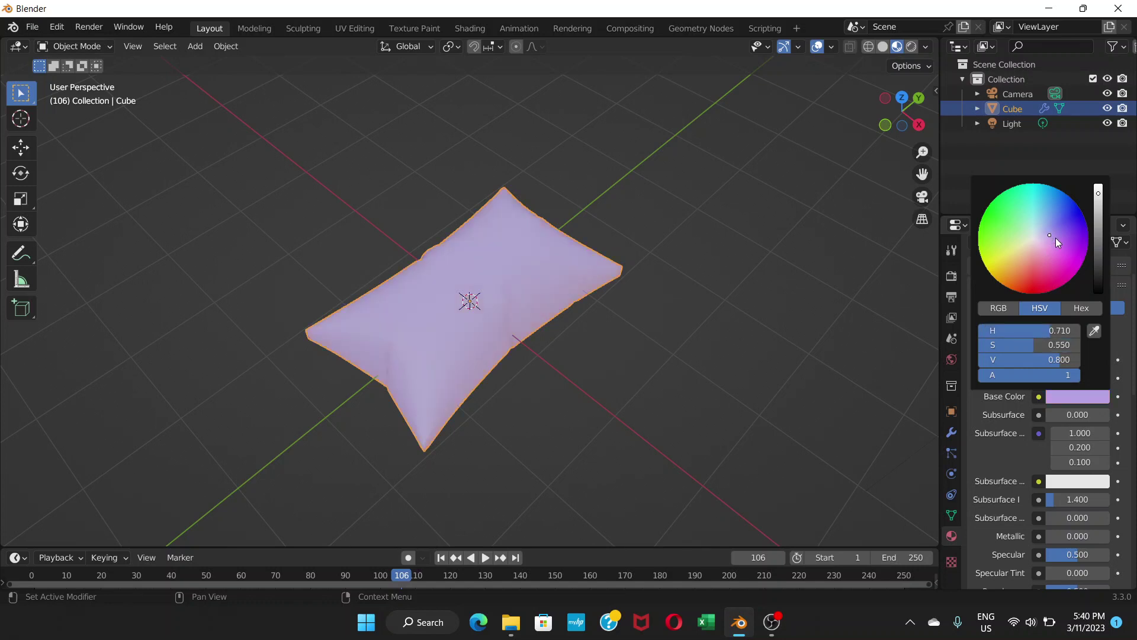
{"action": "left_click", "coordinate": [1058, 236]}
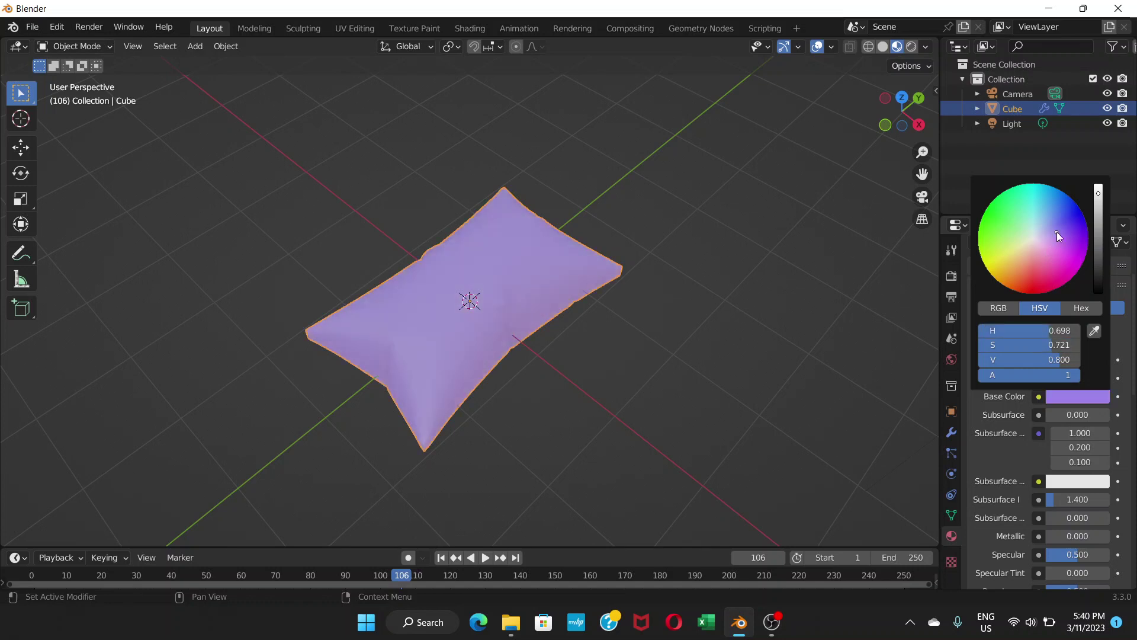
{"action": "left_click", "coordinate": [1058, 234]}
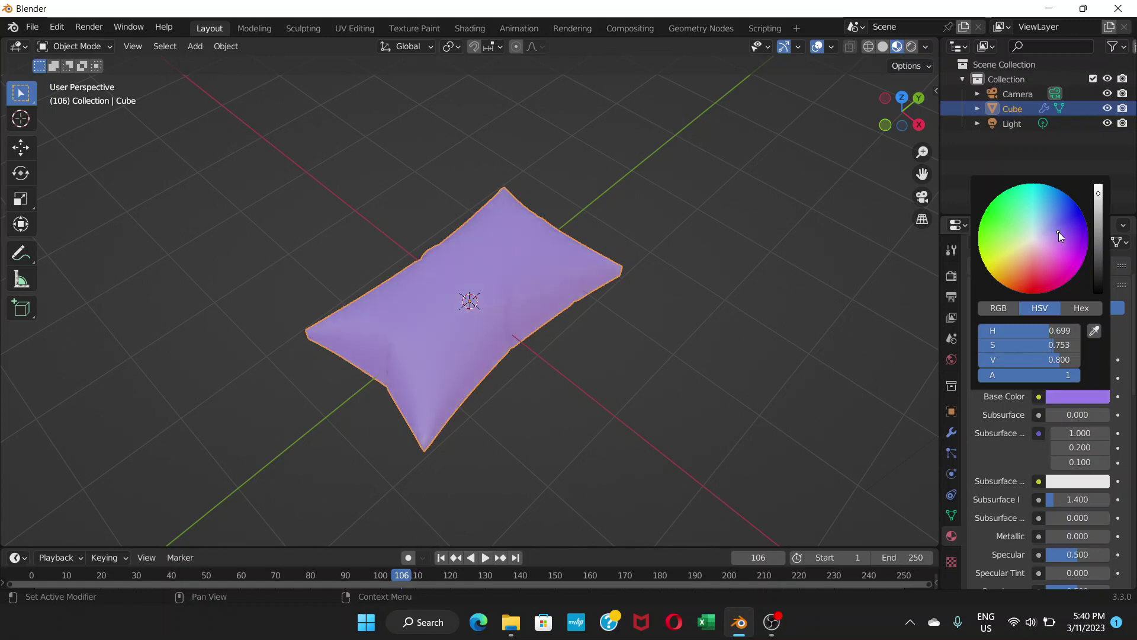
{"action": "left_click", "coordinate": [1088, 396]}
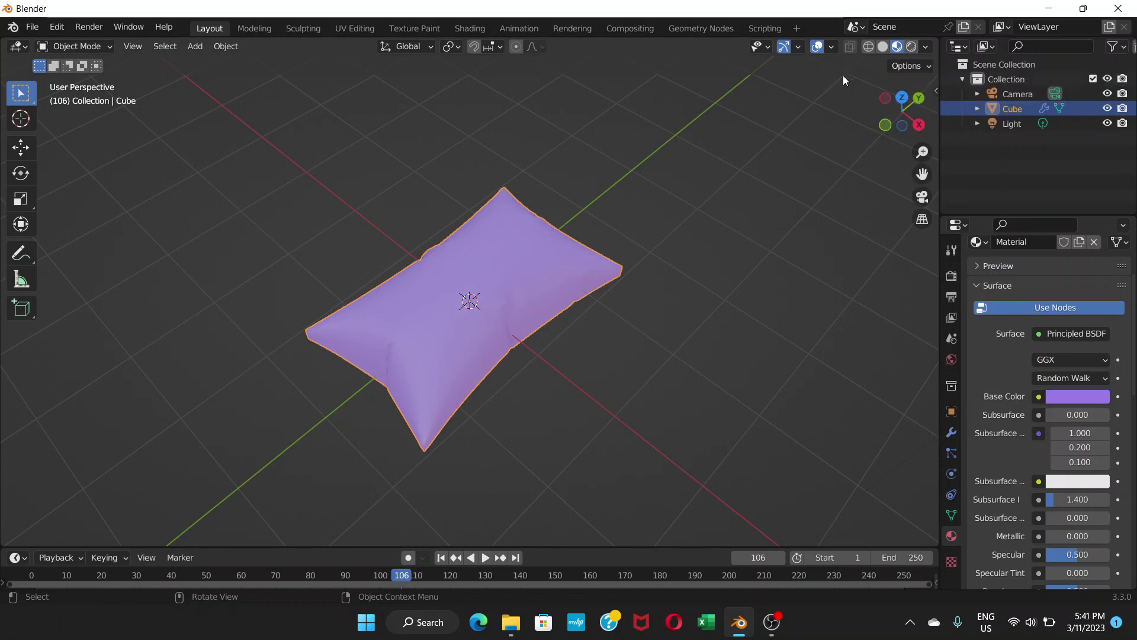
Step: Add a new cube and lower it along Z beneath the pillow
{"action": "left_click", "coordinate": [194, 46]}
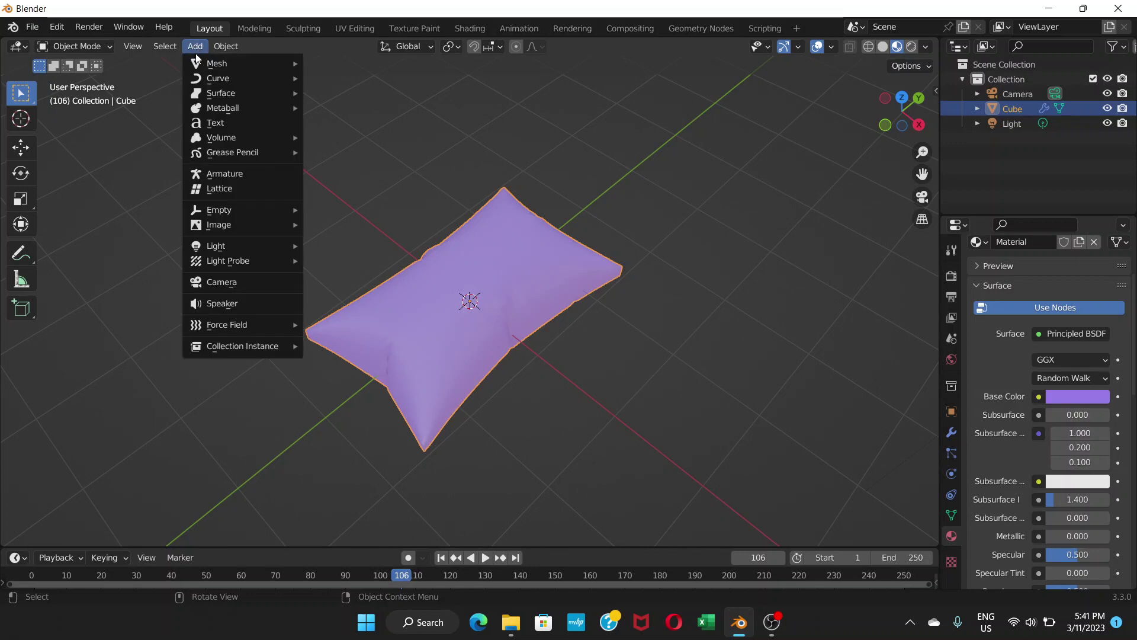
{"action": "mouse_move", "coordinate": [231, 63]}
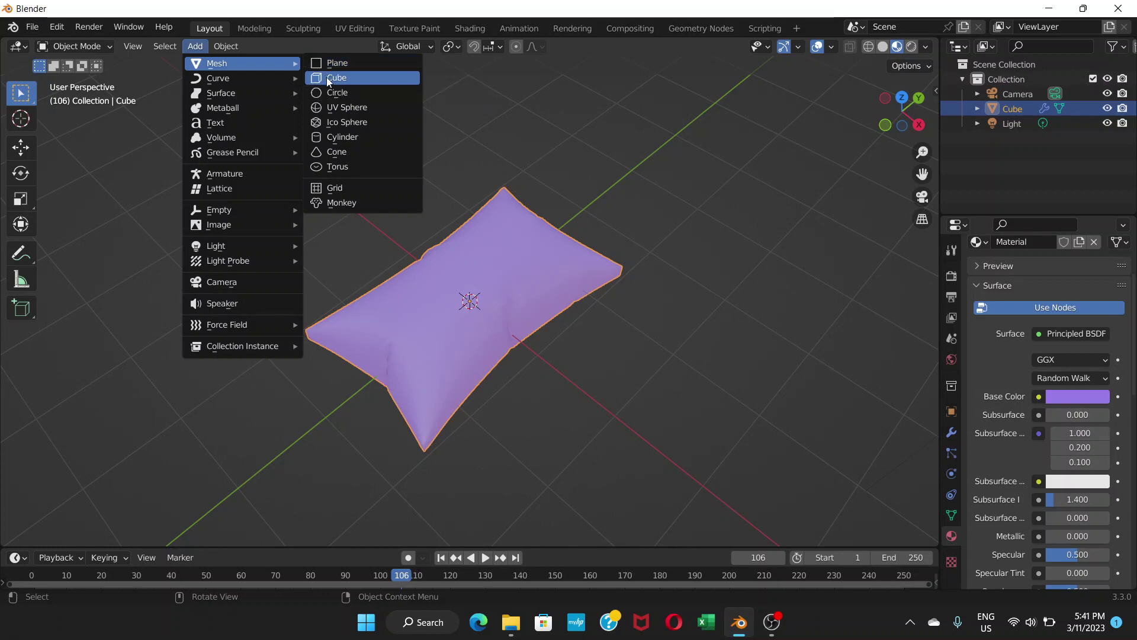
{"action": "left_click", "coordinate": [327, 78]}
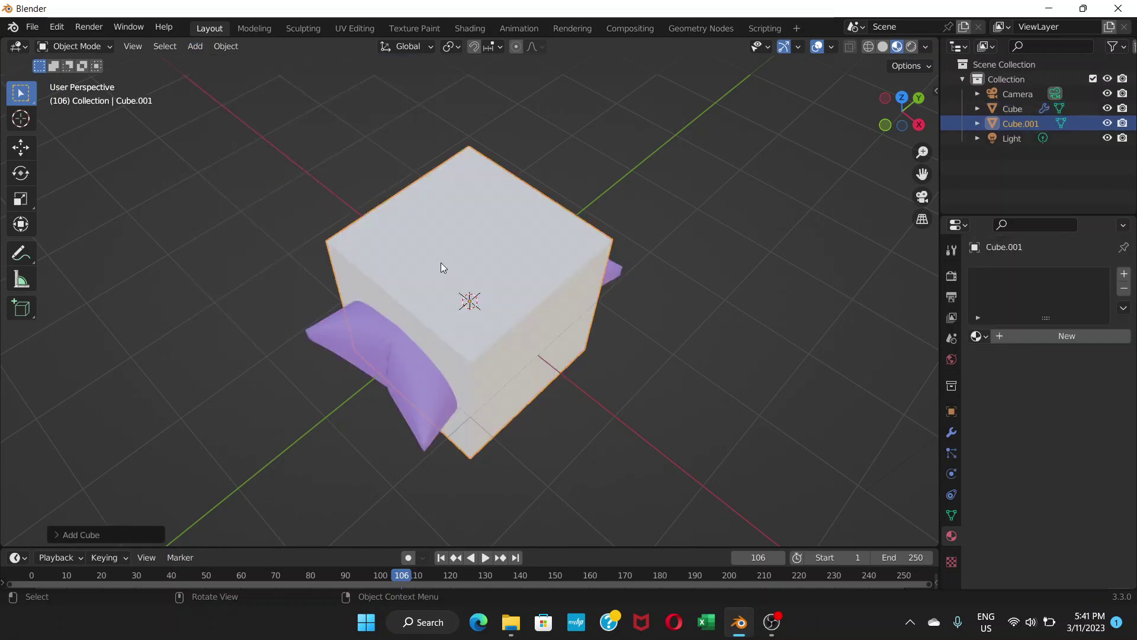
{"action": "middle_click_drag", "start_coordinate": [441, 262], "coordinate": [460, 240]}
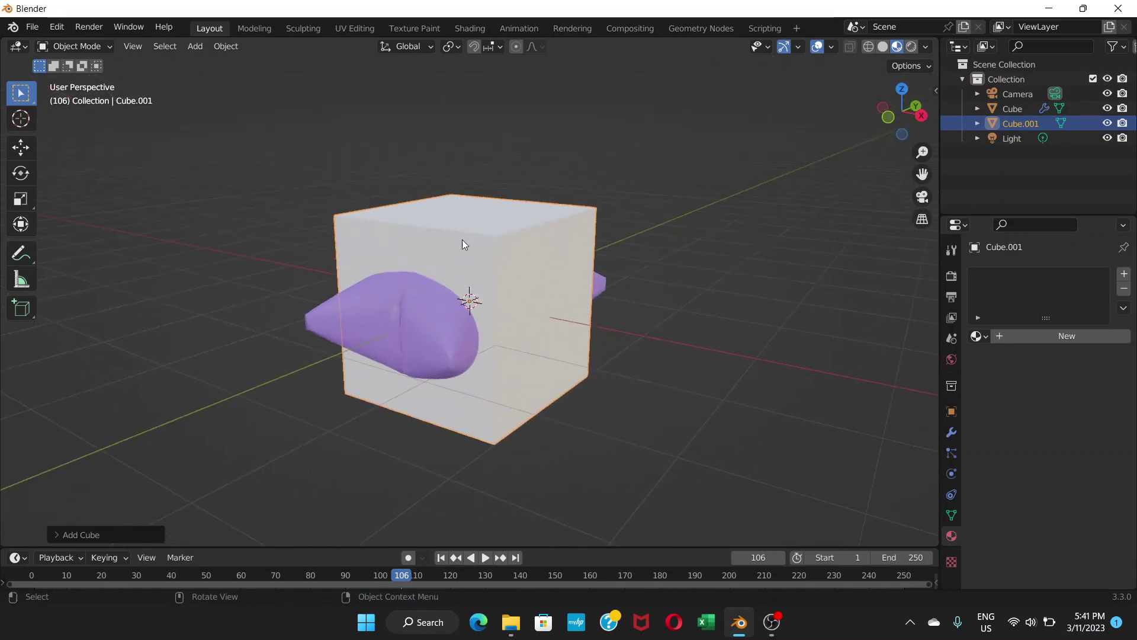
{"action": "key", "text": "g"}
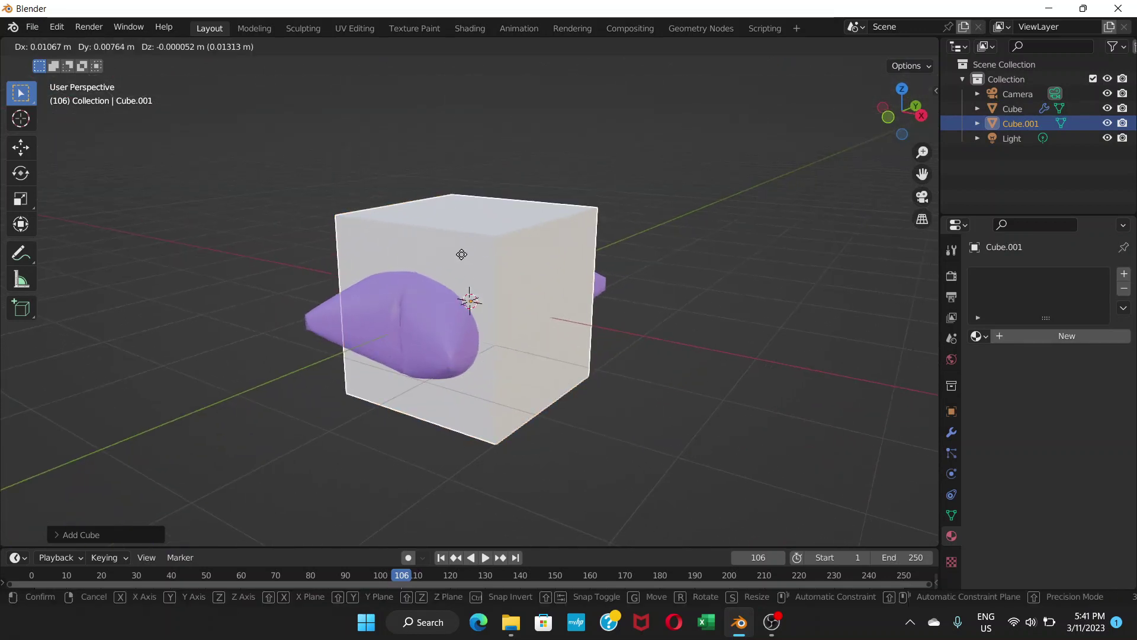
{"action": "key", "text": "z"}
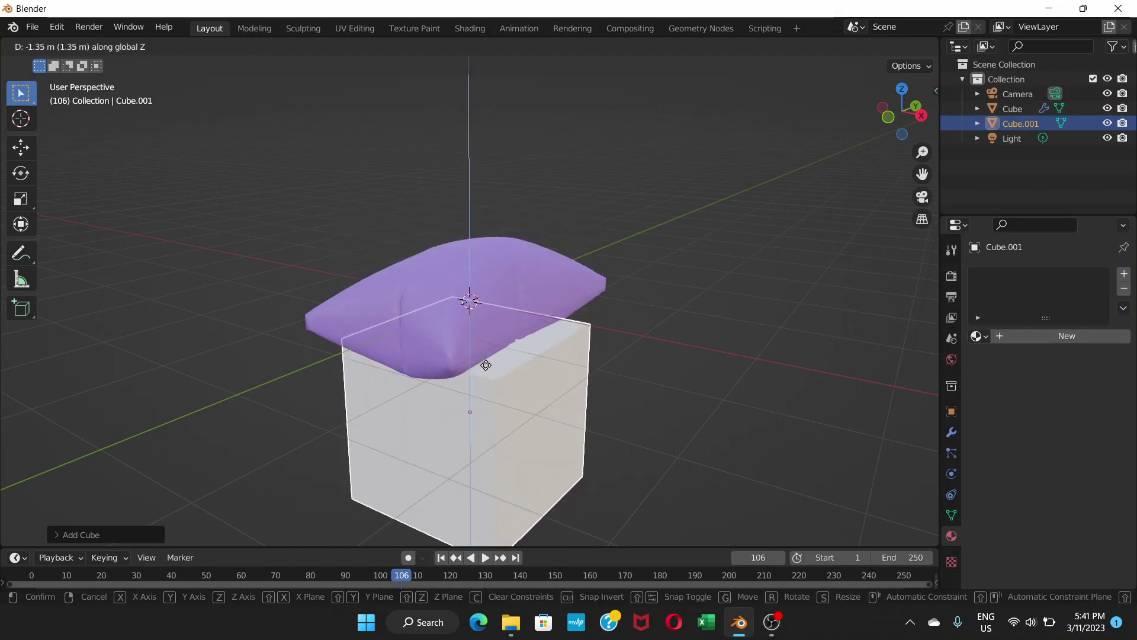
{"action": "left_click", "coordinate": [486, 365]}
{"action": "mouse_move", "coordinate": [488, 361]}
{"action": "middle_mouse_down"}
{"action": "mouse_move", "coordinate": [537, 329]}
{"action": "mouse_move", "coordinate": [538, 351]}
{"action": "mouse_move", "coordinate": [502, 374]}
{"action": "middle_mouse_up"}
{"action": "scroll", "coordinate": [538, 349], "scroll_direction": "down", "scroll_amount": 3}
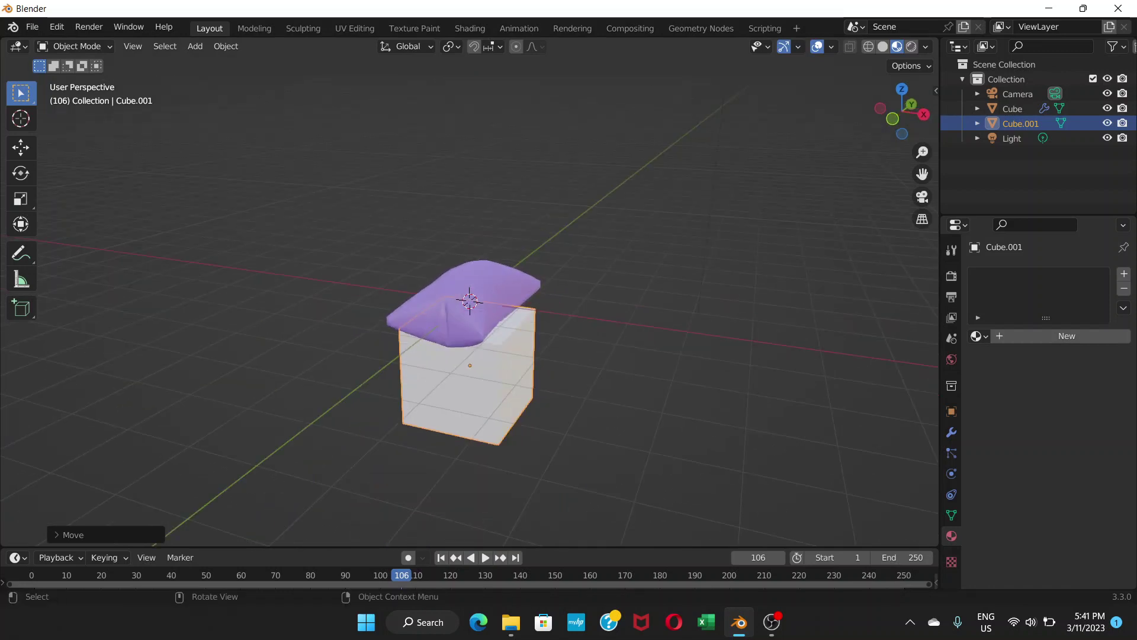
Step: Scale the cube along X and Y into a wider, deeper bed base
{"action": "key", "text": "s"}
{"action": "key", "text": "x"}
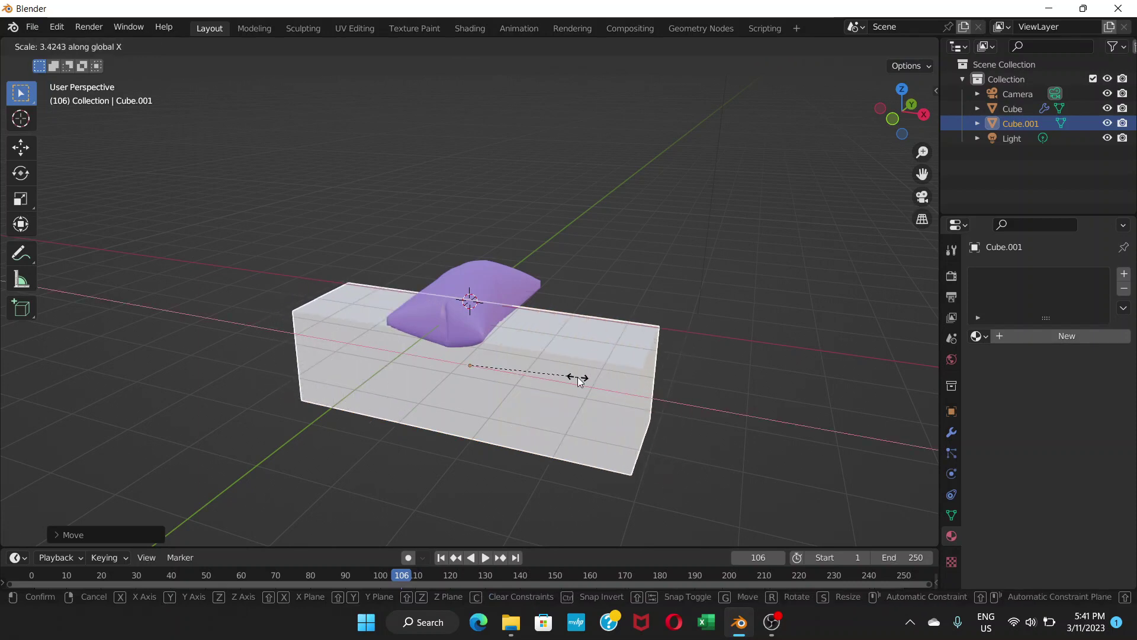
{"action": "left_click", "coordinate": [577, 376]}
{"action": "key", "text": "s"}
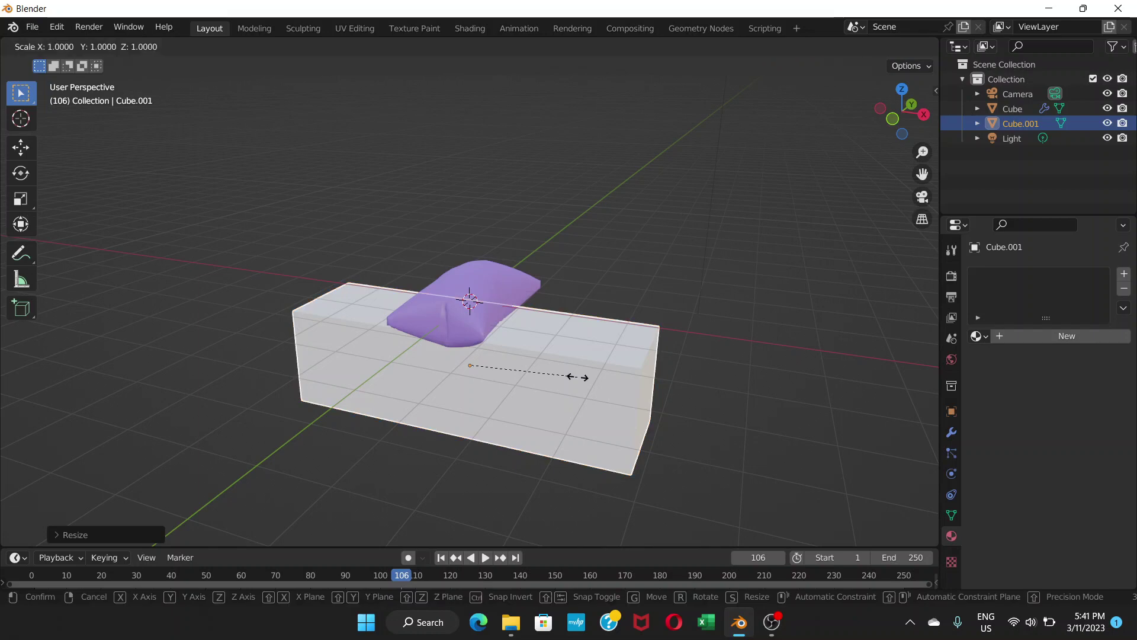
{"action": "key", "text": "y"}
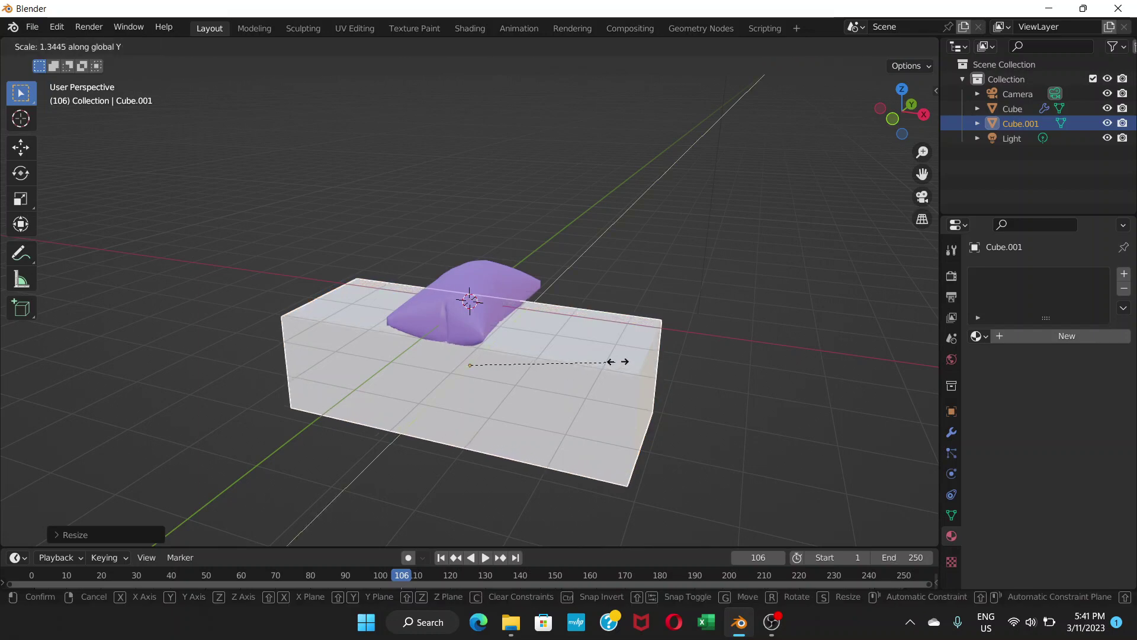
{"action": "left_click", "coordinate": [684, 339]}
Step: Move the box base 1.981 m along X so the pillow sits near one end
{"action": "mouse_move", "coordinate": [681, 339]}
{"action": "middle_mouse_down"}
{"action": "mouse_move", "coordinate": [680, 353]}
{"action": "mouse_move", "coordinate": [694, 339]}
{"action": "middle_mouse_up"}
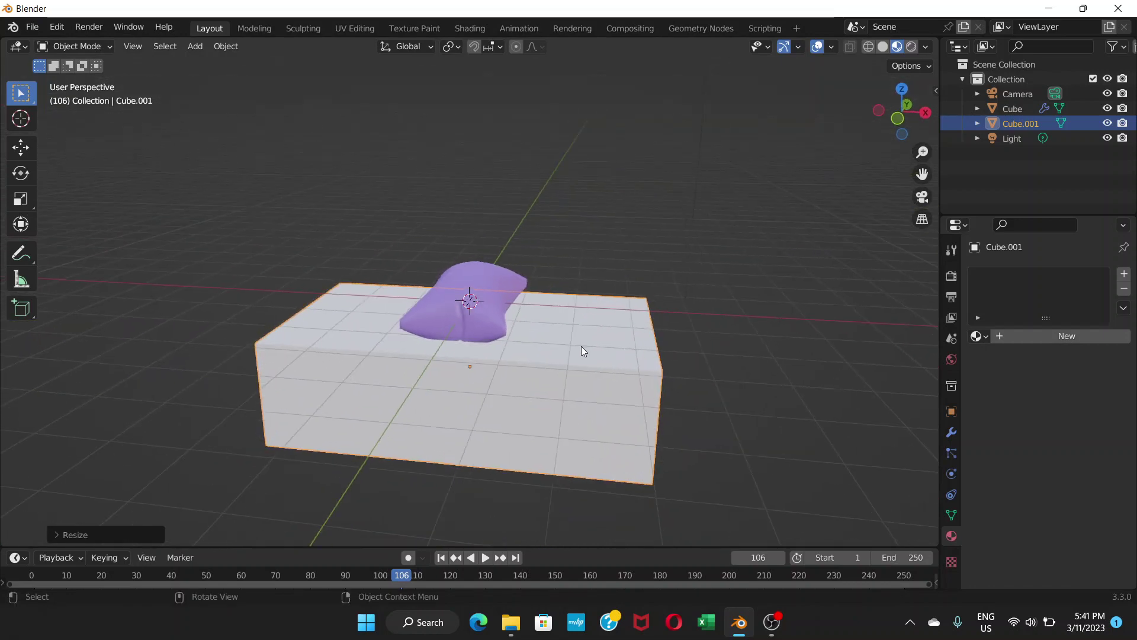
{"action": "key", "text": "g"}
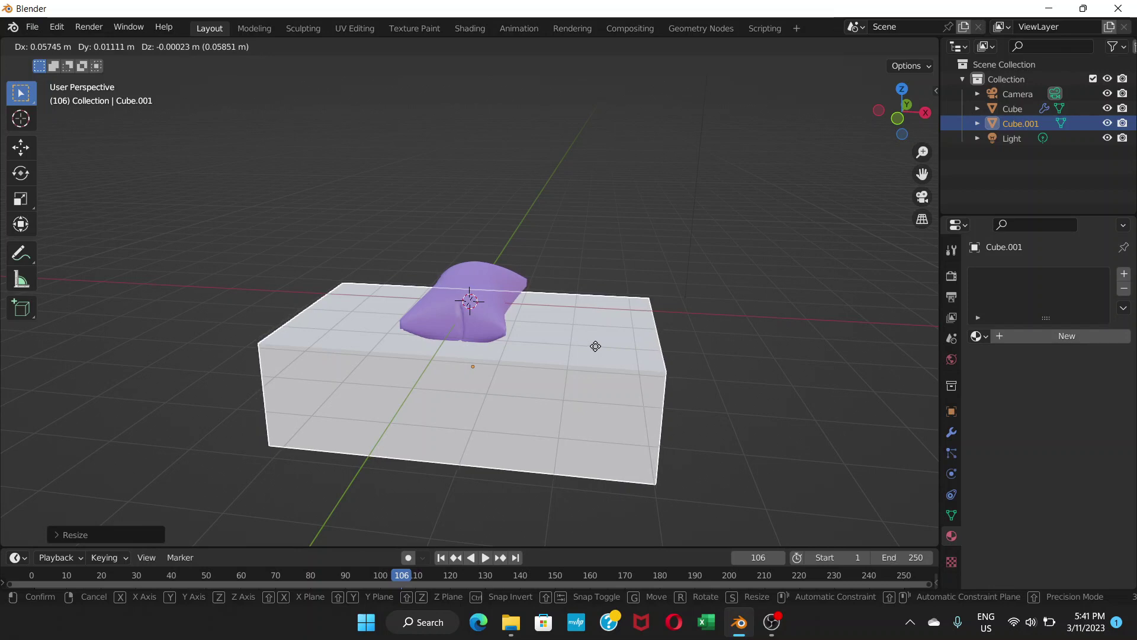
{"action": "key", "text": "x"}
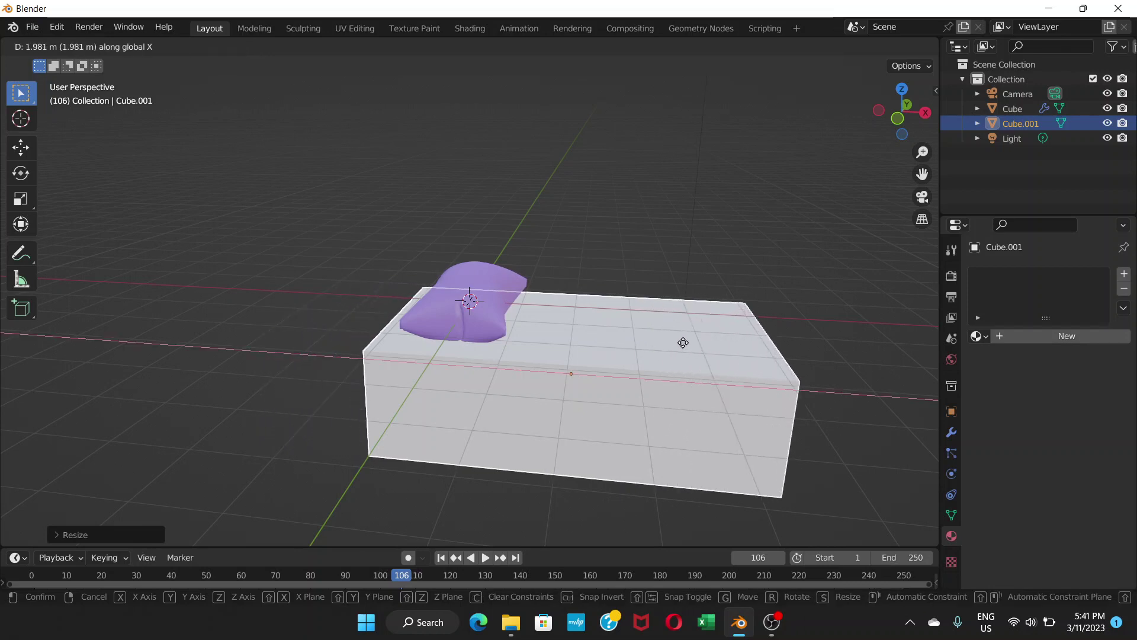
{"action": "left_click", "coordinate": [683, 342]}
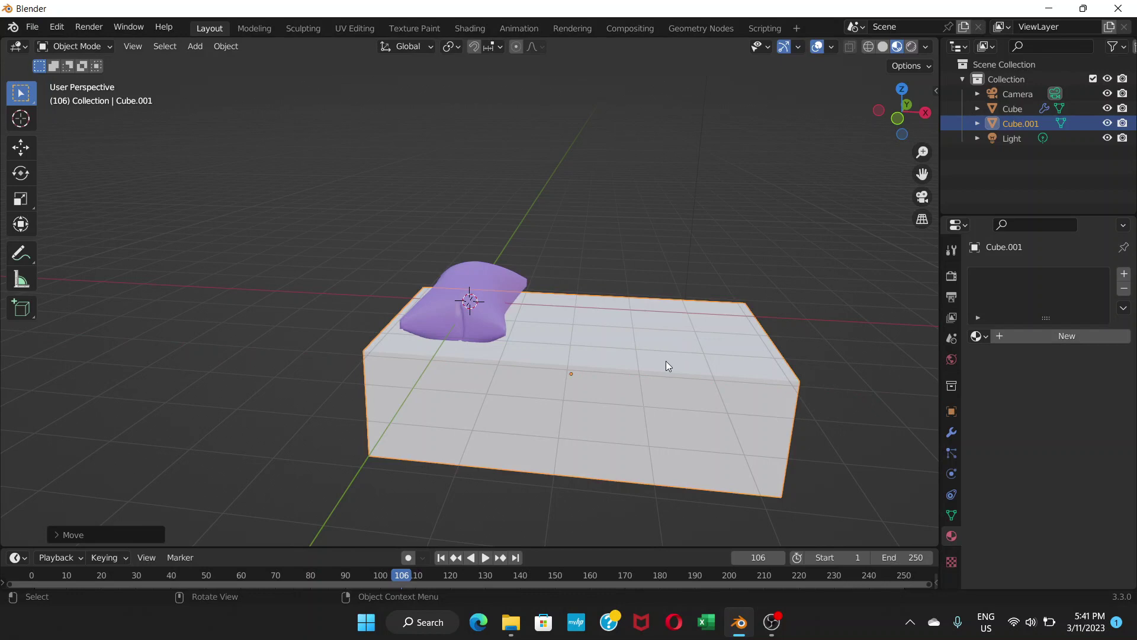
Step: Create Material.001 for the box base and try out warm base colours
{"action": "mouse_move", "coordinate": [666, 361]}
{"action": "middle_mouse_down"}
{"action": "mouse_move", "coordinate": [499, 411]}
{"action": "mouse_move", "coordinate": [367, 424]}
{"action": "mouse_move", "coordinate": [396, 381]}
{"action": "mouse_move", "coordinate": [657, 335]}
{"action": "mouse_move", "coordinate": [687, 293]}
{"action": "mouse_move", "coordinate": [684, 315]}
{"action": "middle_mouse_up"}
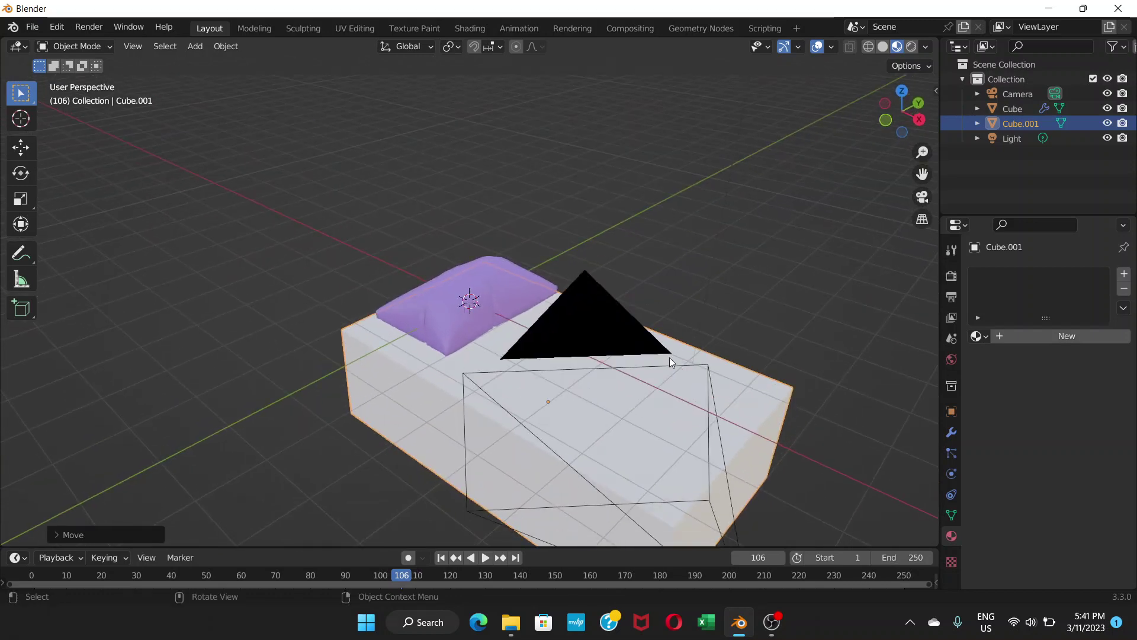
{"action": "left_click", "coordinate": [1054, 336]}
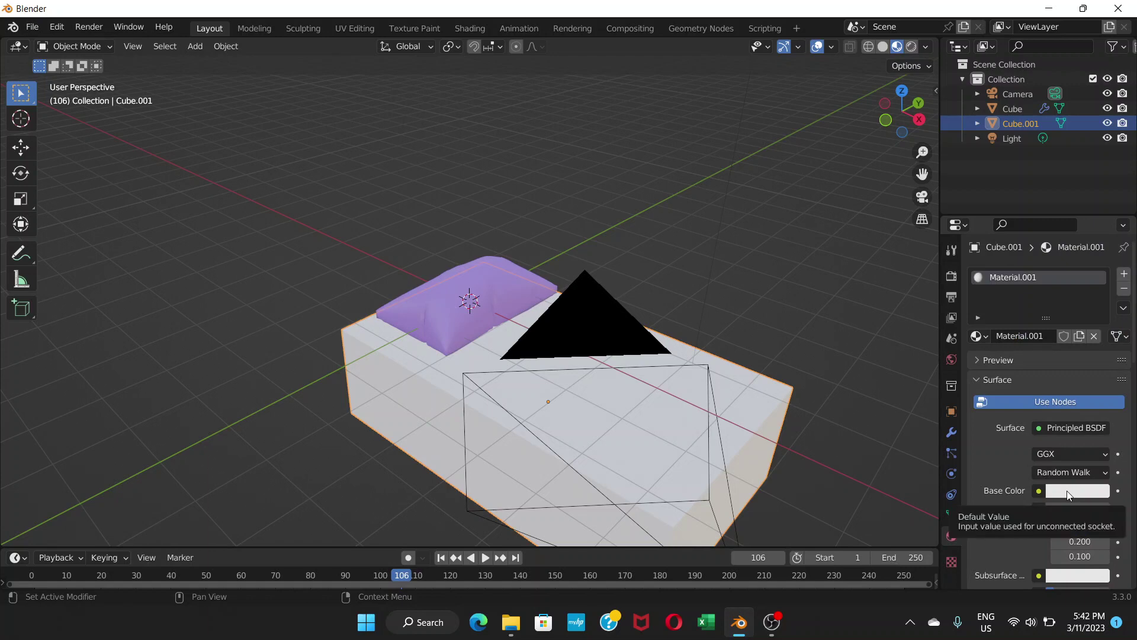
{"action": "left_click", "coordinate": [1068, 491]}
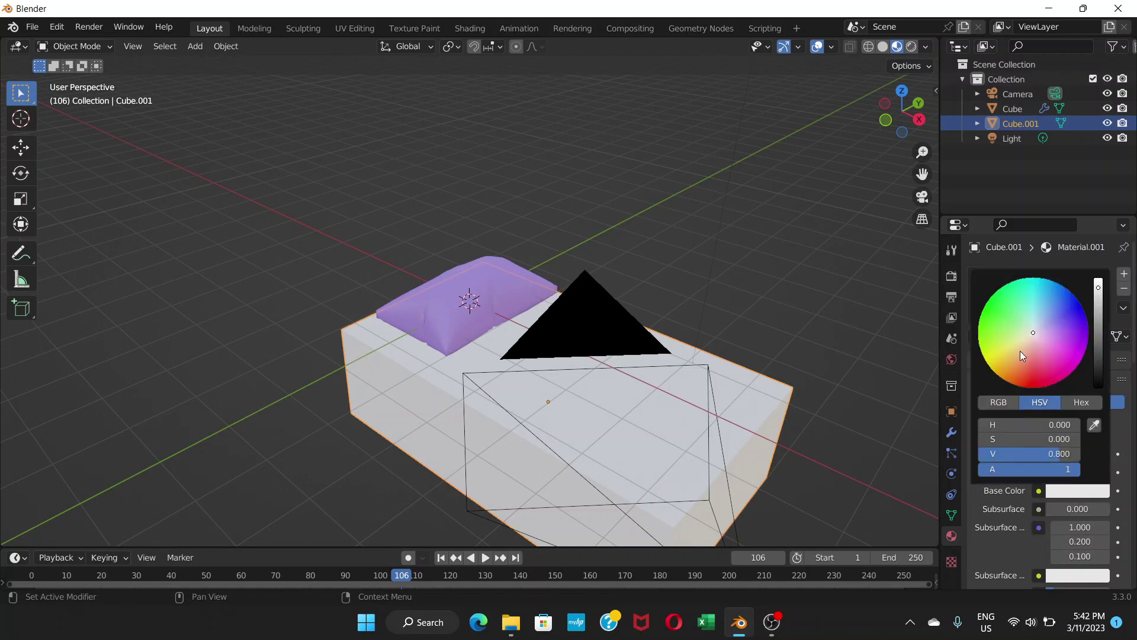
{"action": "mouse_move", "coordinate": [1001, 358]}
{"action": "left_mouse_down"}
{"action": "mouse_move", "coordinate": [1005, 374]}
{"action": "mouse_move", "coordinate": [997, 358]}
{"action": "left_mouse_up"}
{"action": "left_click", "coordinate": [1006, 363]}
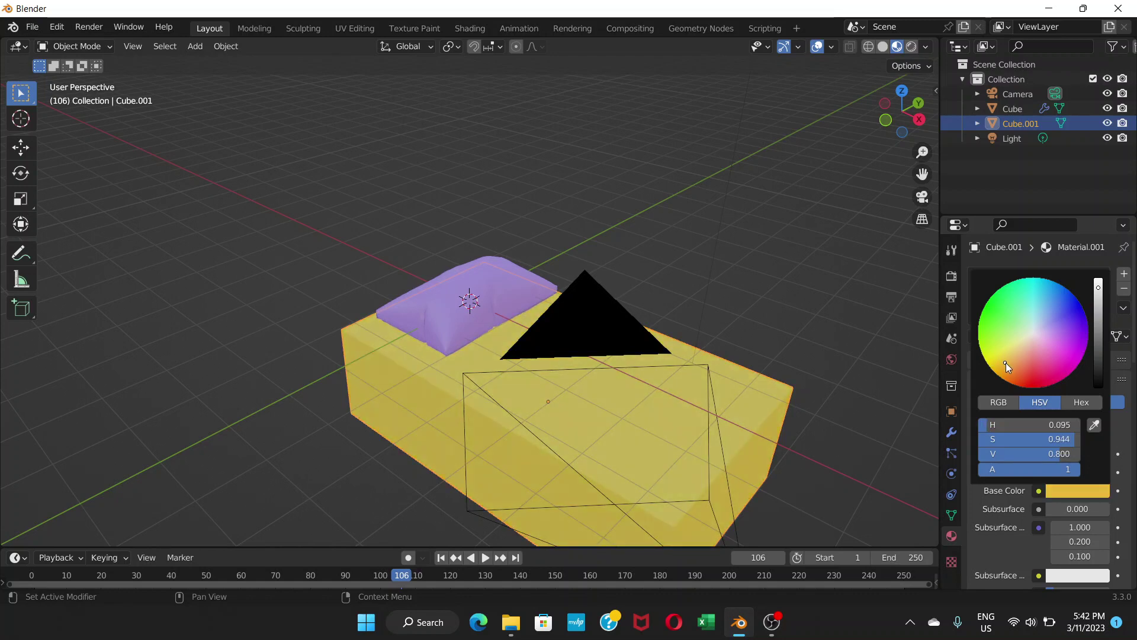
{"action": "left_click", "coordinate": [1007, 365]}
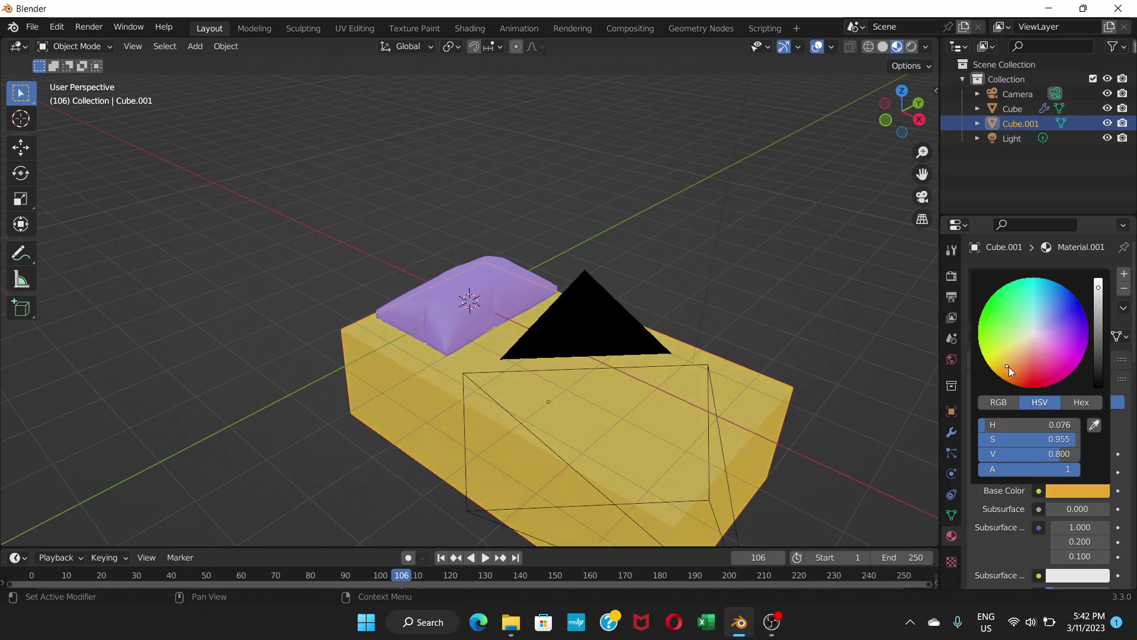
{"action": "left_click", "coordinate": [1014, 364]}
{"action": "left_click", "coordinate": [1016, 358]}
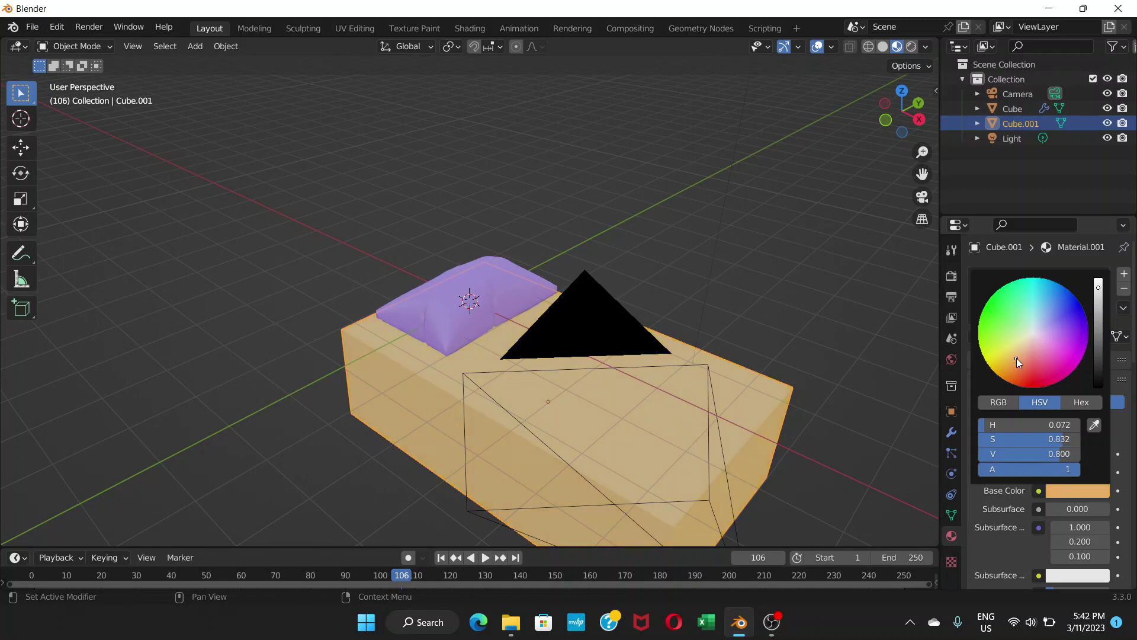
Step: Settle the box base colour on a deep purple (H 0.689, S 0.829, V 0.383)
{"action": "left_click", "coordinate": [1098, 303]}
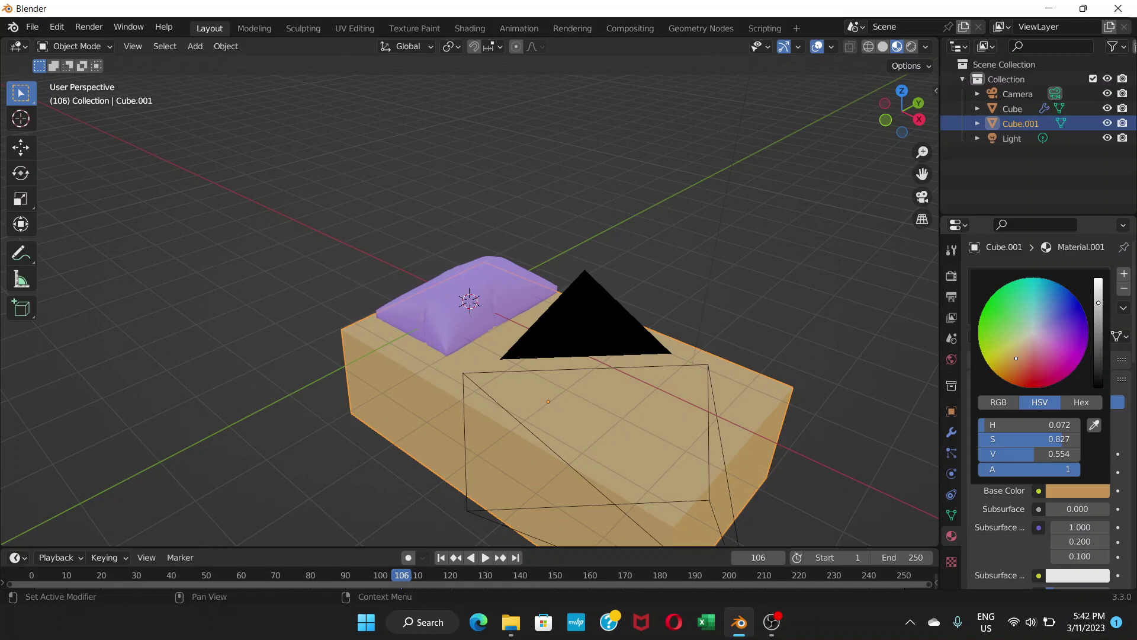
{"action": "left_click", "coordinate": [1101, 315]}
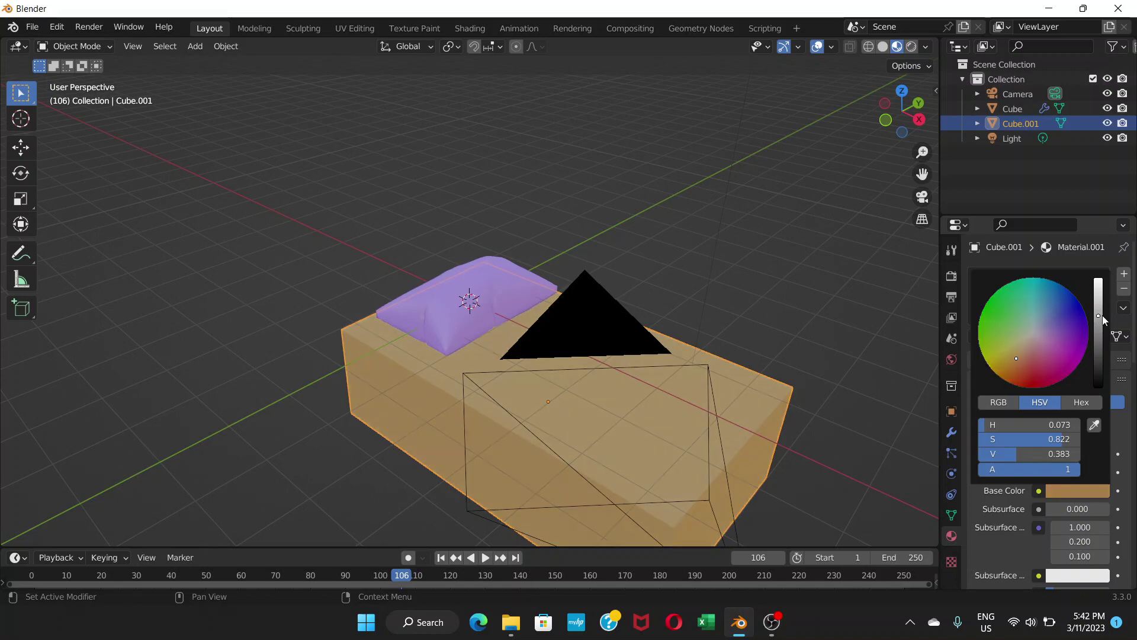
{"action": "left_click", "coordinate": [1042, 325]}
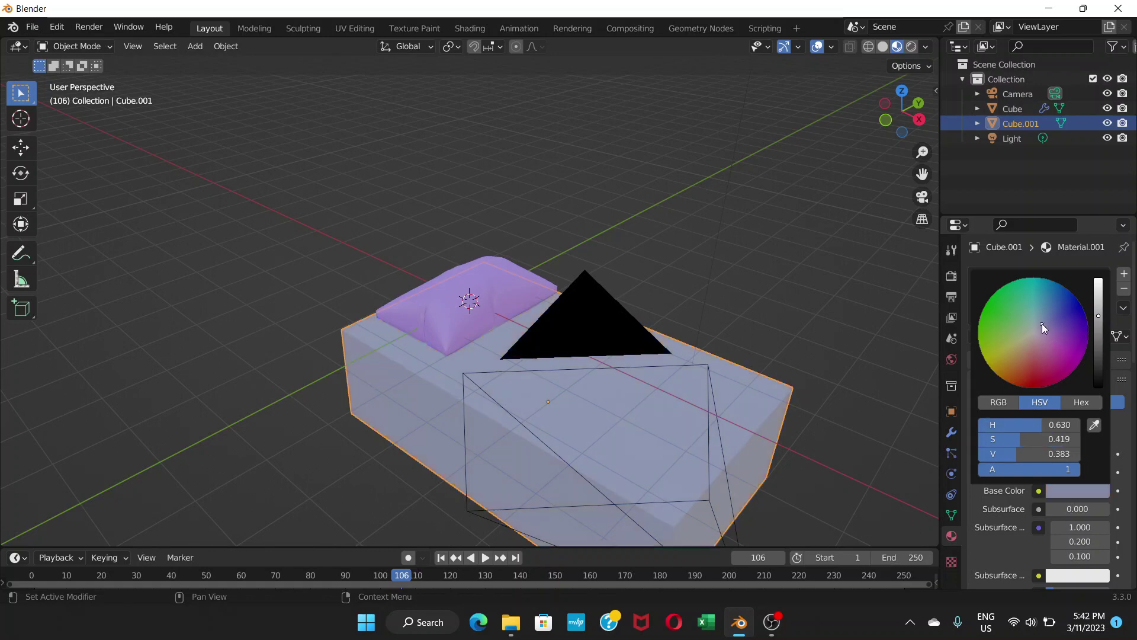
{"action": "left_click_drag", "start_coordinate": [1047, 321], "coordinate": [1049, 320]}
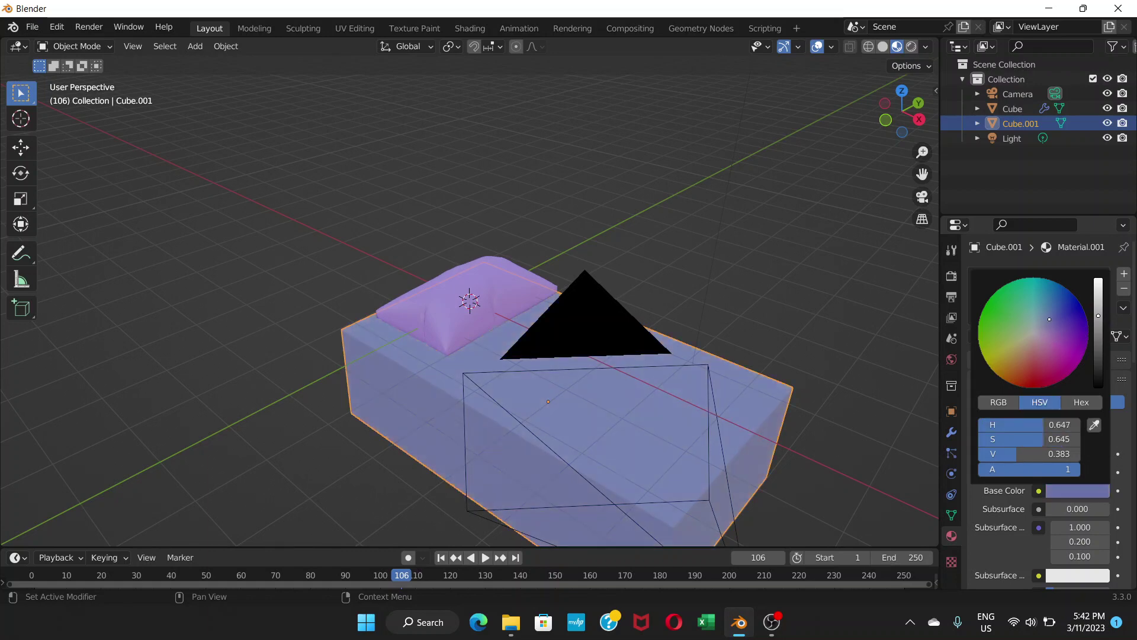
{"action": "left_click", "coordinate": [1064, 324]}
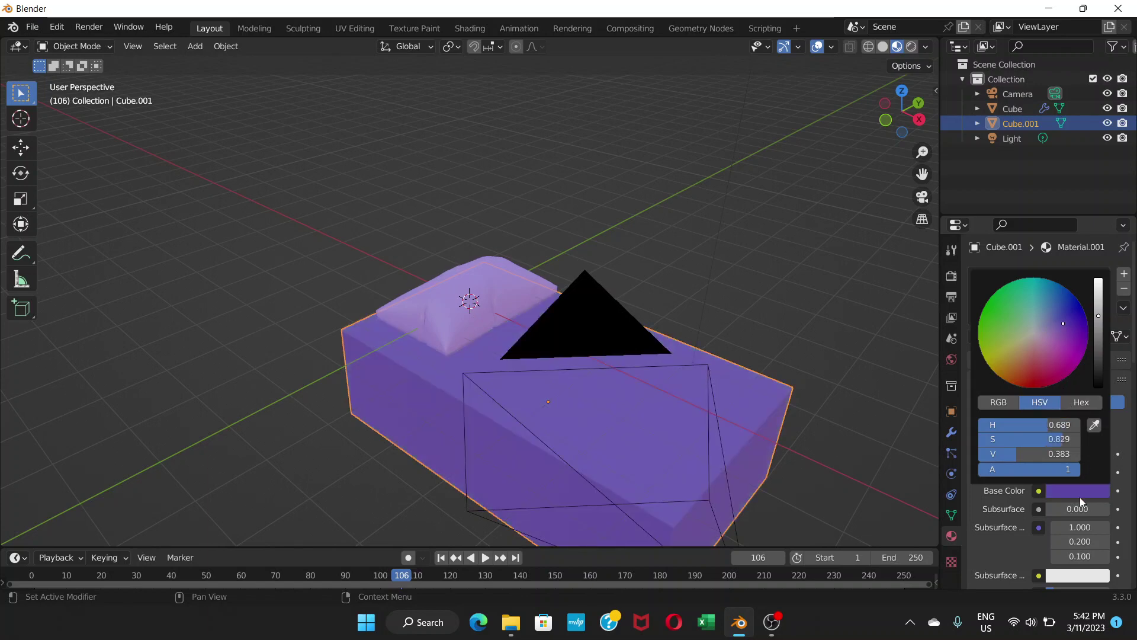
{"action": "mouse_move", "coordinate": [664, 303]}
{"action": "middle_mouse_down"}
{"action": "mouse_move", "coordinate": [652, 299]}
{"action": "mouse_move", "coordinate": [676, 270]}
{"action": "middle_mouse_up"}
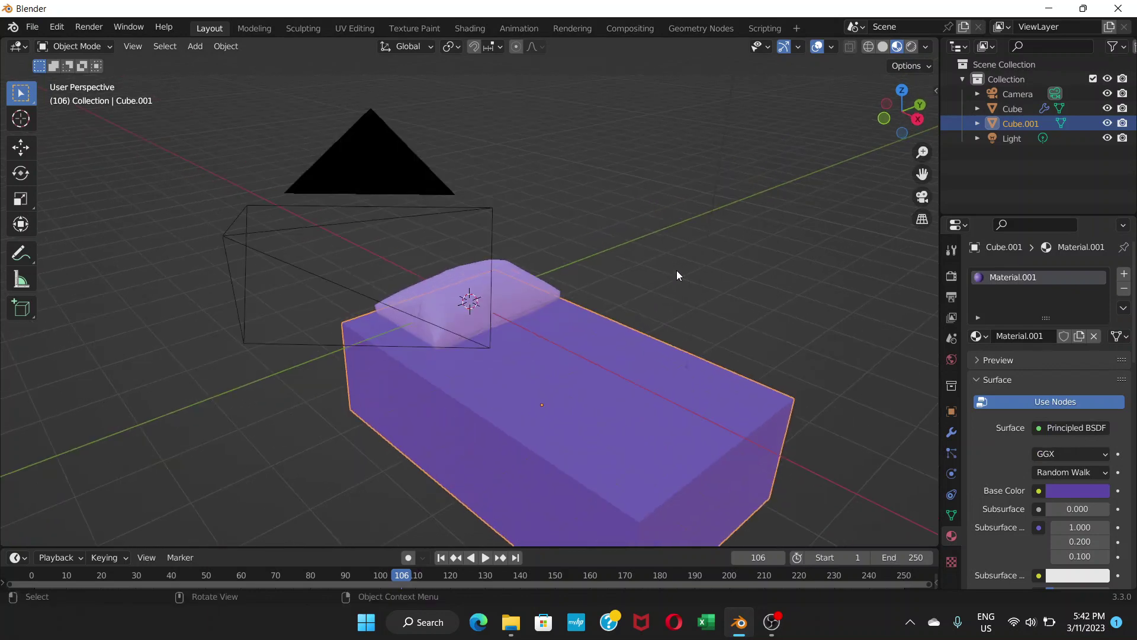
Step: Switch to Rendered shading and move the point Light about 6 m up above the bed
{"action": "left_click", "coordinate": [911, 47]}
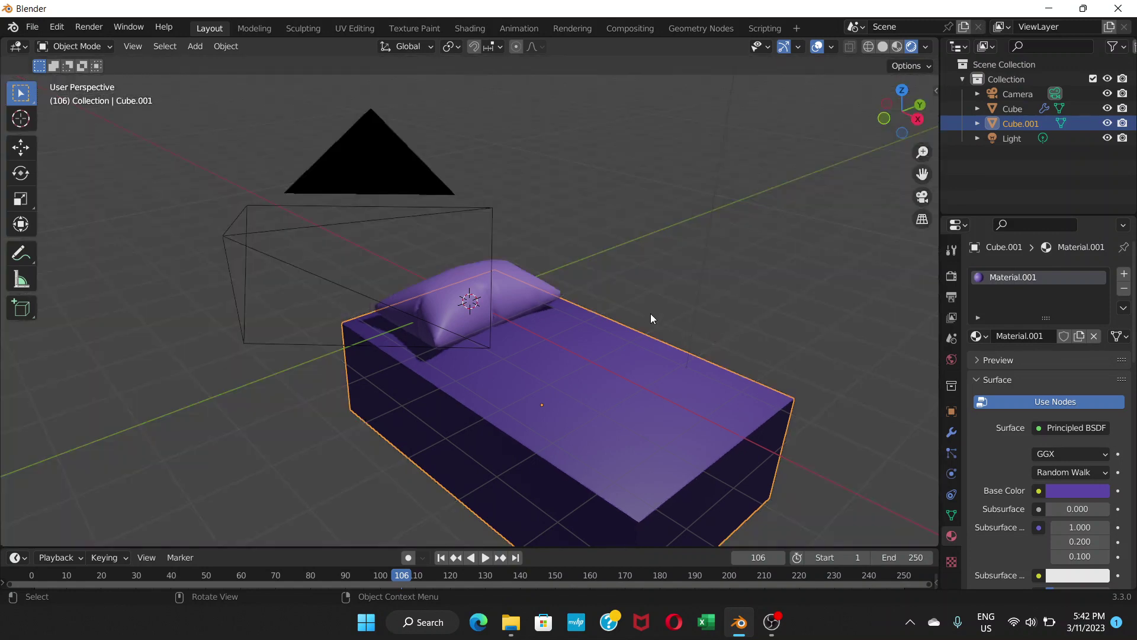
{"action": "mouse_move", "coordinate": [650, 318]}
{"action": "middle_mouse_down"}
{"action": "mouse_move", "coordinate": [657, 279]}
{"action": "mouse_move", "coordinate": [662, 306]}
{"action": "mouse_move", "coordinate": [662, 288]}
{"action": "mouse_move", "coordinate": [643, 278]}
{"action": "middle_mouse_up"}
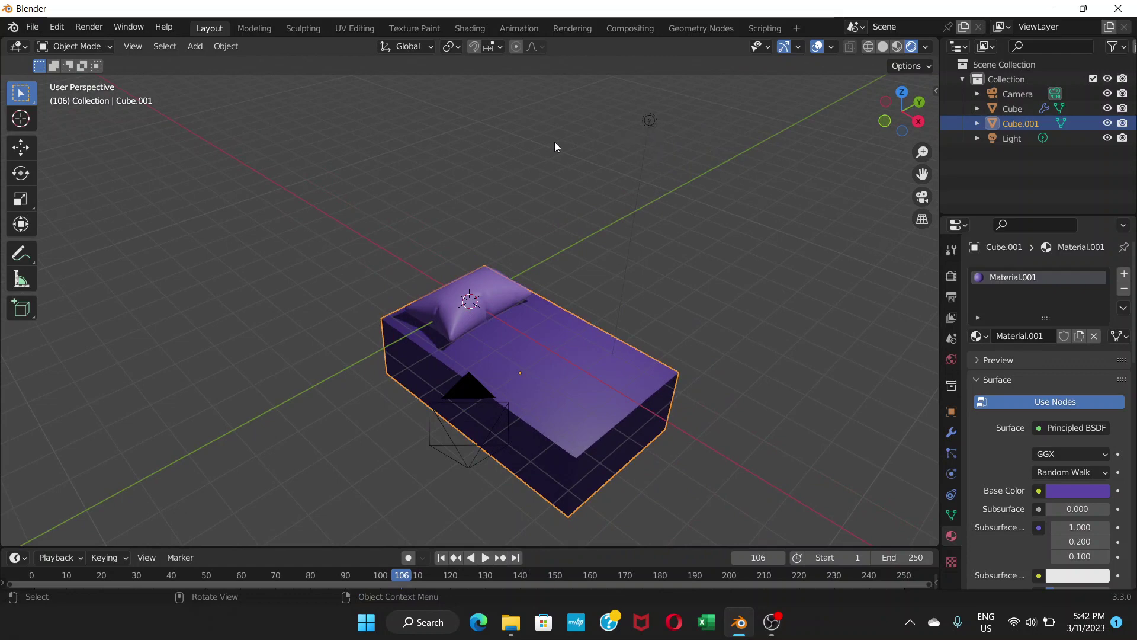
{"action": "left_click", "coordinate": [650, 120]}
{"action": "key", "text": "g"}
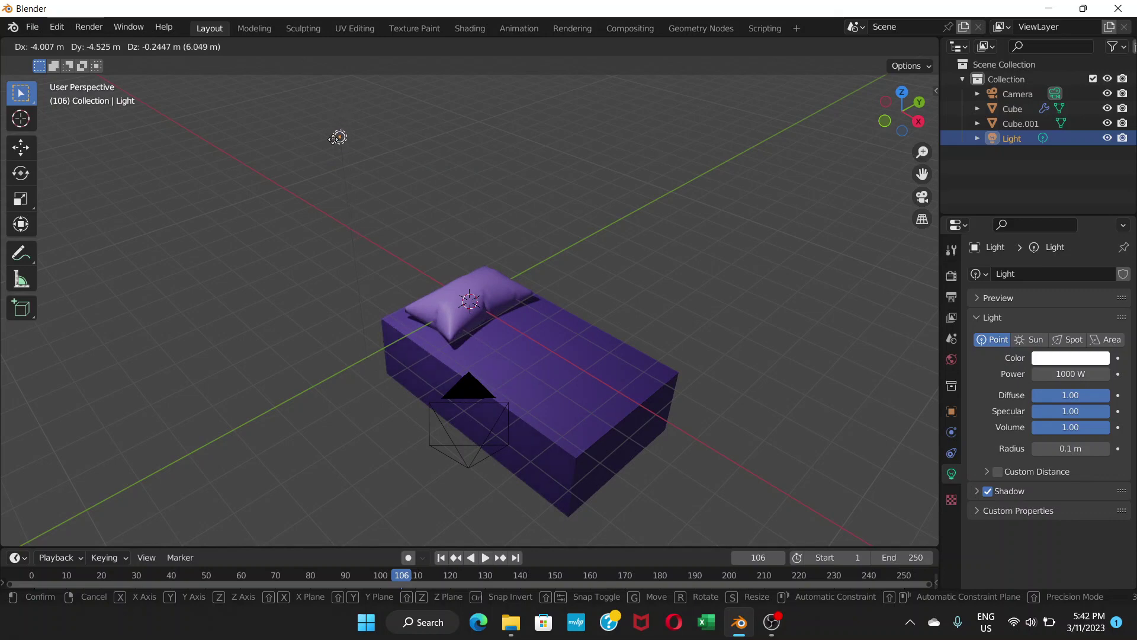
{"action": "left_click", "coordinate": [342, 151]}
{"action": "middle_click_drag", "start_coordinate": [537, 268], "coordinate": [529, 226]}
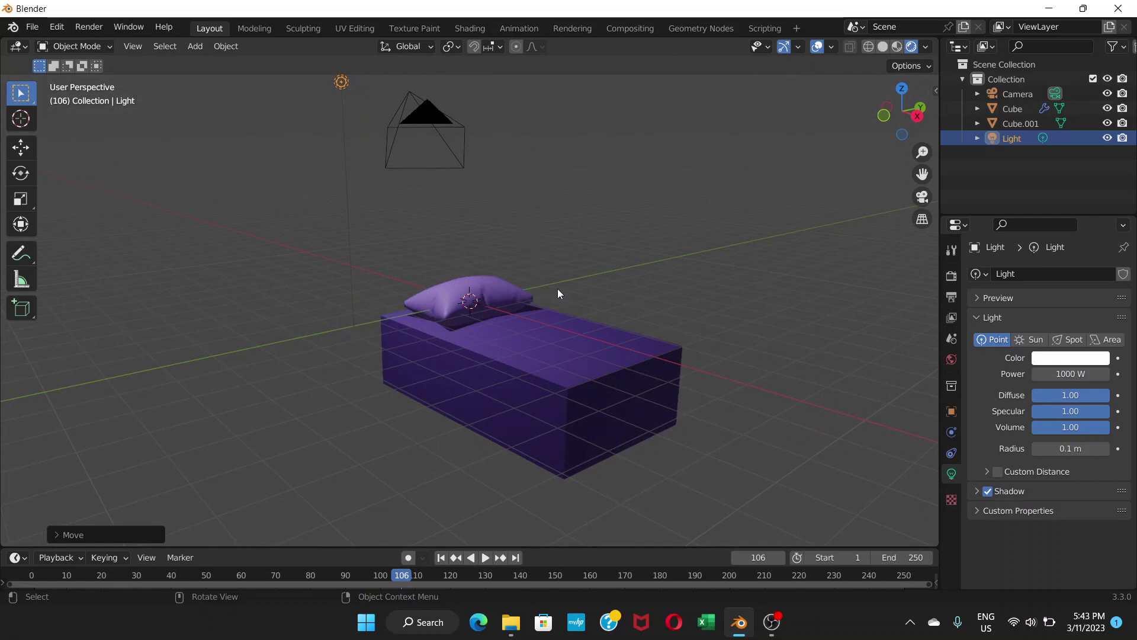
Step: Add a plane mesh and lower it along Z below the bed
{"action": "left_click", "coordinate": [194, 48]}
{"action": "mouse_move", "coordinate": [217, 62]}
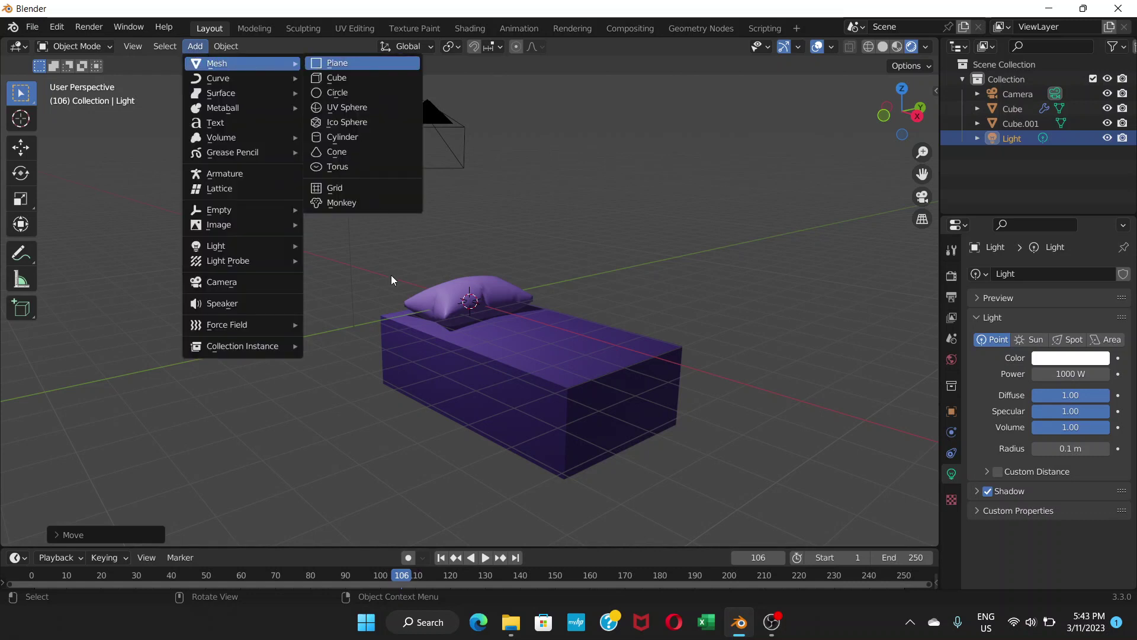
{"action": "key", "text": "Return"}
{"action": "key", "text": "g"}
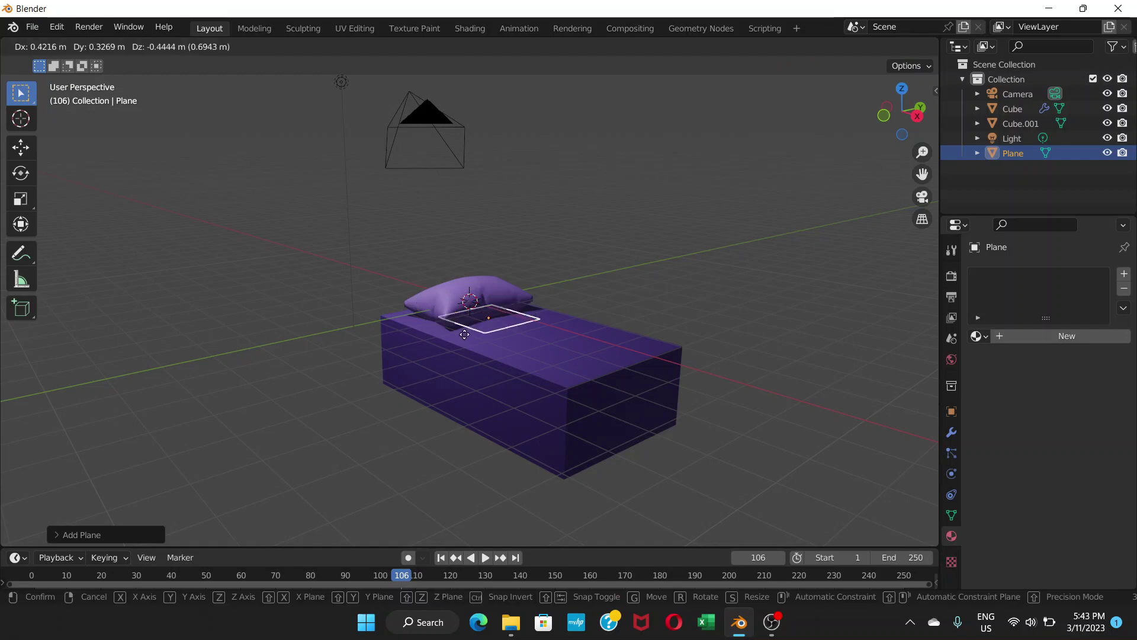
{"action": "key", "text": "z"}
{"action": "left_click", "coordinate": [500, 438]}
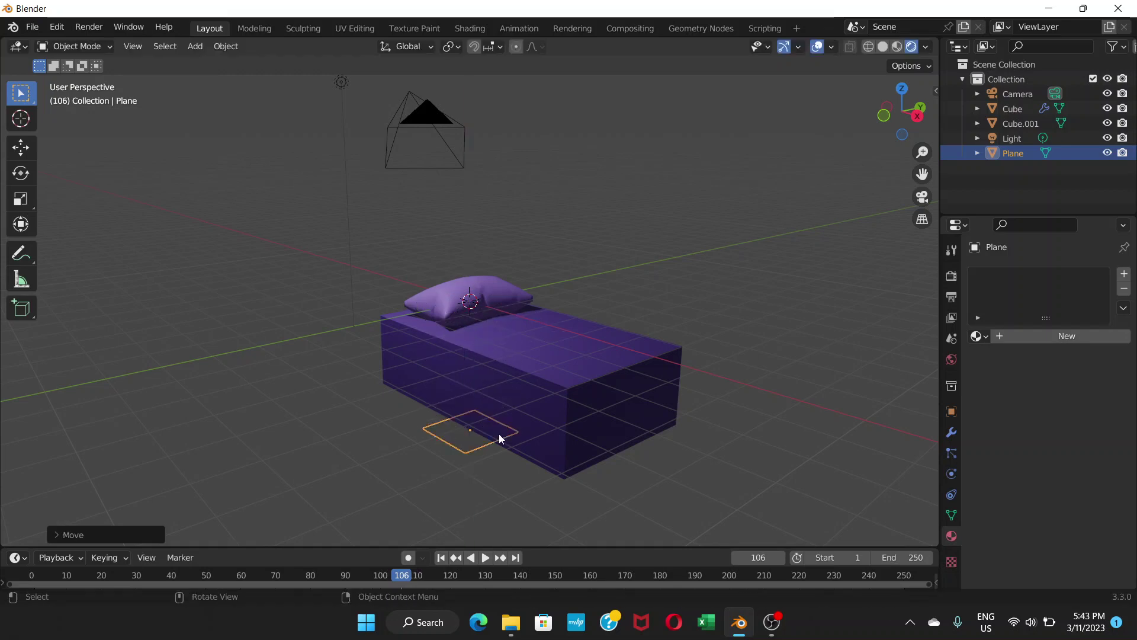
Step: Scale the plane about 10.9 times and adjust its height to sit under the bed
{"action": "key", "text": "s"}
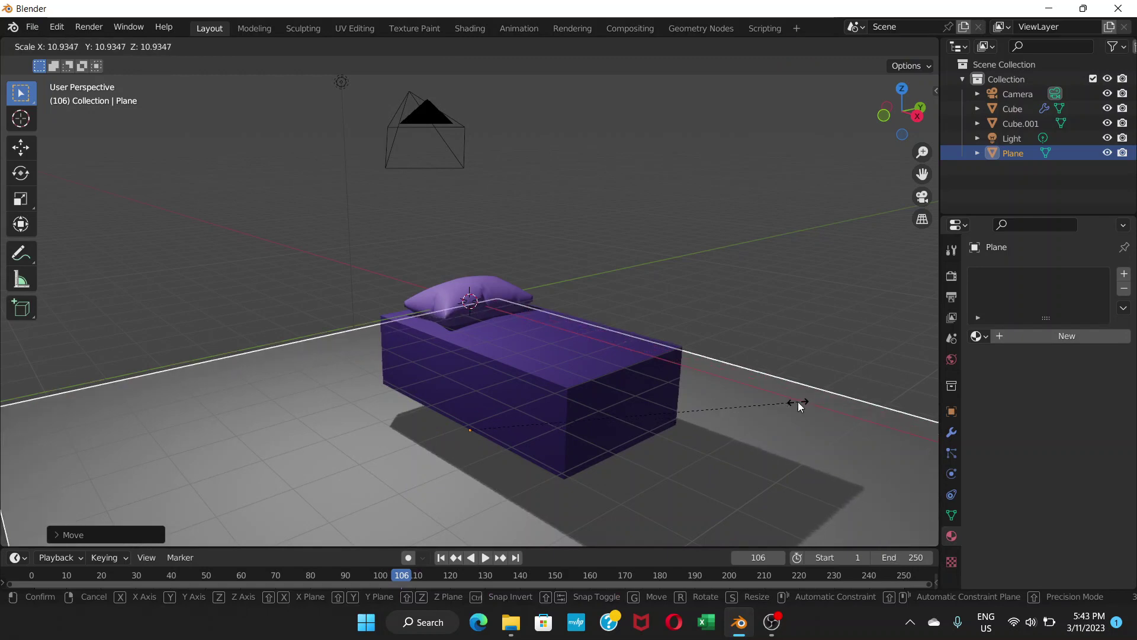
{"action": "left_click", "coordinate": [794, 402]}
{"action": "scroll", "coordinate": [697, 407], "scroll_direction": "down", "scroll_amount": 3}
{"action": "scroll", "coordinate": [673, 433], "scroll_direction": "down", "scroll_amount": 3}
{"action": "mouse_move", "coordinate": [673, 432]}
{"action": "middle_mouse_down"}
{"action": "mouse_move", "coordinate": [650, 445]}
{"action": "mouse_move", "coordinate": [698, 389]}
{"action": "middle_mouse_up"}
{"action": "key", "text": "g"}
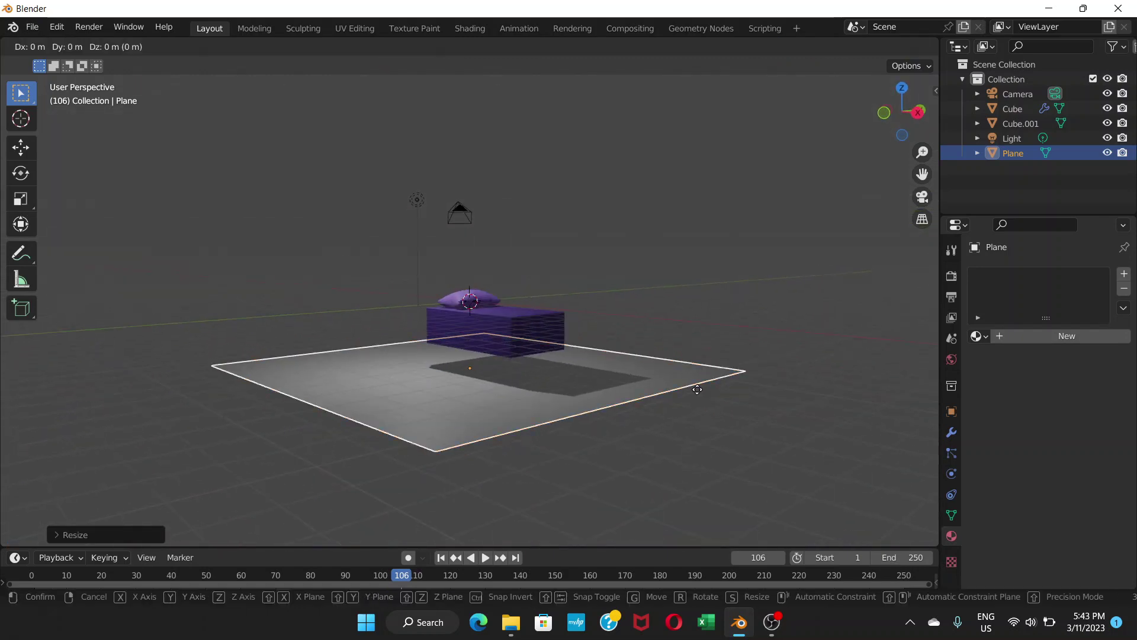
{"action": "key", "text": "z"}
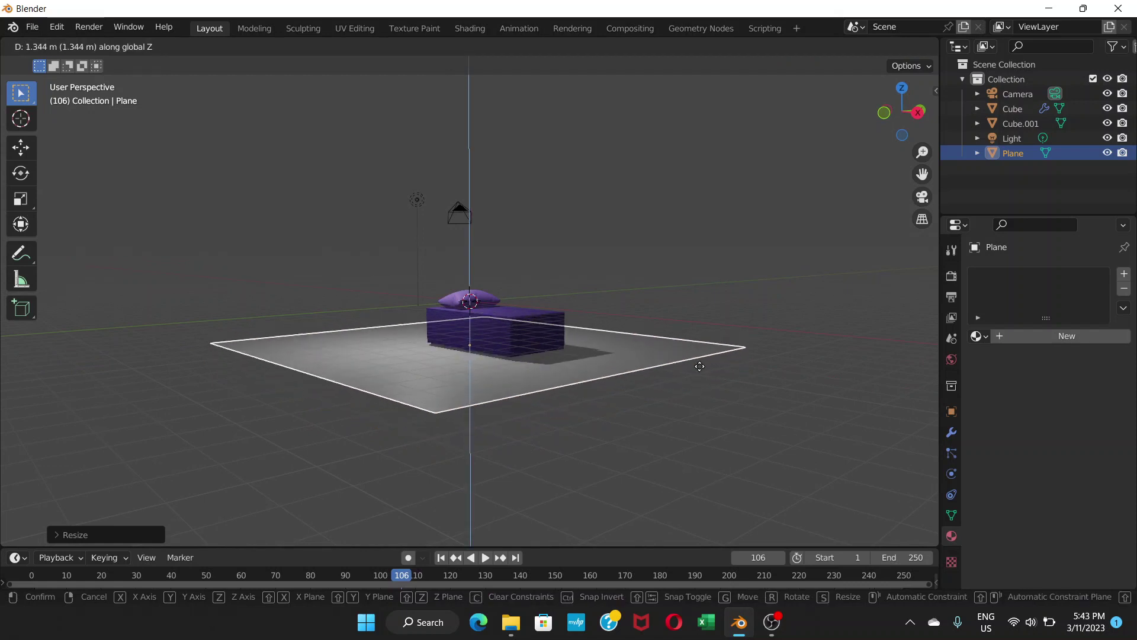
{"action": "left_click", "coordinate": [659, 354]}
{"action": "mouse_move", "coordinate": [658, 351]}
{"action": "middle_mouse_down"}
{"action": "mouse_move", "coordinate": [639, 403]}
{"action": "mouse_move", "coordinate": [648, 388]}
{"action": "mouse_move", "coordinate": [578, 322]}
{"action": "middle_mouse_up"}
{"action": "scroll", "coordinate": [578, 320], "scroll_direction": "up", "scroll_amount": 2}
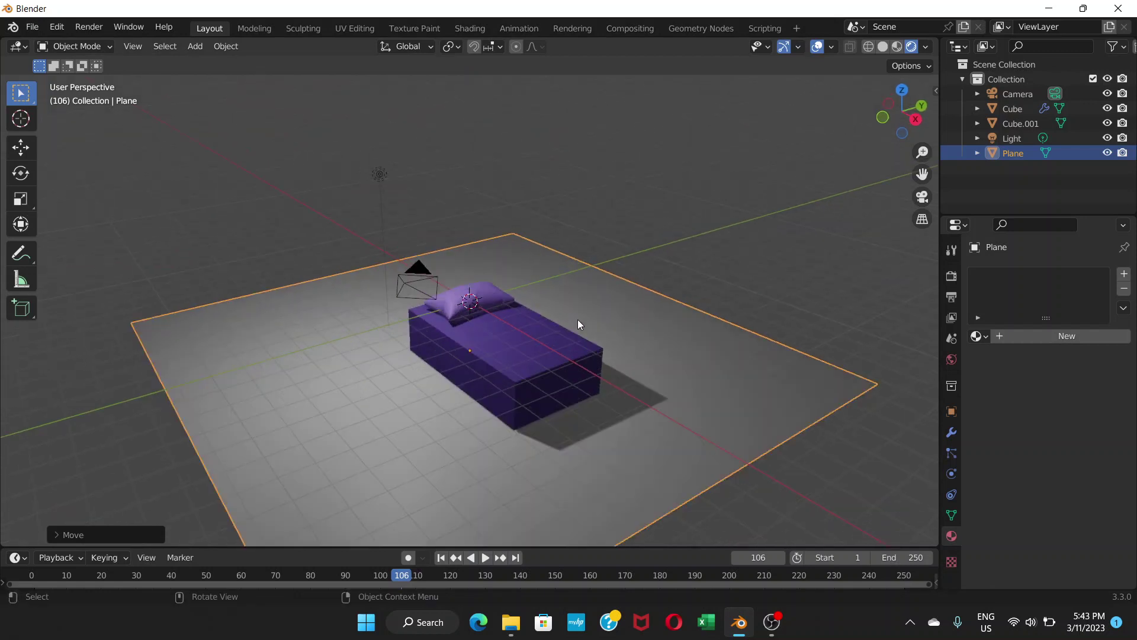
Step: In Edit Mode, extrude the floor's far edge straight up along Z into a wall
{"action": "left_click", "coordinate": [101, 46]}
{"action": "left_click", "coordinate": [71, 76]}
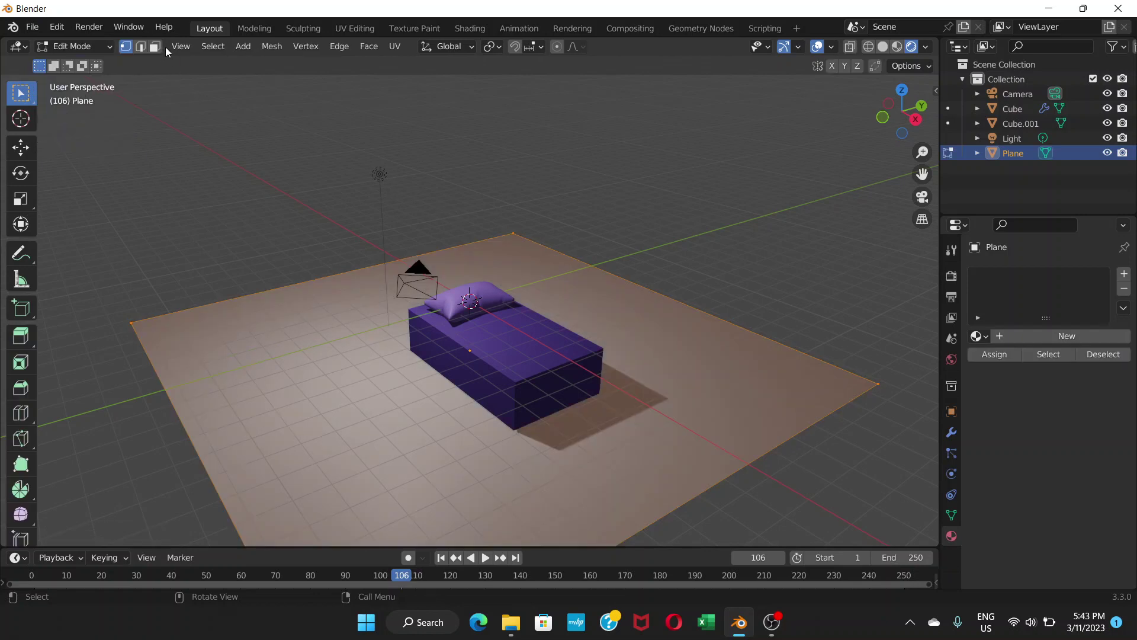
{"action": "left_click", "coordinate": [140, 46], "text": "shift"}
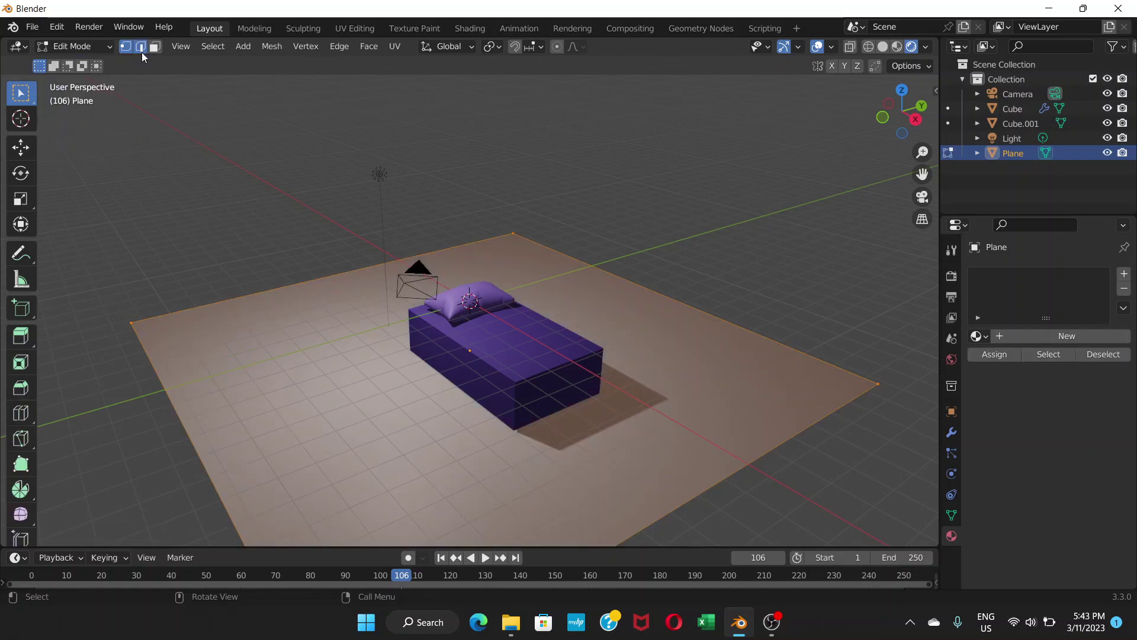
{"action": "left_click", "coordinate": [562, 253]}
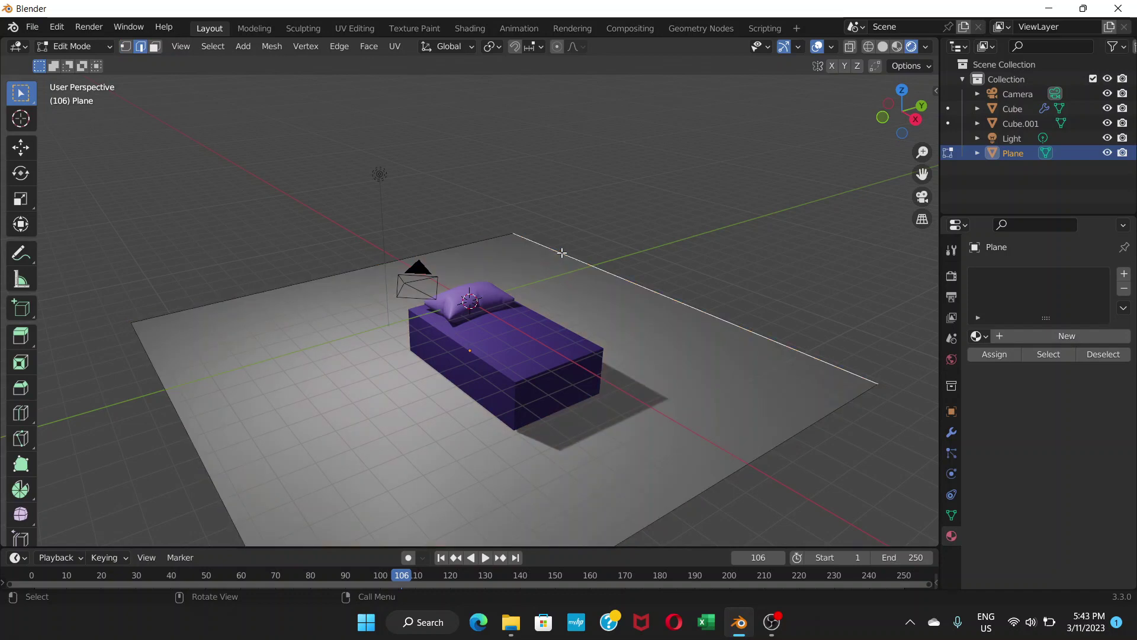
{"action": "key", "text": "e"}
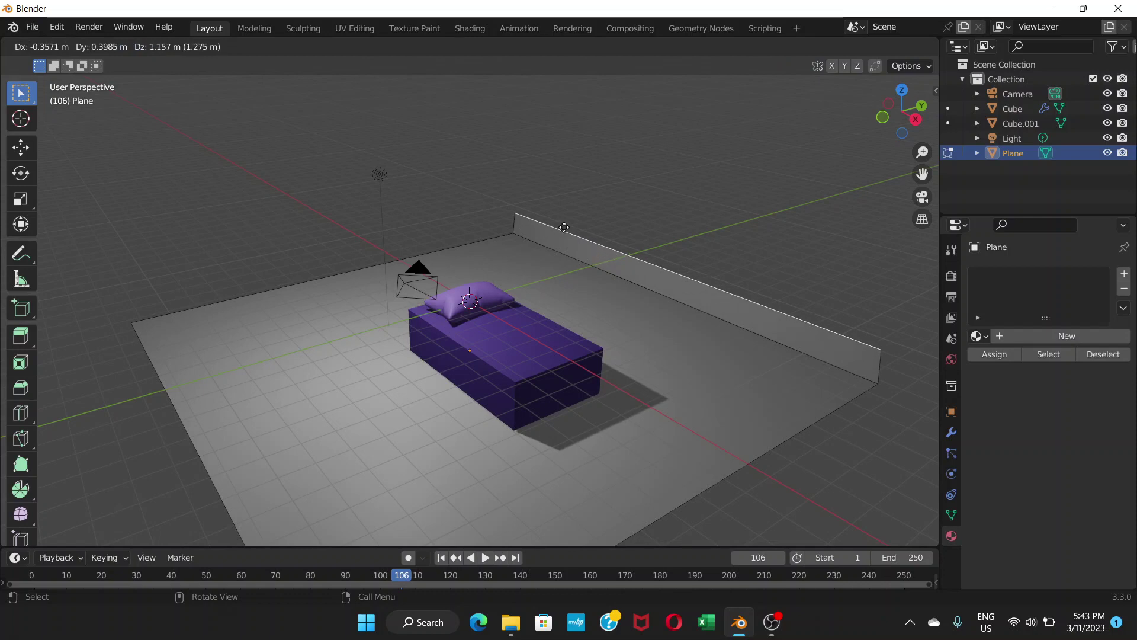
{"action": "key", "text": "z"}
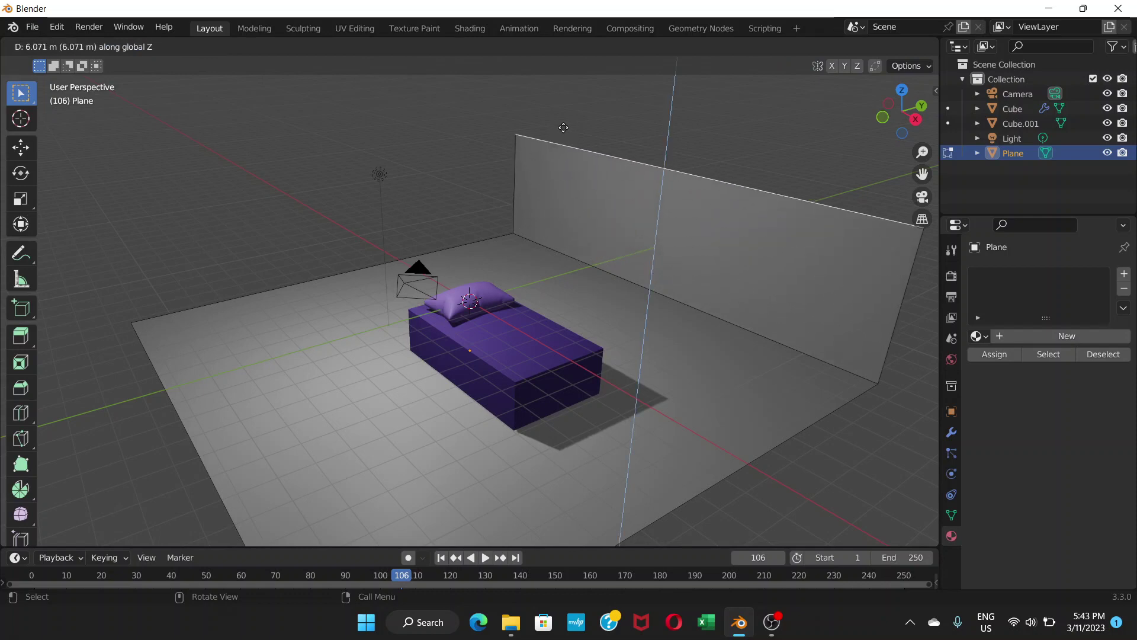
{"action": "left_click", "coordinate": [561, 85]}
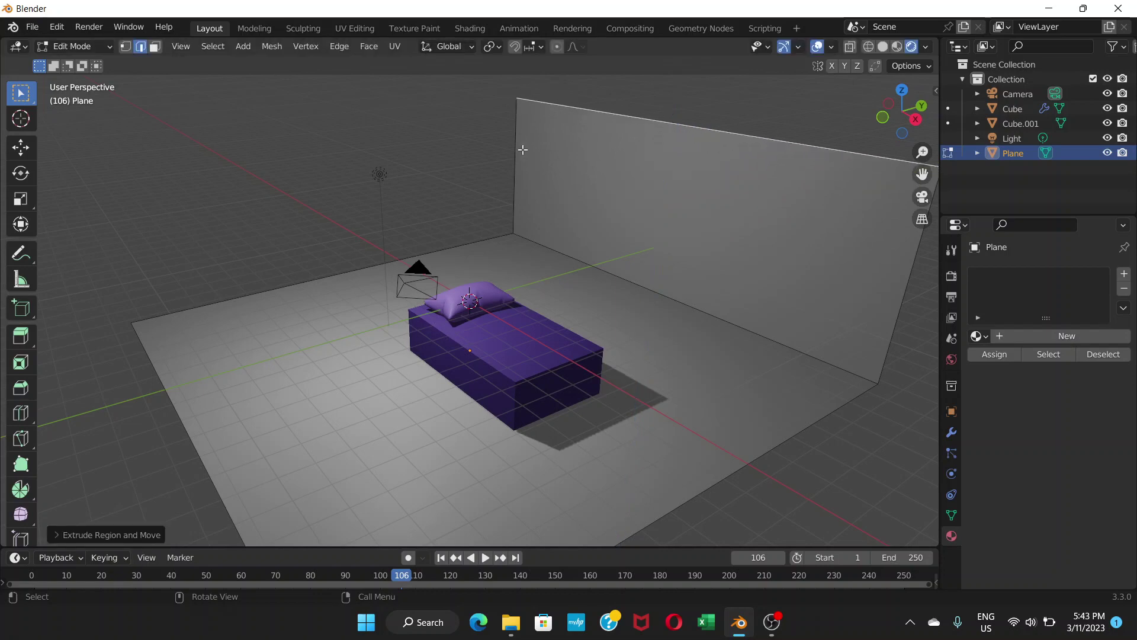
Step: Extrude the other back edge up into a second wall, then return to Object Mode
{"action": "left_click", "coordinate": [356, 271]}
{"action": "key", "text": "e"}
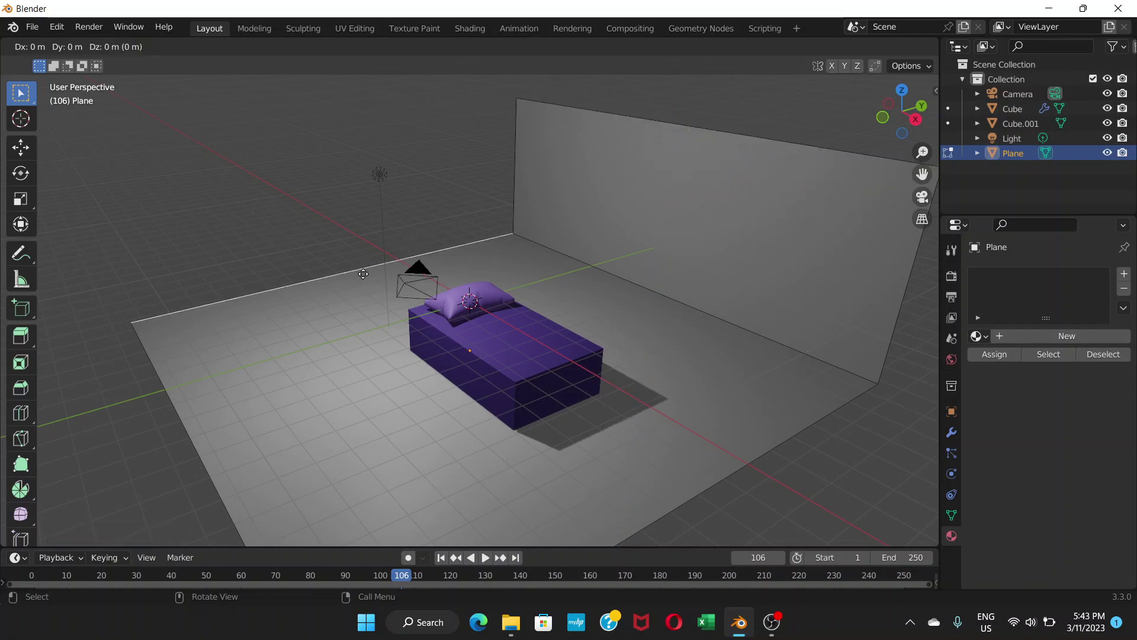
{"action": "key", "text": "z"}
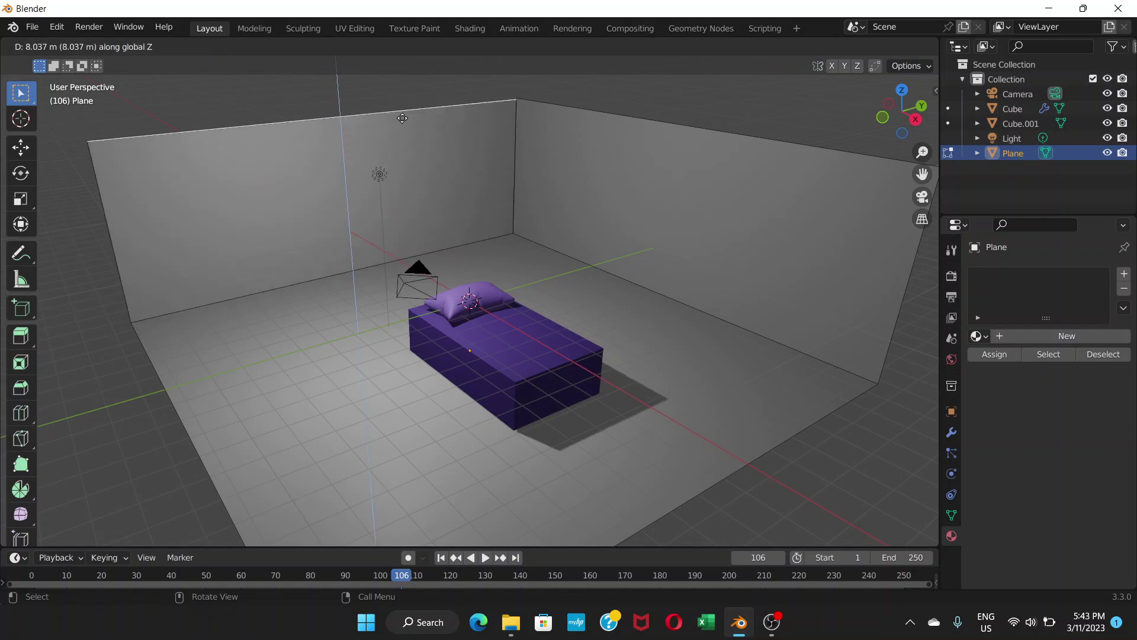
{"action": "left_click", "coordinate": [402, 118]}
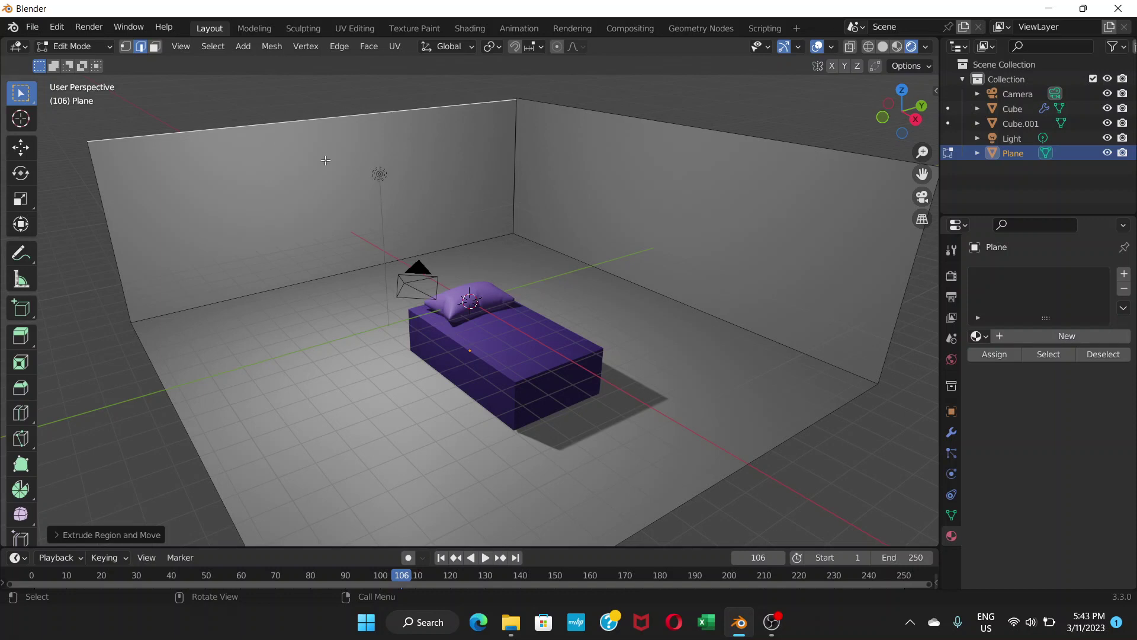
{"action": "left_click", "coordinate": [107, 48]}
{"action": "left_click", "coordinate": [101, 64]}
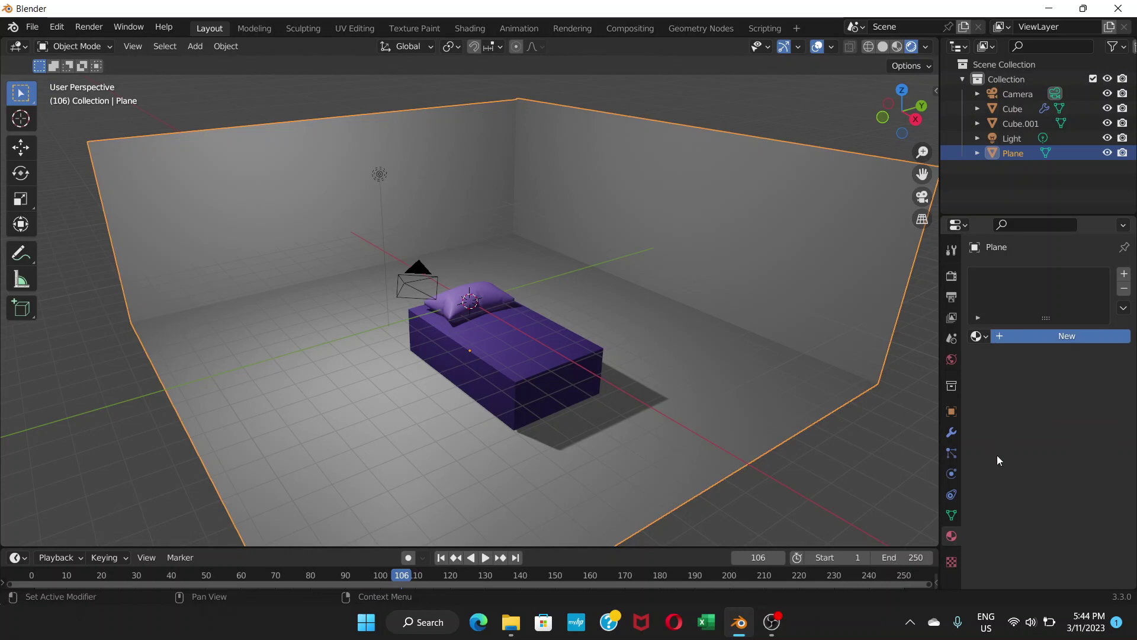
Step: Create Material.002 for floor and walls with a pale teal base colour (H 0.533, S 0.516, V 0.800)
{"action": "left_click", "coordinate": [1031, 336]}
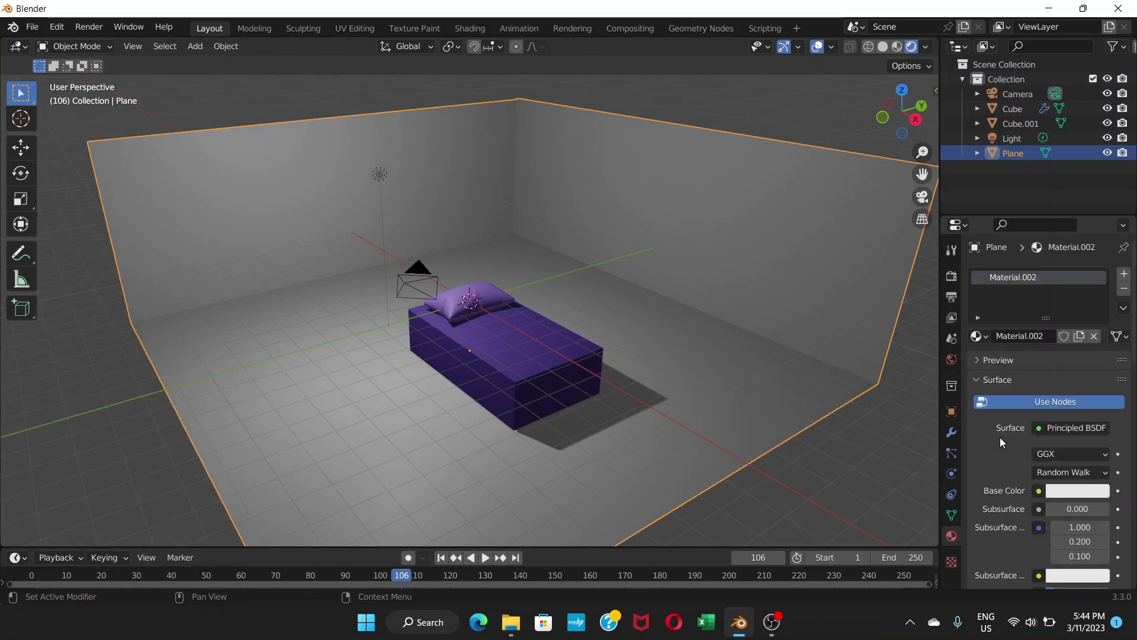
{"action": "left_click", "coordinate": [1077, 495]}
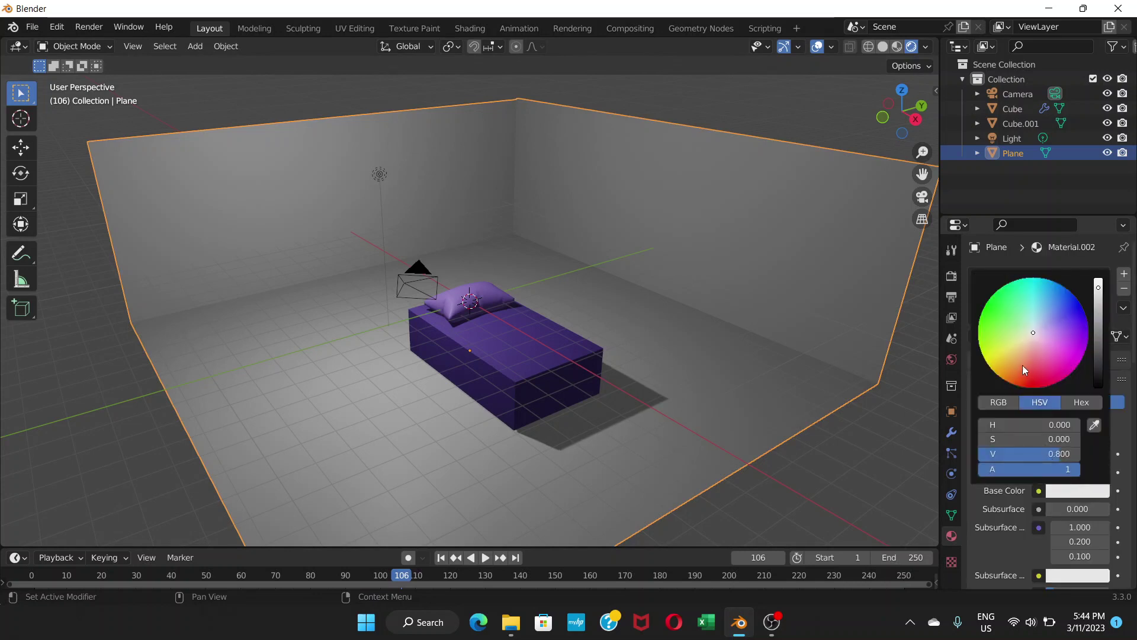
{"action": "left_click", "coordinate": [1017, 331]}
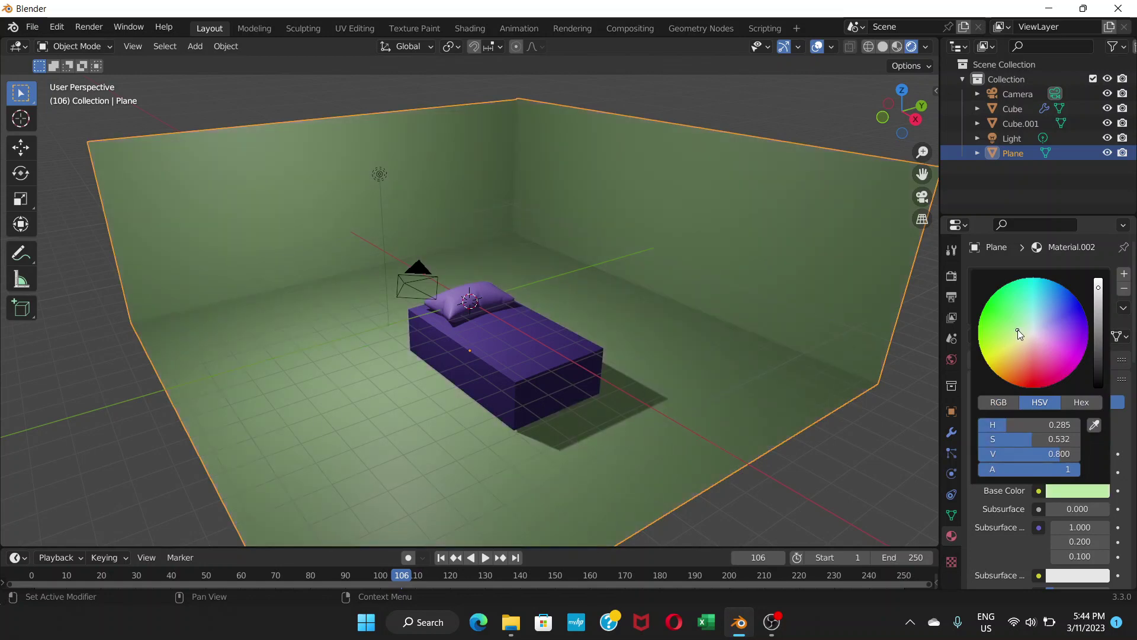
{"action": "left_click", "coordinate": [1017, 318]}
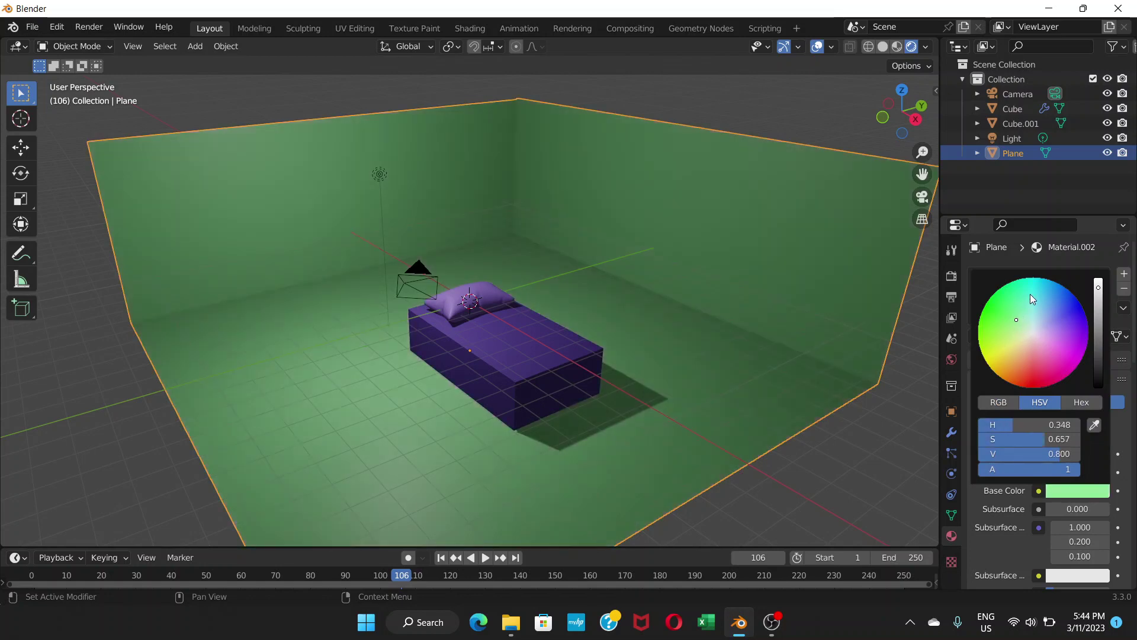
{"action": "left_click", "coordinate": [1035, 294]}
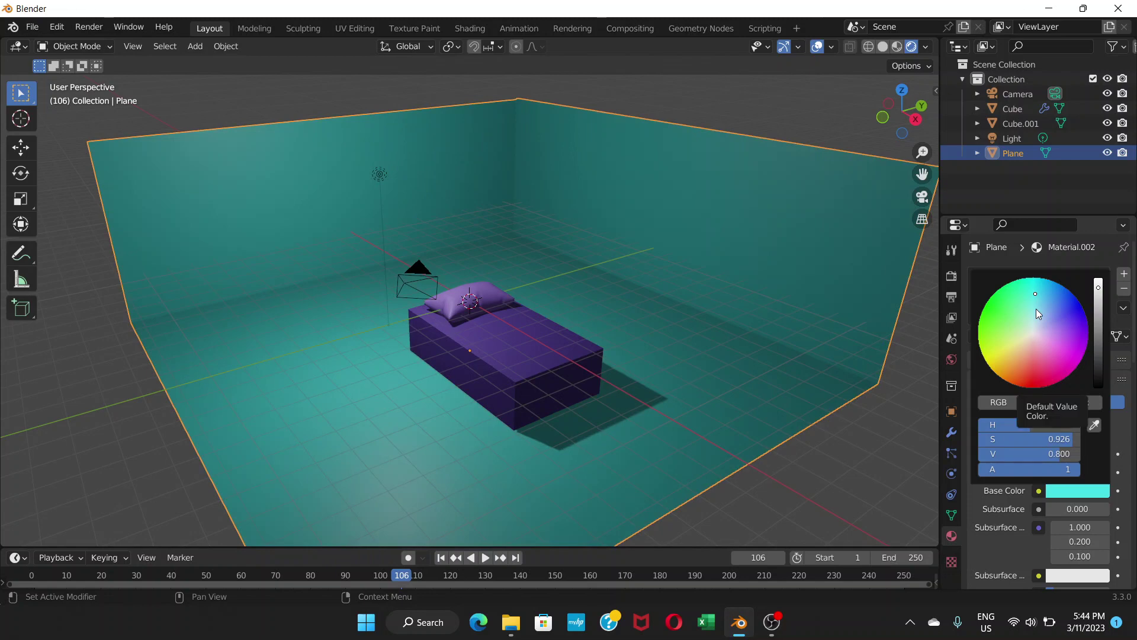
{"action": "left_click", "coordinate": [1037, 311]}
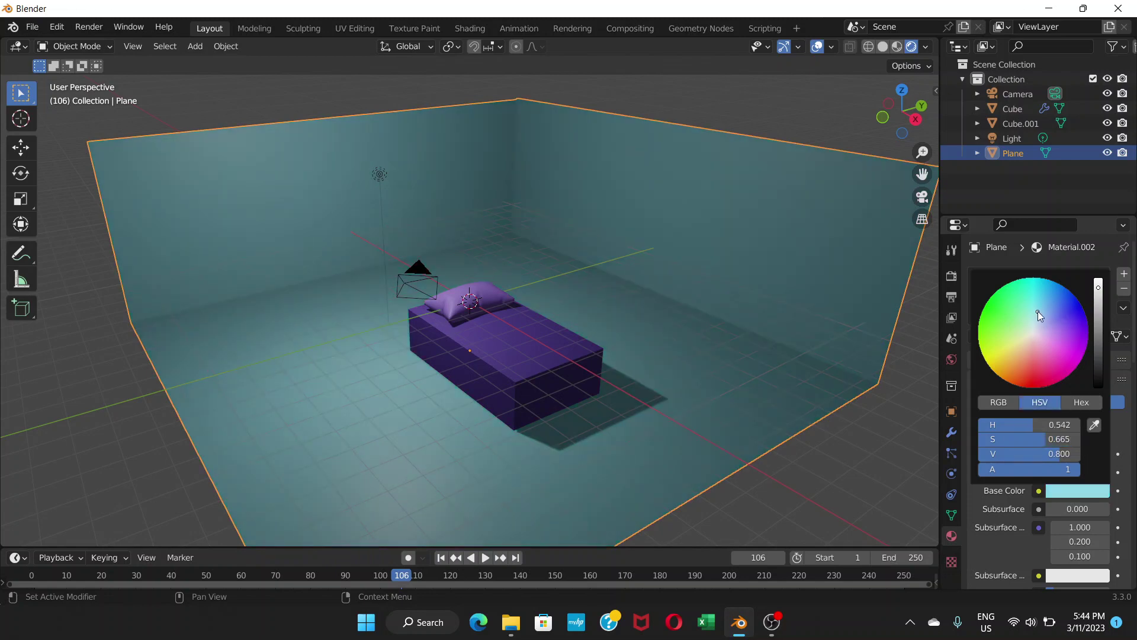
{"action": "left_click", "coordinate": [1037, 318]}
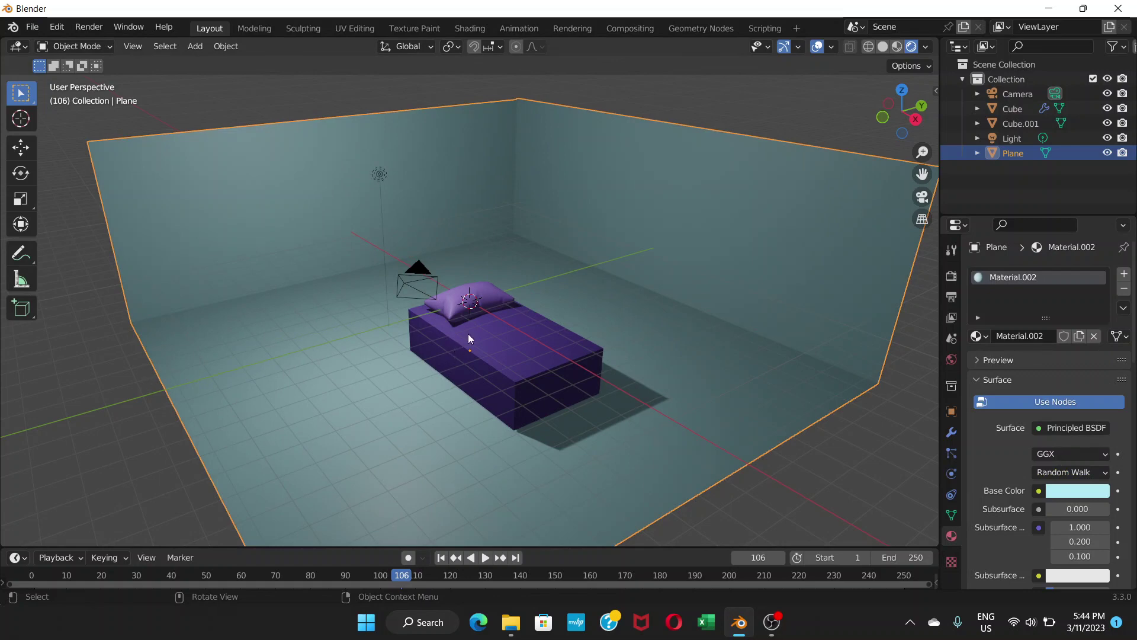
Step: Hide the viewport overlays and reframe the bed and room
{"action": "scroll", "coordinate": [467, 333], "scroll_direction": "up", "scroll_amount": 2}
{"action": "scroll", "coordinate": [468, 333], "scroll_direction": "up", "scroll_amount": 3}
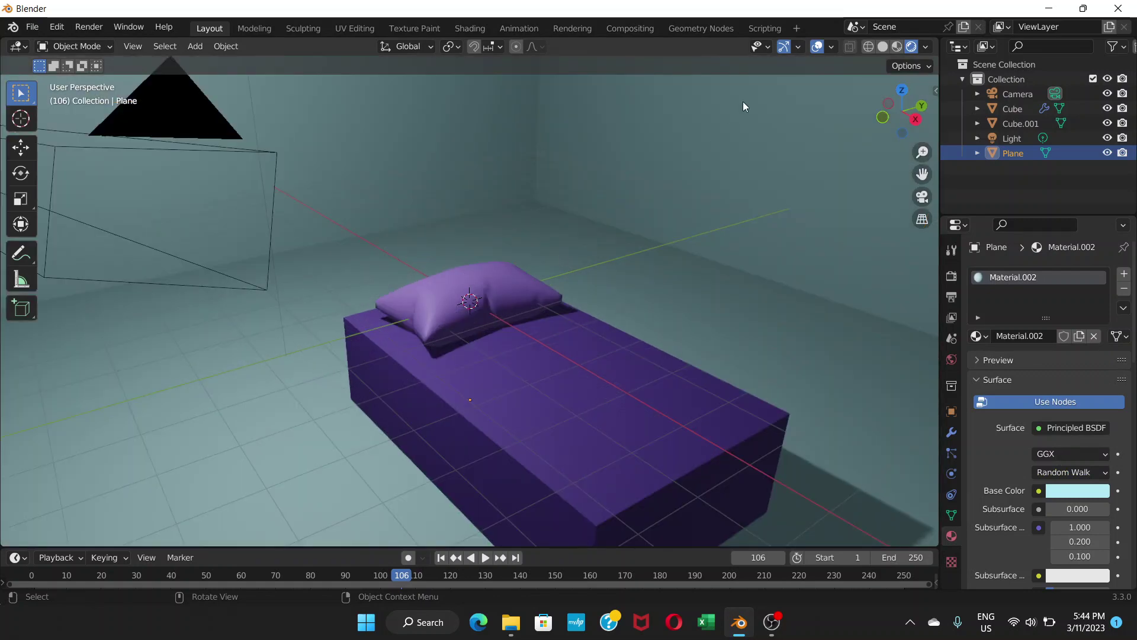
{"action": "left_click", "coordinate": [816, 50]}
{"action": "scroll", "coordinate": [571, 219], "scroll_direction": "down", "scroll_amount": 2}
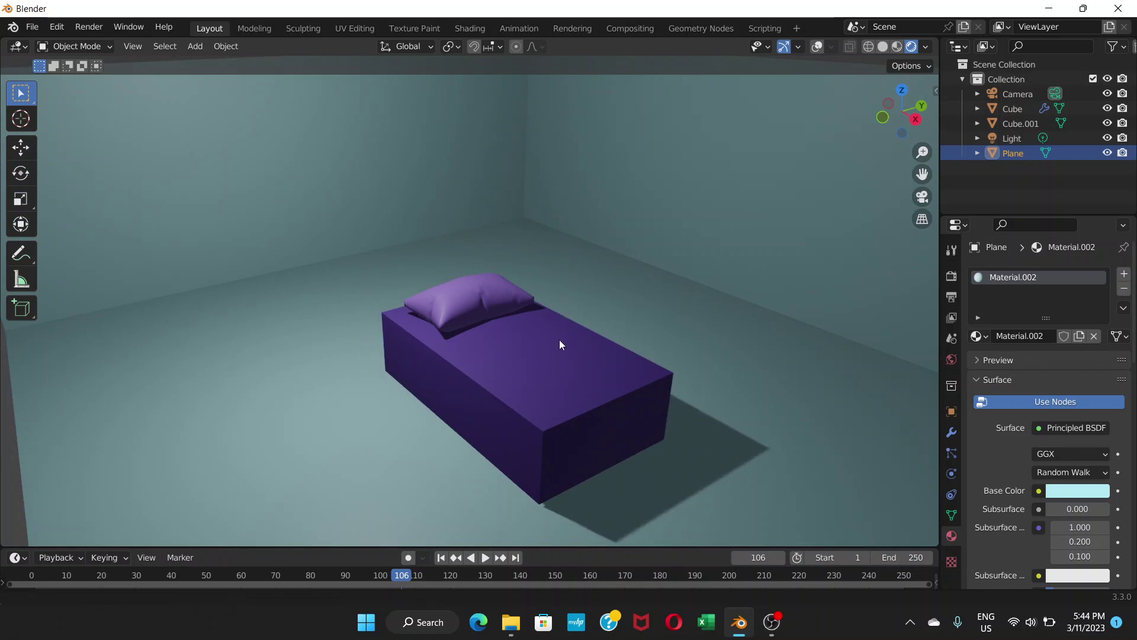
{"action": "middle_click_drag", "start_coordinate": [553, 356], "coordinate": [567, 294], "text": "shift"}
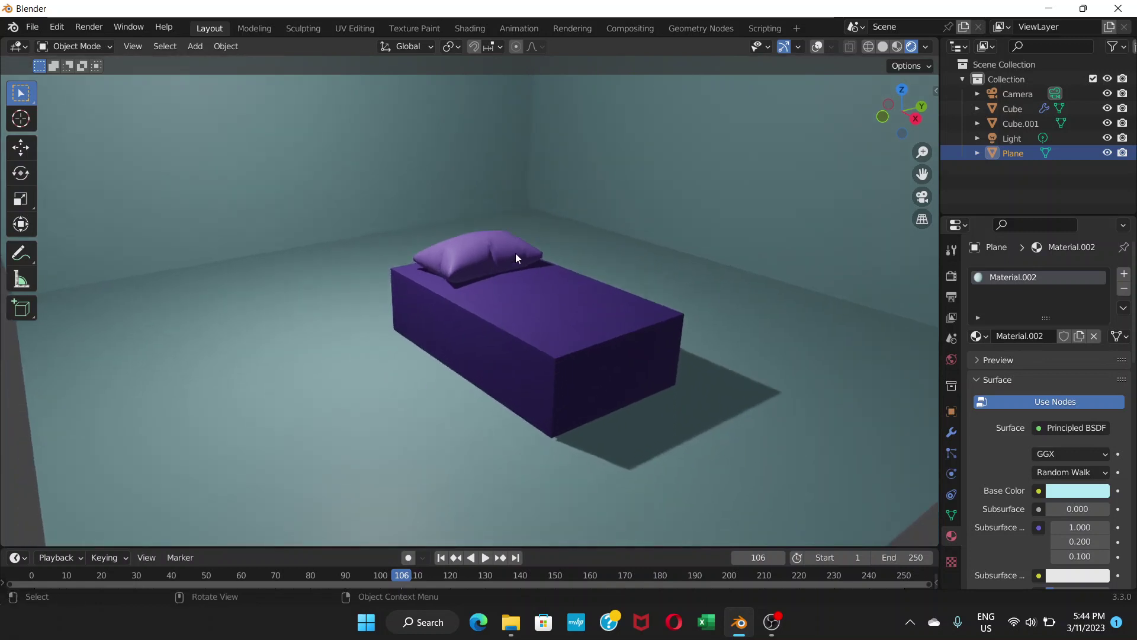
Step: Zoom in to inspect the pillow, then look through the scene camera
{"action": "scroll", "coordinate": [516, 253], "scroll_direction": "up", "scroll_amount": 2}
{"action": "scroll", "coordinate": [460, 292], "scroll_direction": "up", "scroll_amount": 1}
{"action": "scroll", "coordinate": [449, 294], "scroll_direction": "up", "scroll_amount": 1}
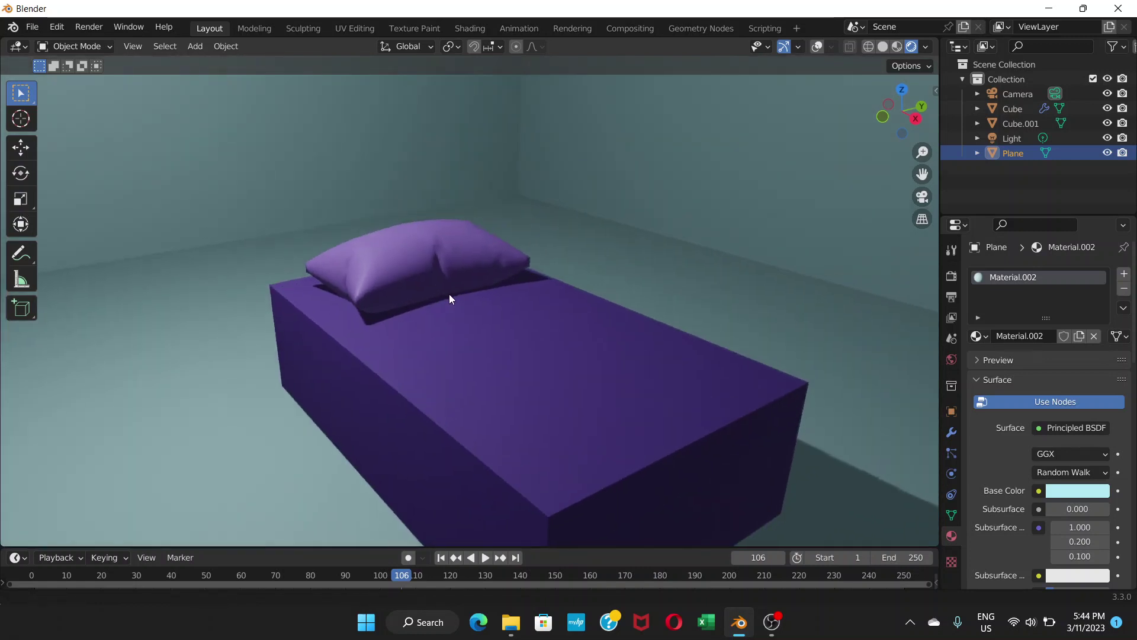
{"action": "scroll", "coordinate": [451, 292], "scroll_direction": "up", "scroll_amount": 1}
{"action": "scroll", "coordinate": [451, 295], "scroll_direction": "up", "scroll_amount": 1}
{"action": "scroll", "coordinate": [497, 361], "scroll_direction": "up", "scroll_amount": 2}
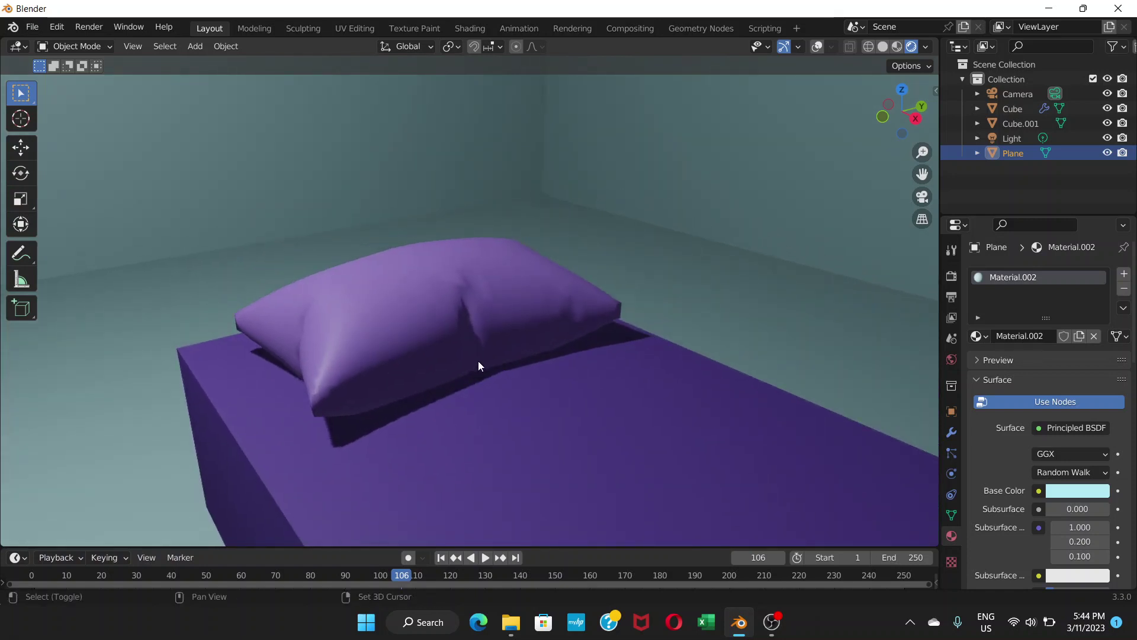
{"action": "middle_click_drag", "start_coordinate": [478, 361], "coordinate": [457, 353], "text": "shift"}
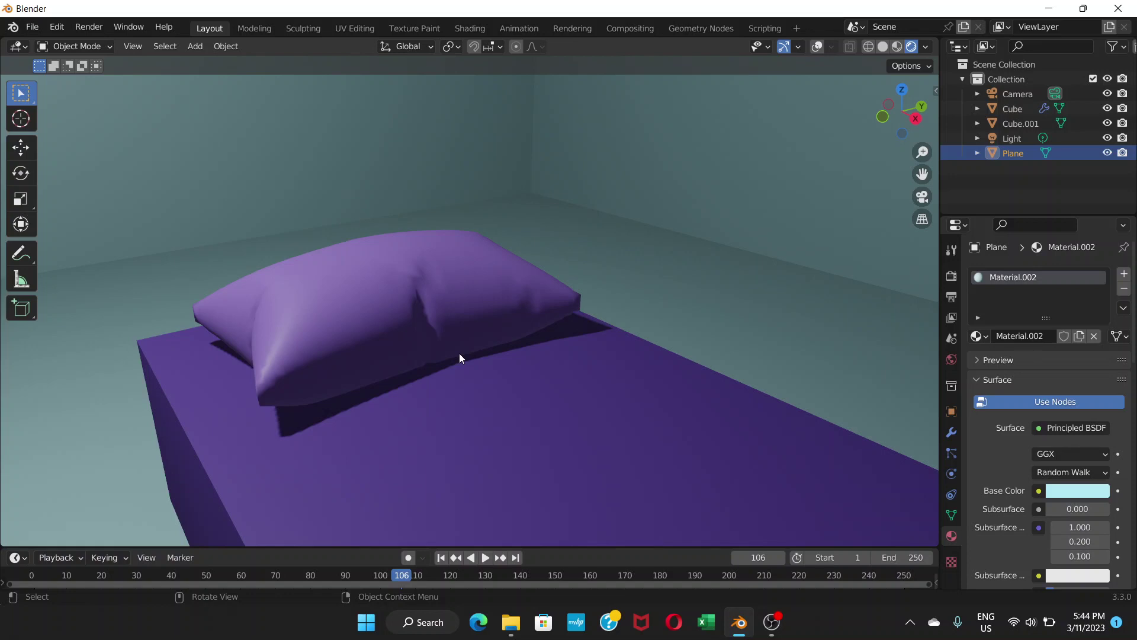
{"action": "scroll", "coordinate": [428, 328], "scroll_direction": "down", "scroll_amount": 2}
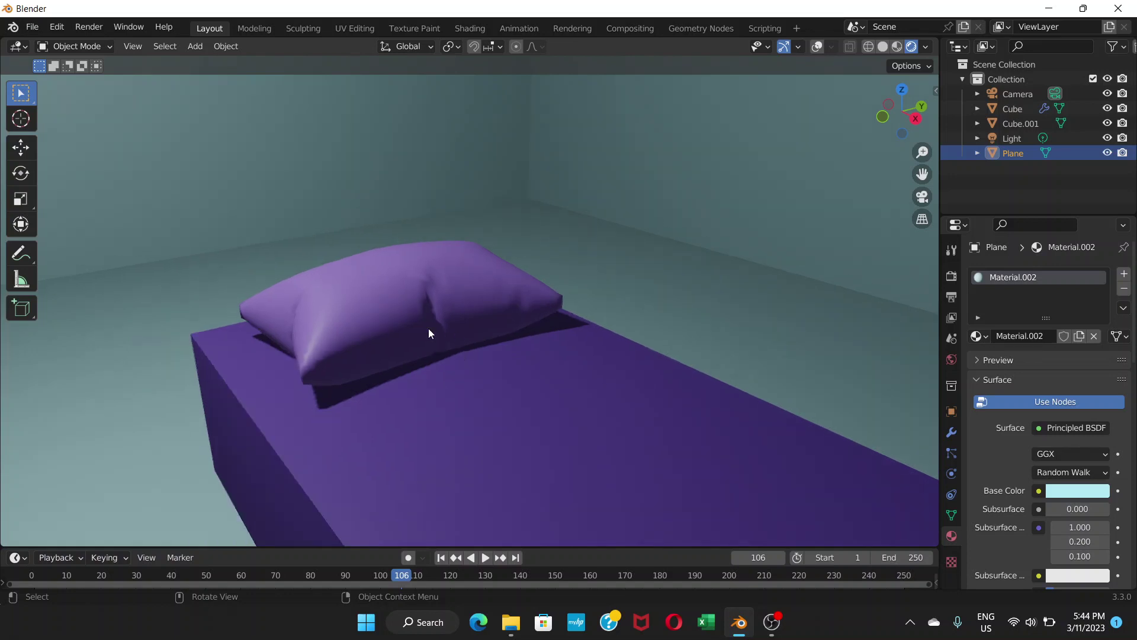
{"action": "scroll", "coordinate": [428, 328], "scroll_direction": "up", "scroll_amount": 2}
{"action": "scroll", "coordinate": [428, 328], "scroll_direction": "down", "scroll_amount": 3}
{"action": "scroll", "coordinate": [428, 328], "scroll_direction": "down", "scroll_amount": 2}
{"action": "scroll", "coordinate": [423, 330], "scroll_direction": "down", "scroll_amount": 1}
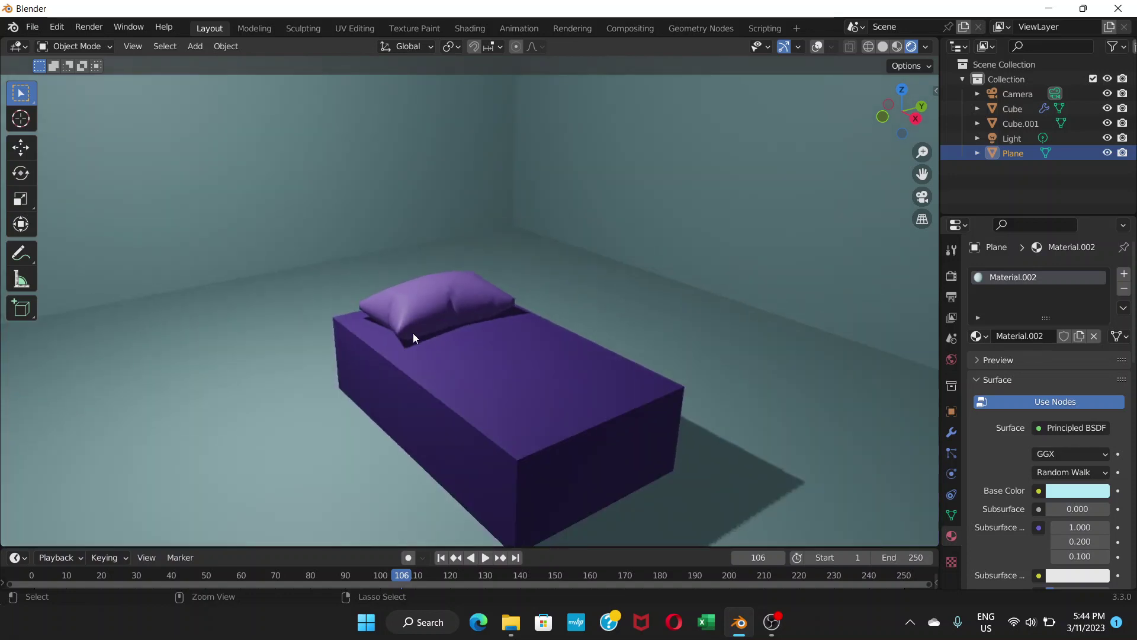
{"action": "key", "text": "KP_0"}
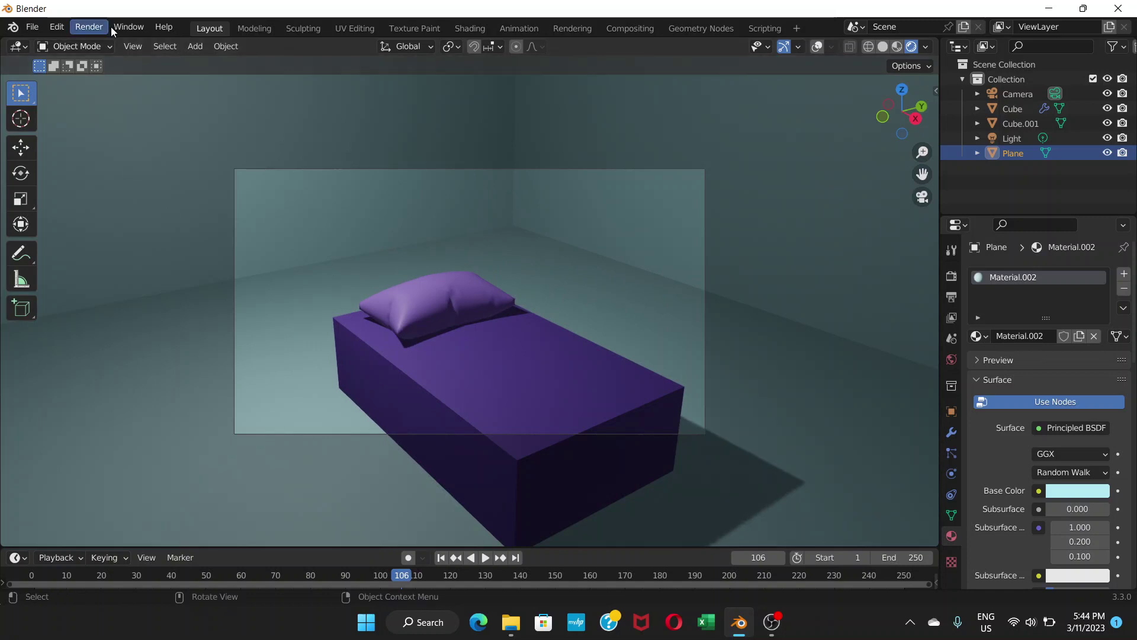
Step: Render an image of frame 106 from the camera, then close the render window
{"action": "left_click", "coordinate": [95, 27]}
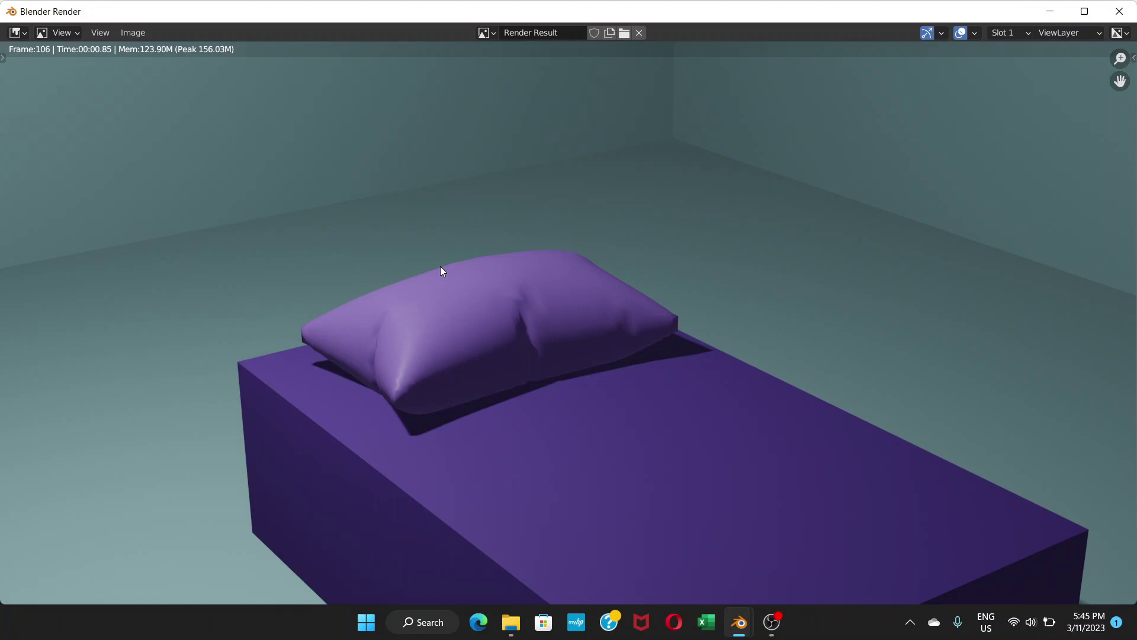
{"action": "left_click", "coordinate": [1119, 11]}
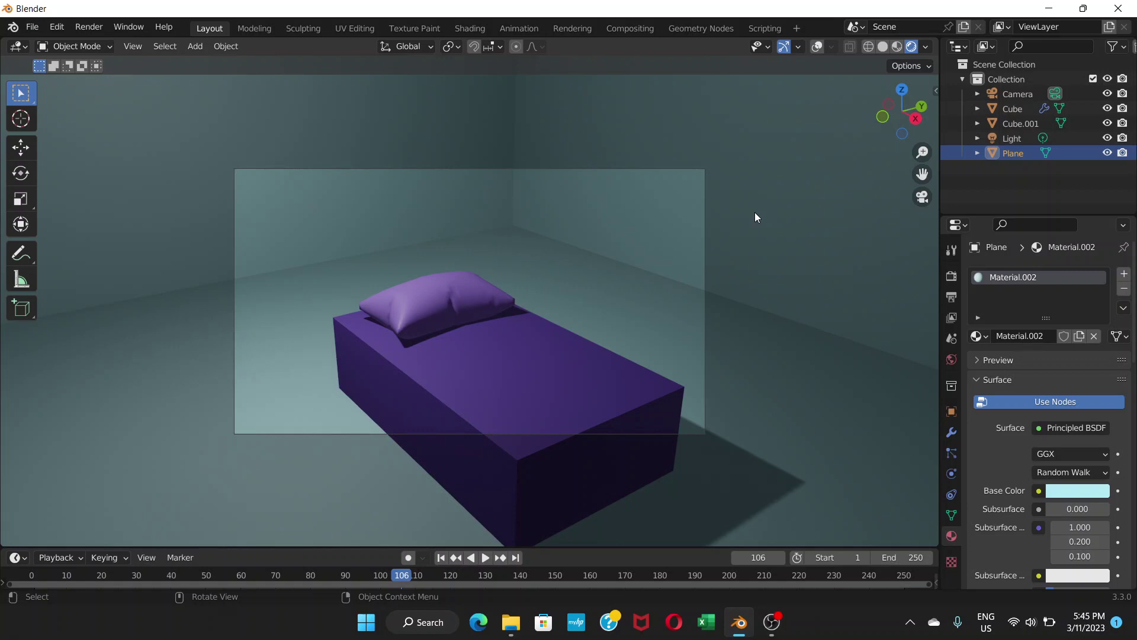
{"action": "middle_click_drag", "start_coordinate": [632, 242], "coordinate": [631, 240]}
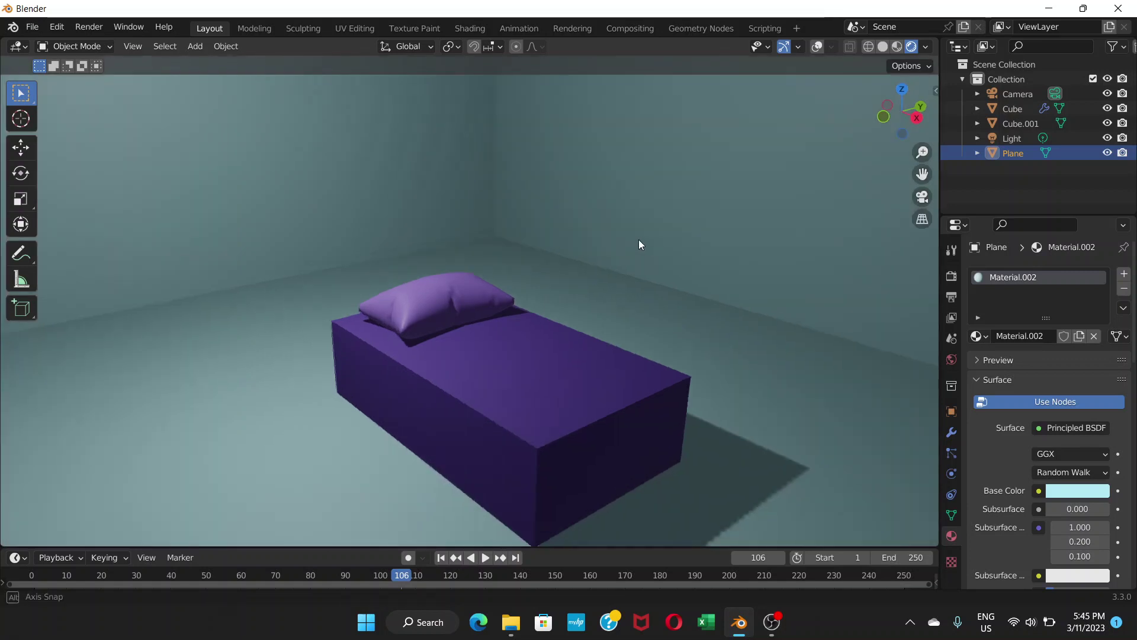